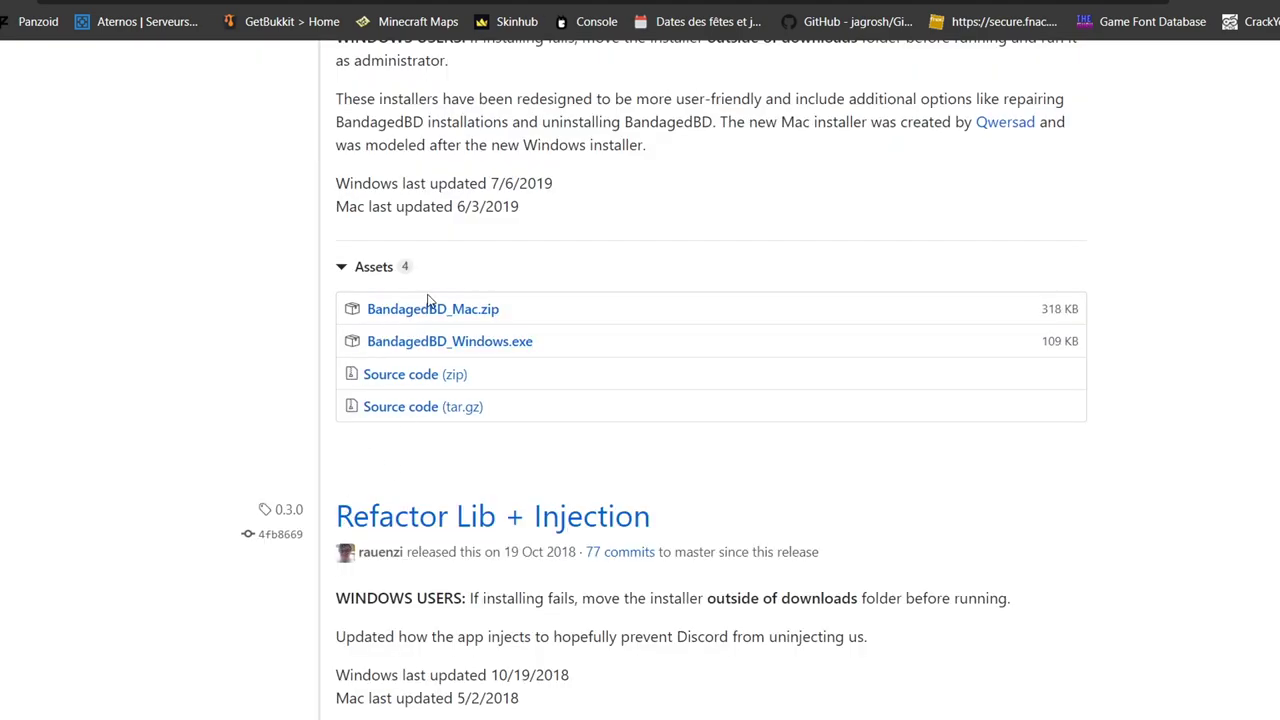
Step: Look over the Redesigned Installers v1.0.0 release and its assets, and open the BetterDiscordApp repository page
{"action": "scroll", "coordinate": [428, 298], "scroll_direction": "up", "scroll_amount": 5}
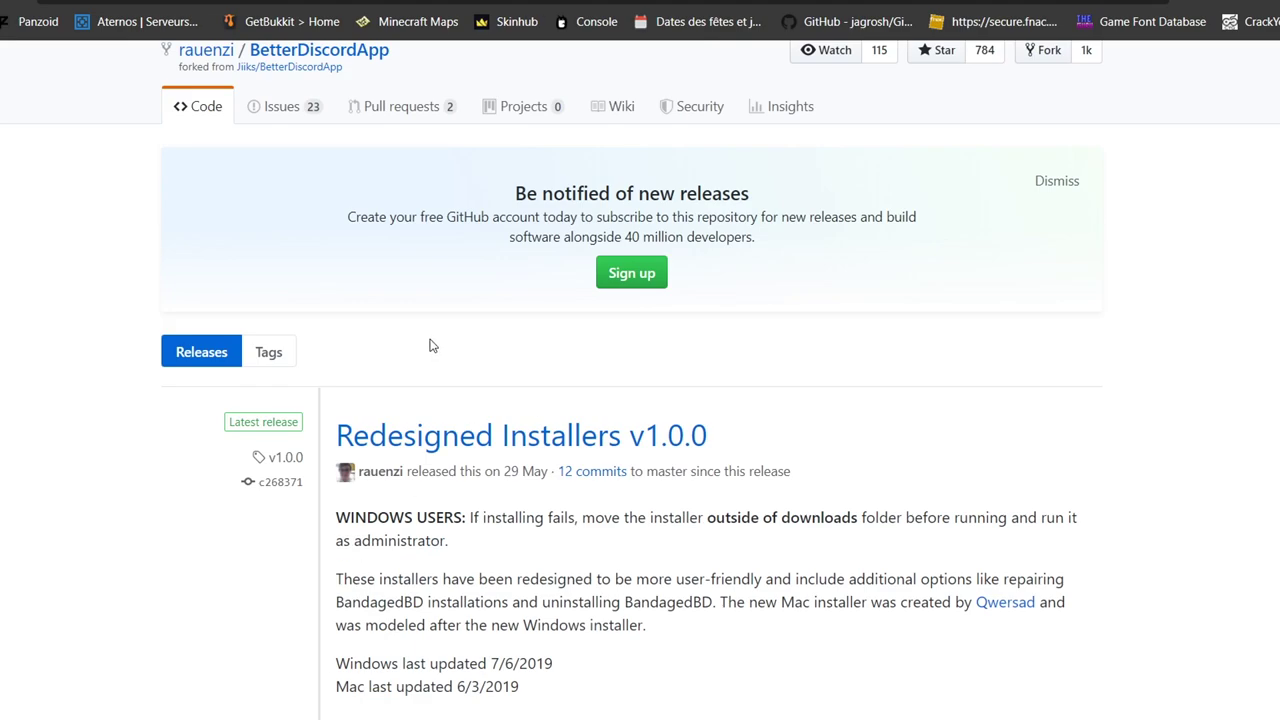
{"action": "scroll", "coordinate": [429, 346], "scroll_direction": "down", "scroll_amount": 6}
{"action": "scroll", "coordinate": [440, 414], "scroll_direction": "up", "scroll_amount": 2}
{"action": "scroll", "coordinate": [447, 125], "scroll_direction": "up", "scroll_amount": 4}
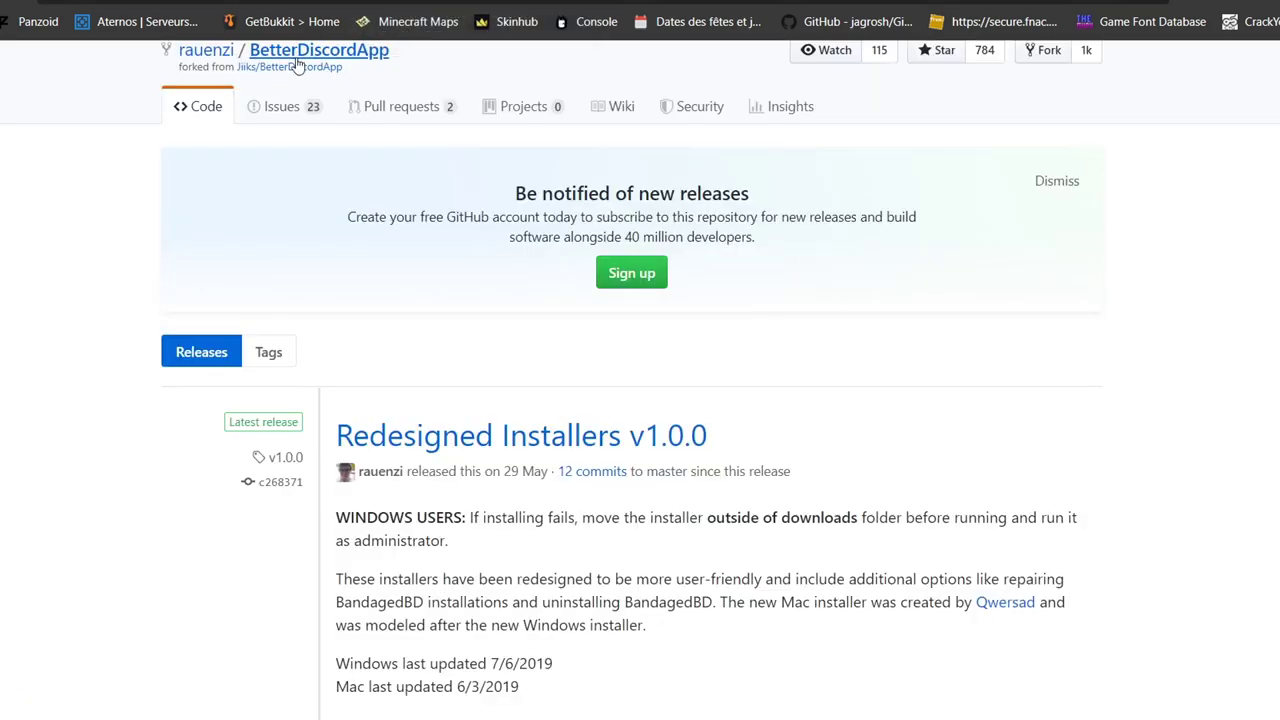
{"action": "left_click", "coordinate": [297, 66]}
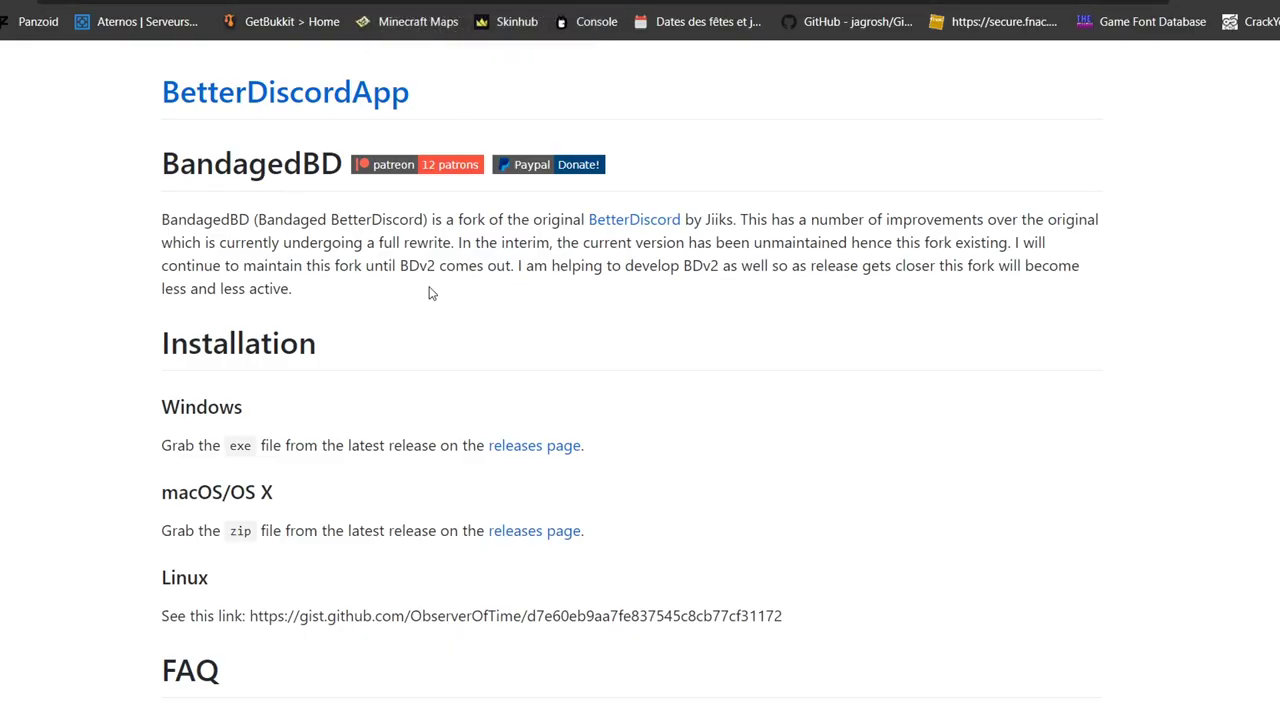
Step: Read the README's installation instructions for Windows, macOS/OS X and Linux
{"action": "scroll", "coordinate": [443, 443], "scroll_direction": "down", "scroll_amount": 5}
{"action": "scroll", "coordinate": [569, 437], "scroll_direction": "up", "scroll_amount": 5}
{"action": "scroll", "coordinate": [531, 407], "scroll_direction": "down", "scroll_amount": 3}
{"action": "scroll", "coordinate": [226, 367], "scroll_direction": "up", "scroll_amount": 2}
{"action": "triple_click", "coordinate": [192, 396]}
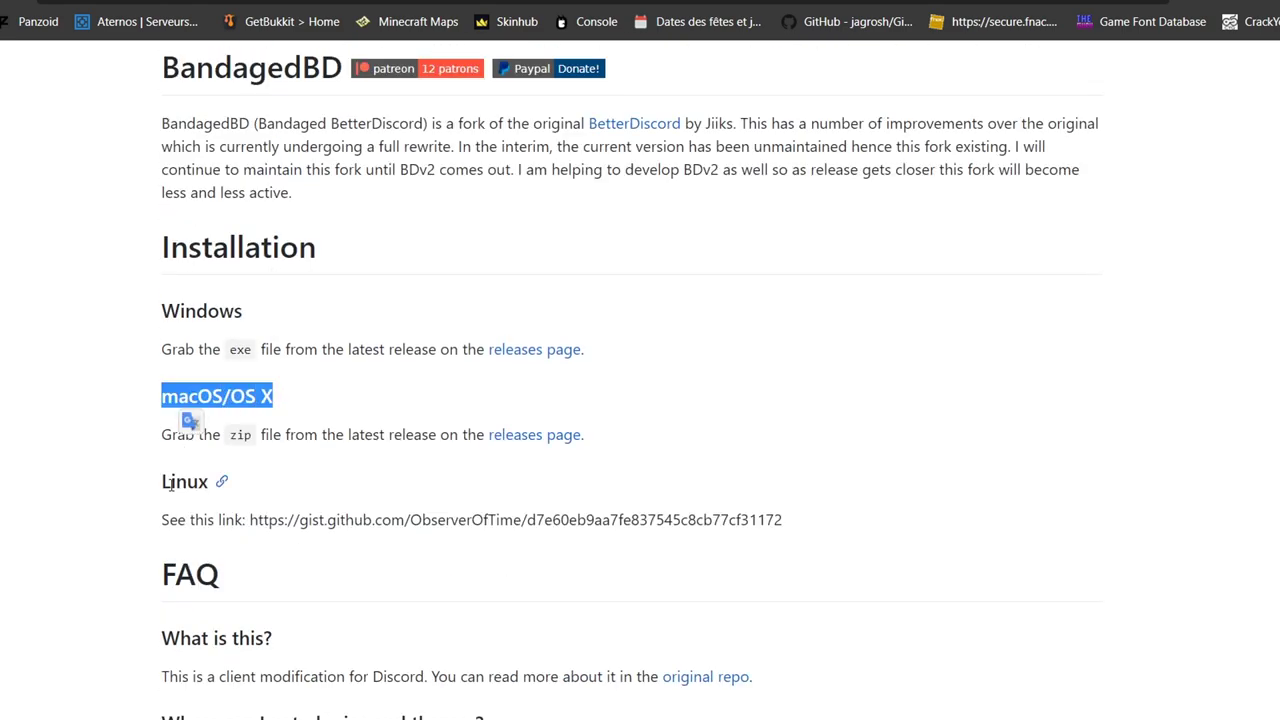
{"action": "triple_click", "coordinate": [182, 482]}
{"action": "left_click", "coordinate": [463, 469]}
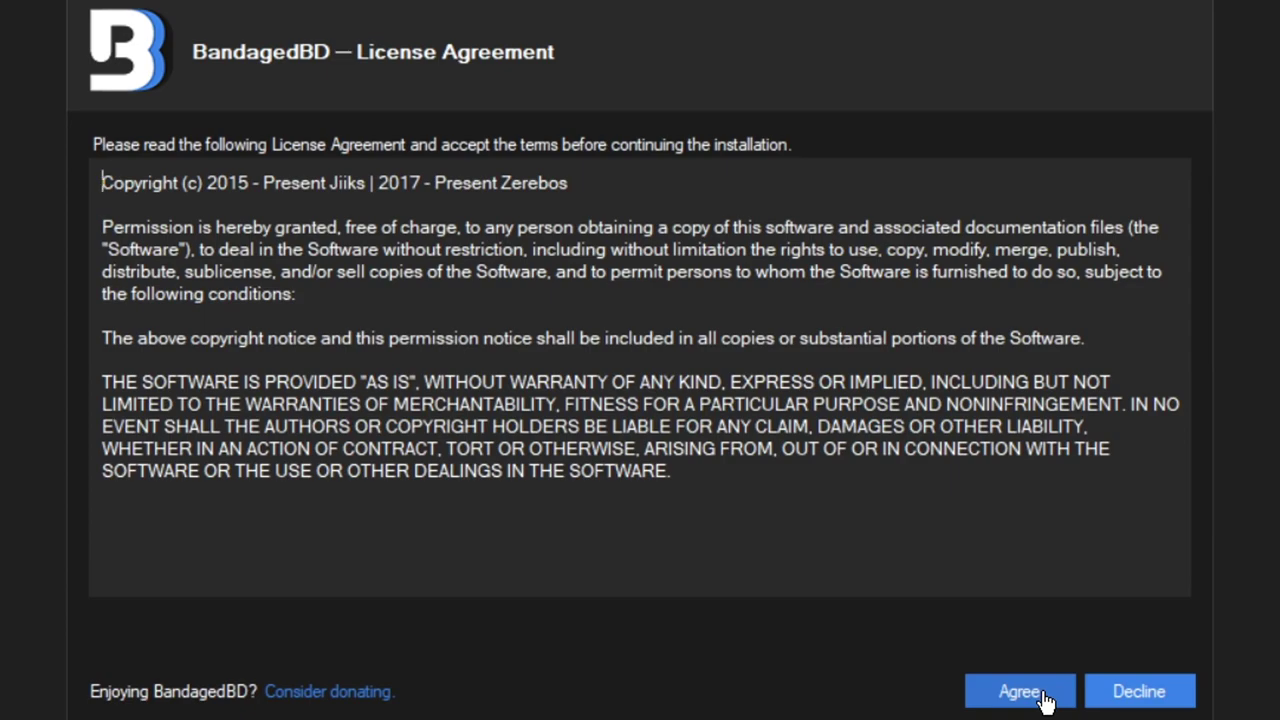
Step: Accept the BandagedBD license agreement and install BandagedBD to the Stable version of Discord
{"action": "left_click", "coordinate": [1043, 695]}
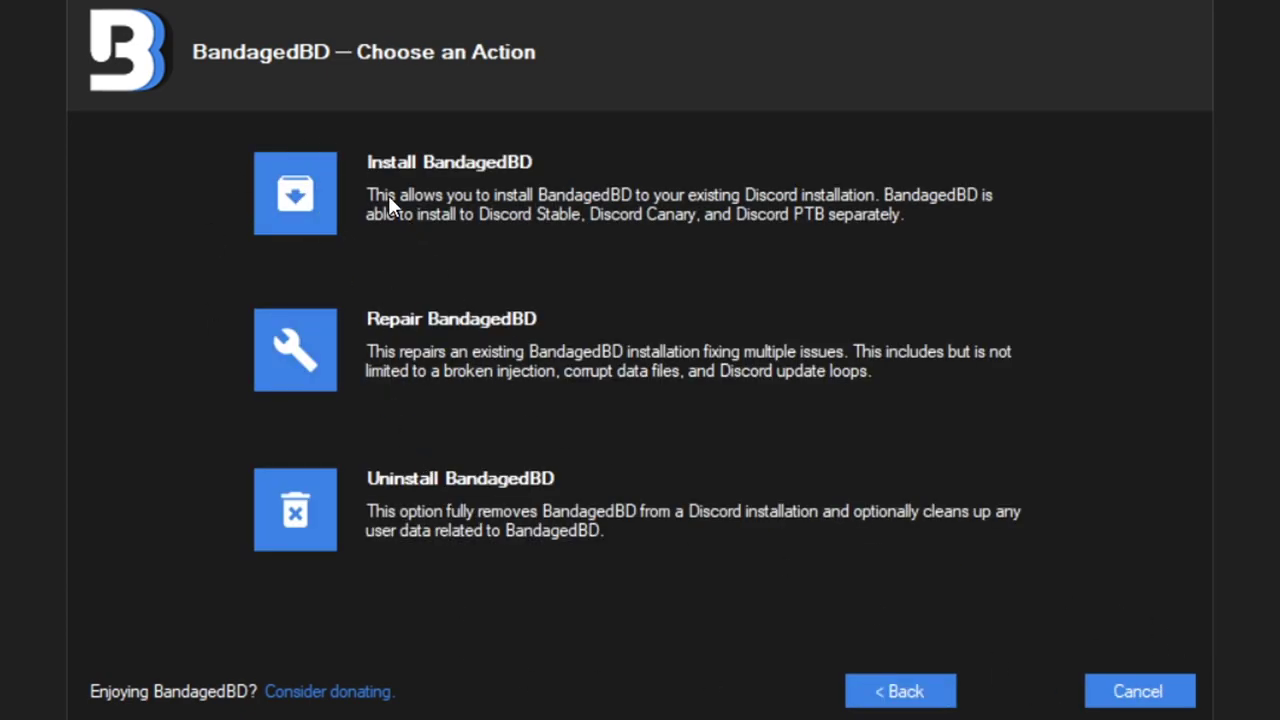
{"action": "left_click", "coordinate": [309, 211]}
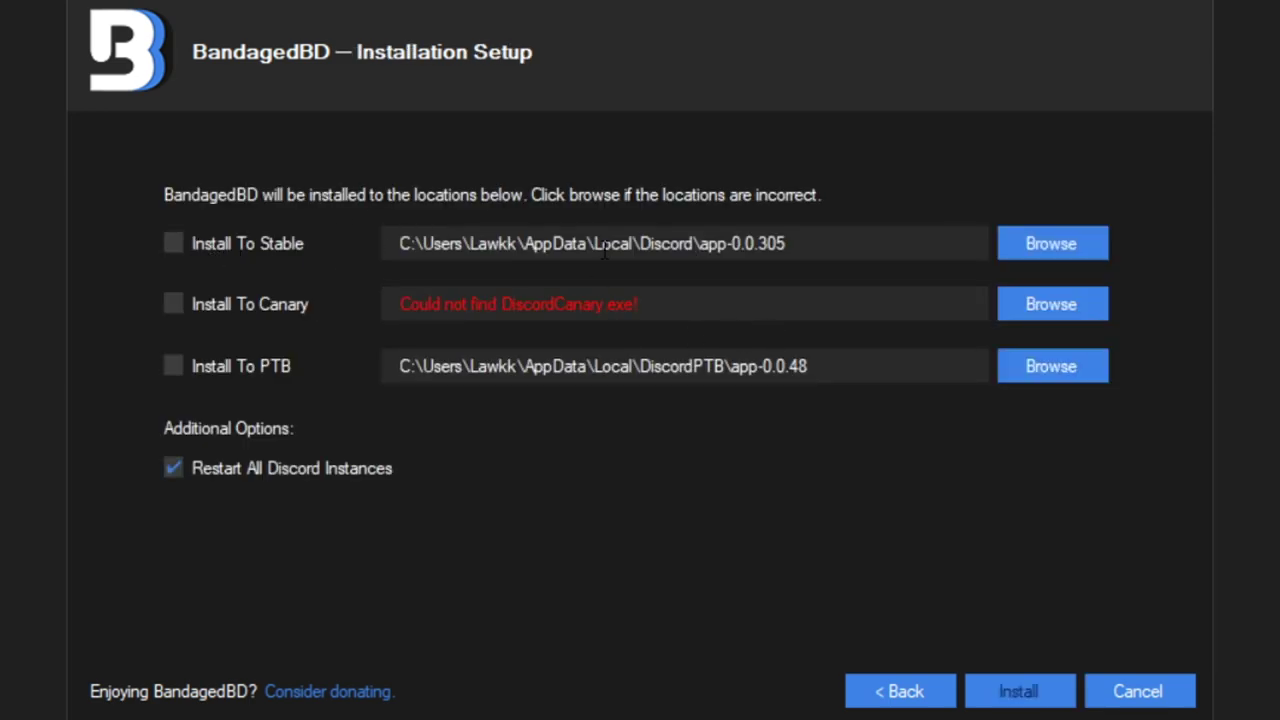
{"action": "left_click", "coordinate": [280, 253]}
{"action": "left_click", "coordinate": [229, 370]}
{"action": "left_click", "coordinate": [1020, 694]}
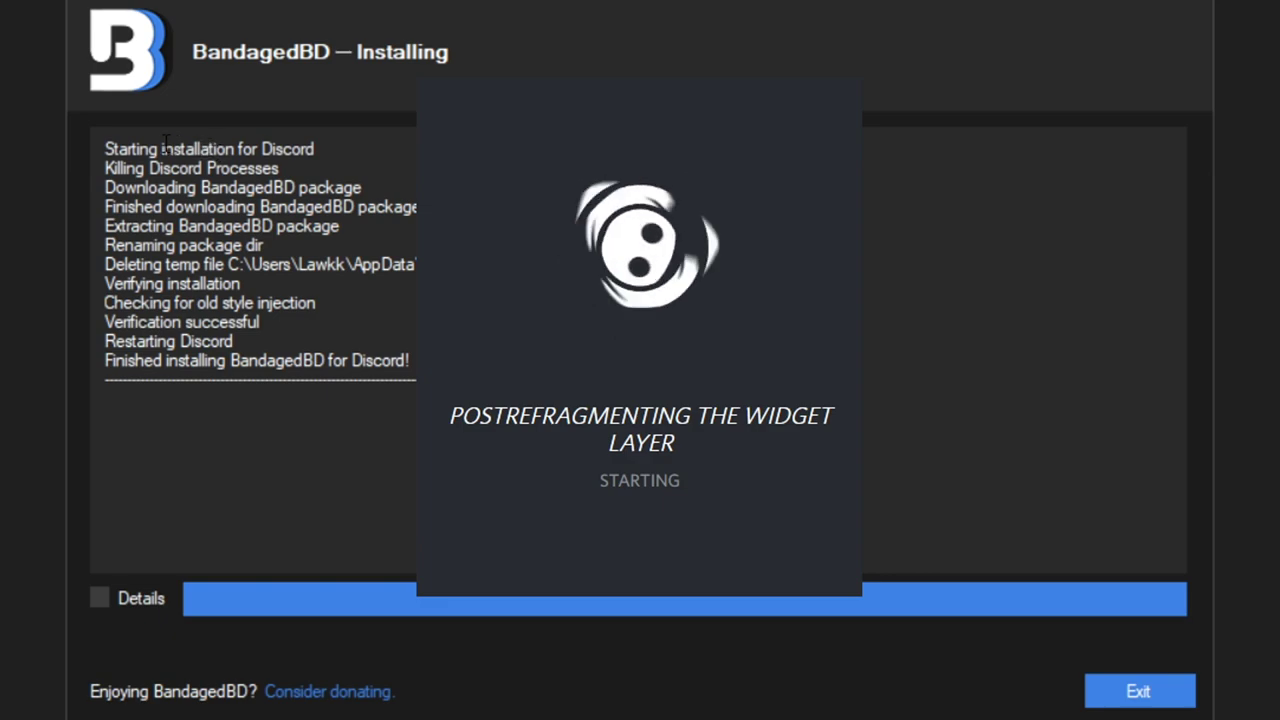
{"action": "left_click_drag", "start_coordinate": [590, 334], "coordinate": [836, 337]}
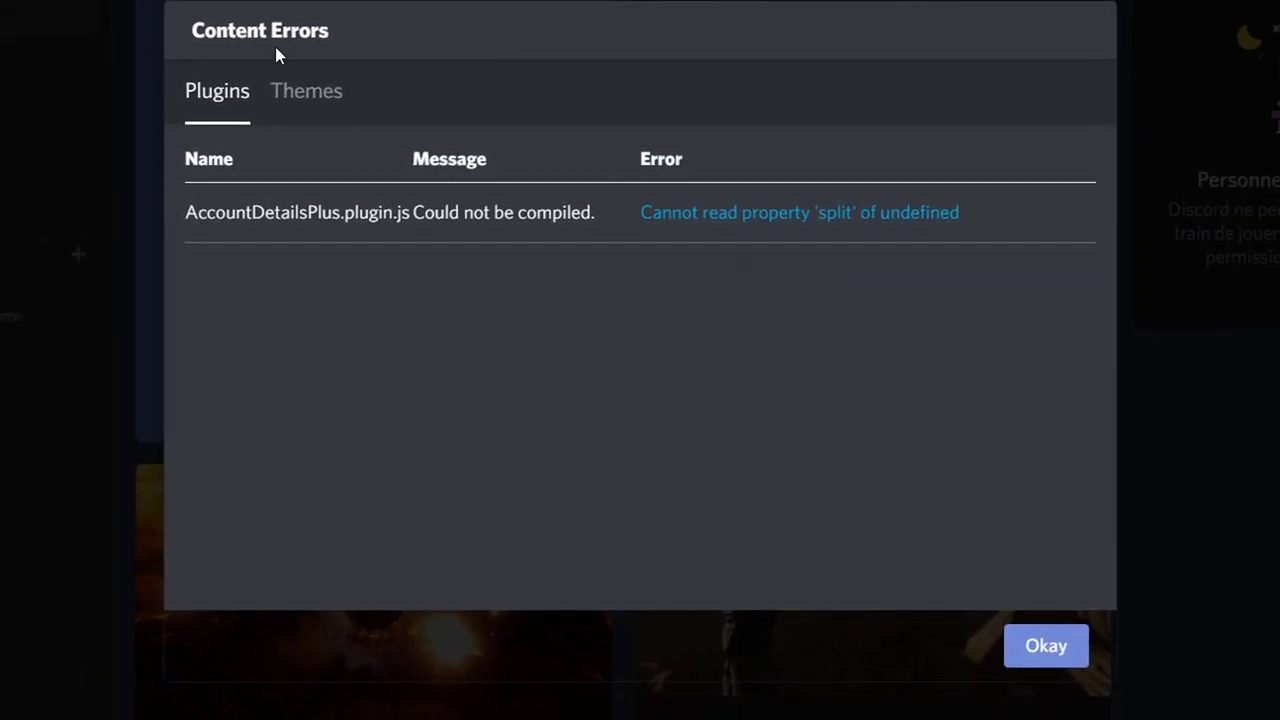
Step: Check the plugin and theme entries in the Content Errors report and dismiss it
{"action": "left_click", "coordinate": [295, 81]}
{"action": "left_click", "coordinate": [224, 100]}
{"action": "left_click", "coordinate": [290, 105]}
{"action": "left_click", "coordinate": [224, 100]}
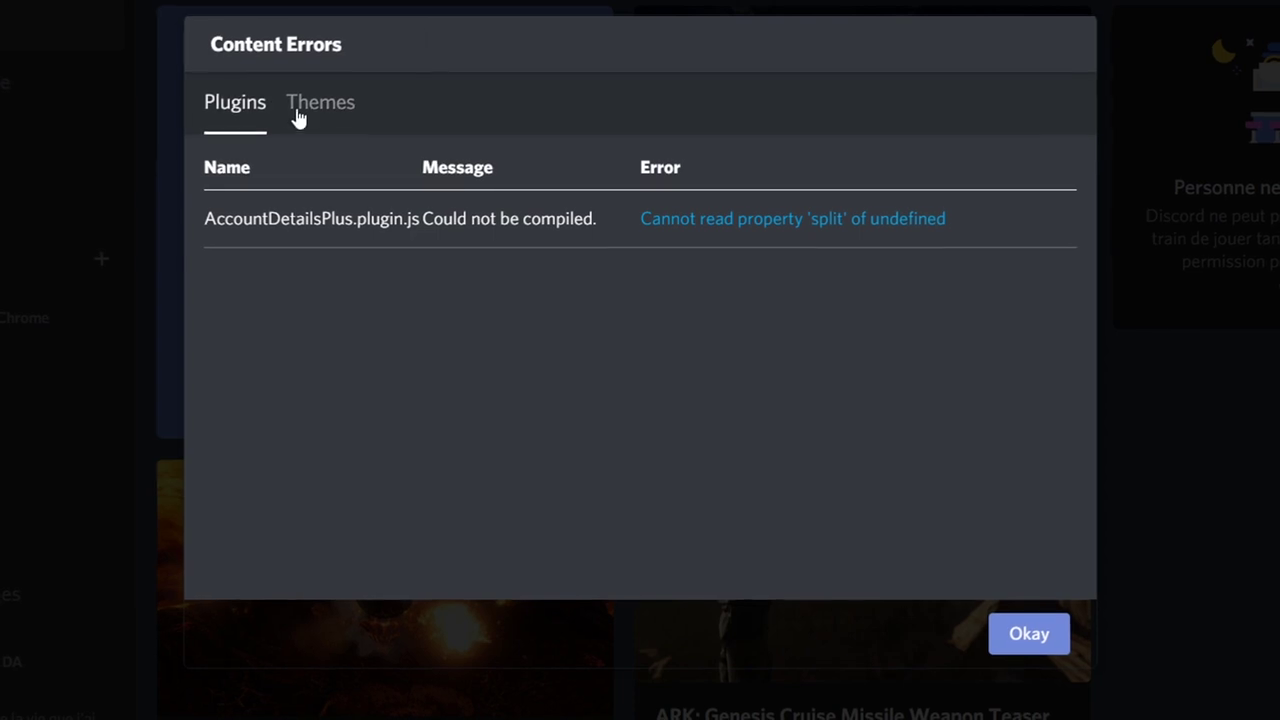
{"action": "left_click", "coordinate": [325, 108]}
{"action": "left_click", "coordinate": [240, 108]}
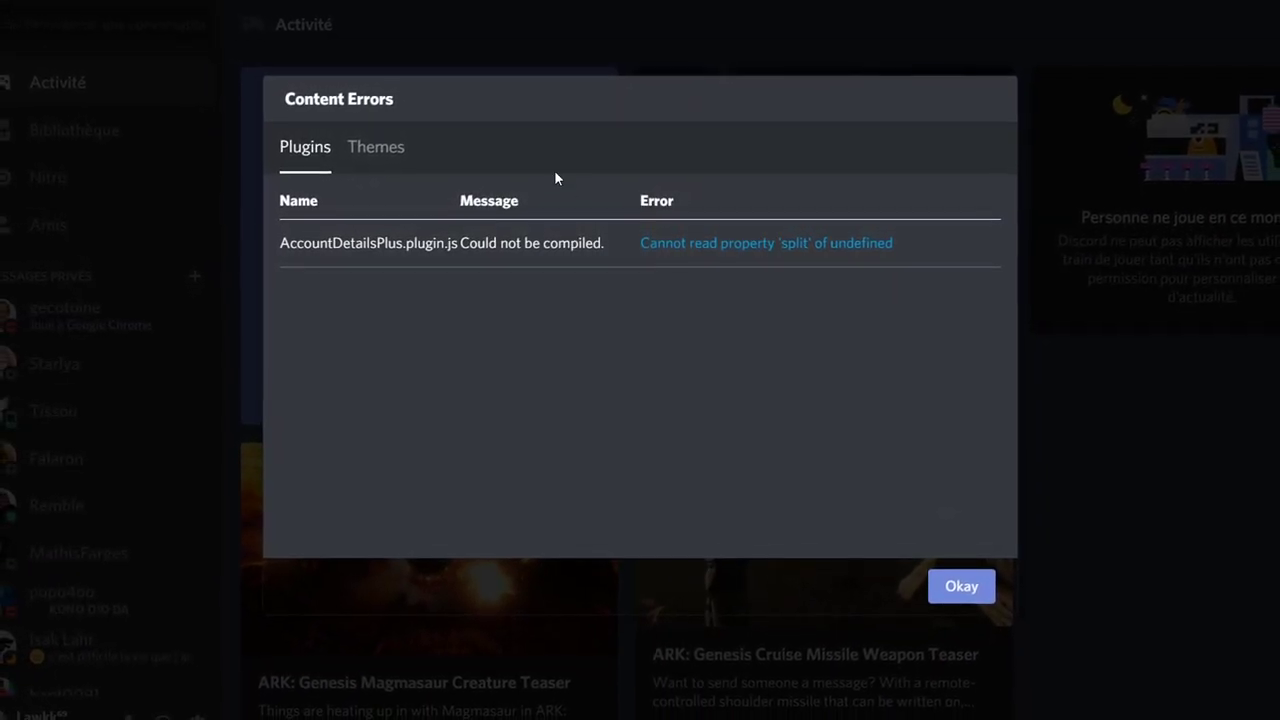
{"action": "left_click", "coordinate": [958, 590]}
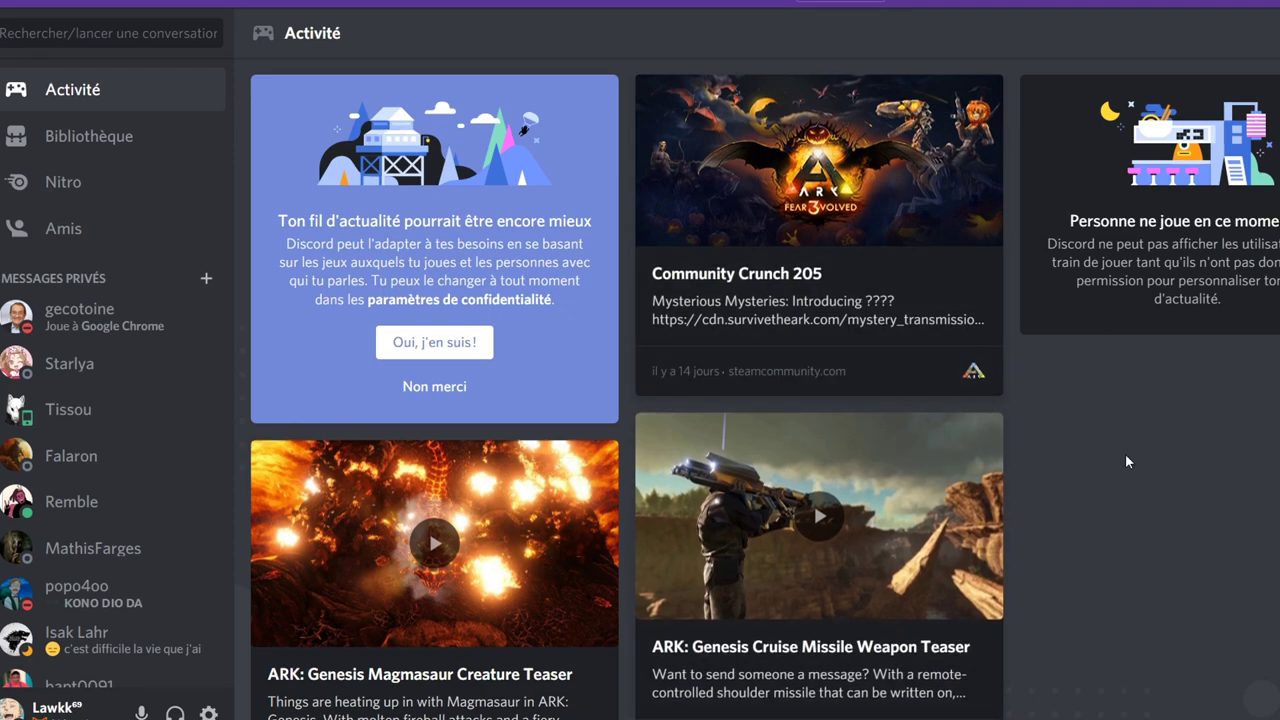
Step: Enable the Public Servers module in the BandagedBD settings and return to the main Discord view
{"action": "scroll", "coordinate": [1120, 471], "scroll_direction": "down", "scroll_amount": 4}
{"action": "scroll", "coordinate": [1120, 471], "scroll_direction": "up", "scroll_amount": 4}
{"action": "left_click", "coordinate": [208, 712]}
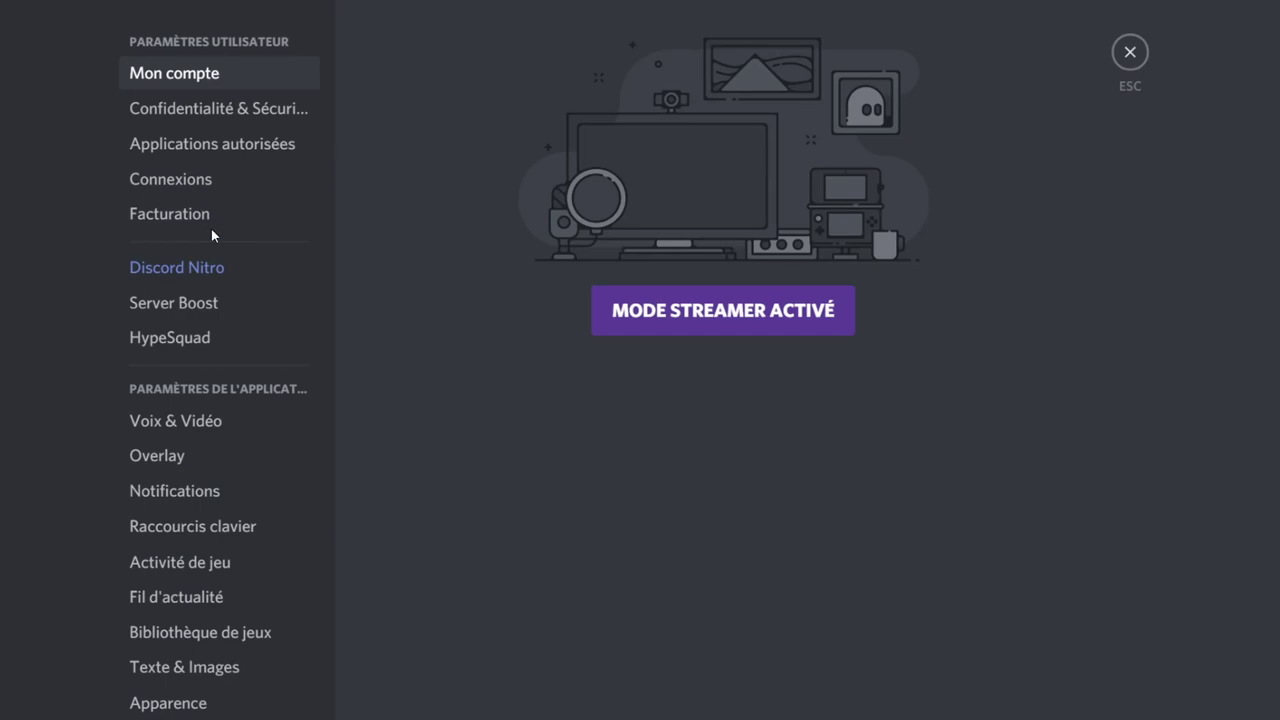
{"action": "scroll", "coordinate": [211, 229], "scroll_direction": "down", "scroll_amount": 5}
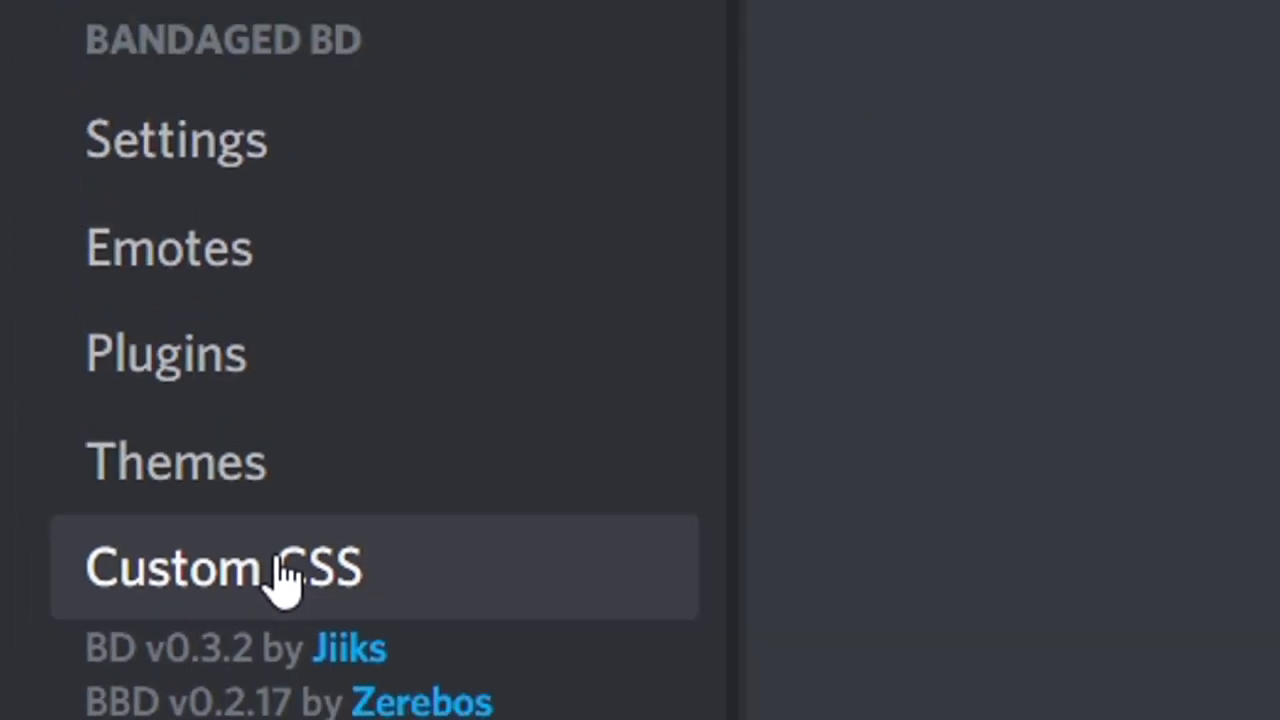
{"action": "left_click", "coordinate": [250, 141]}
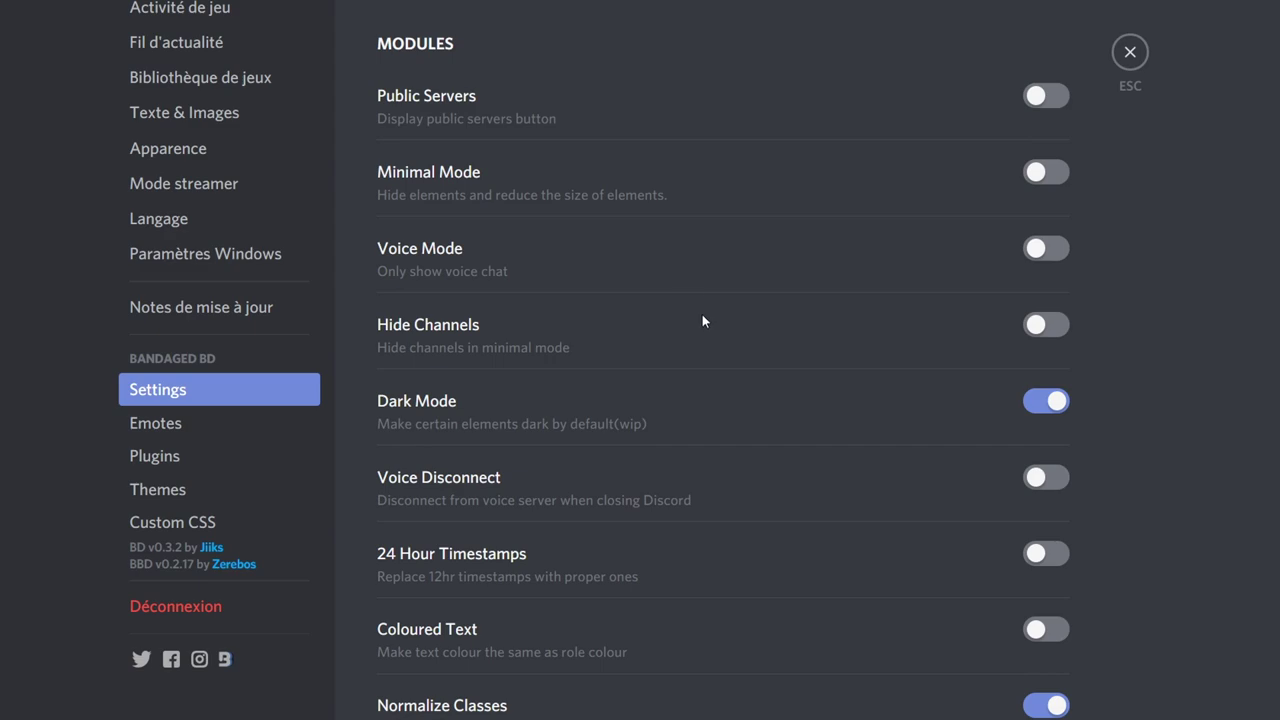
{"action": "left_click", "coordinate": [197, 412]}
{"action": "left_click", "coordinate": [190, 390]}
{"action": "left_click", "coordinate": [1046, 96]}
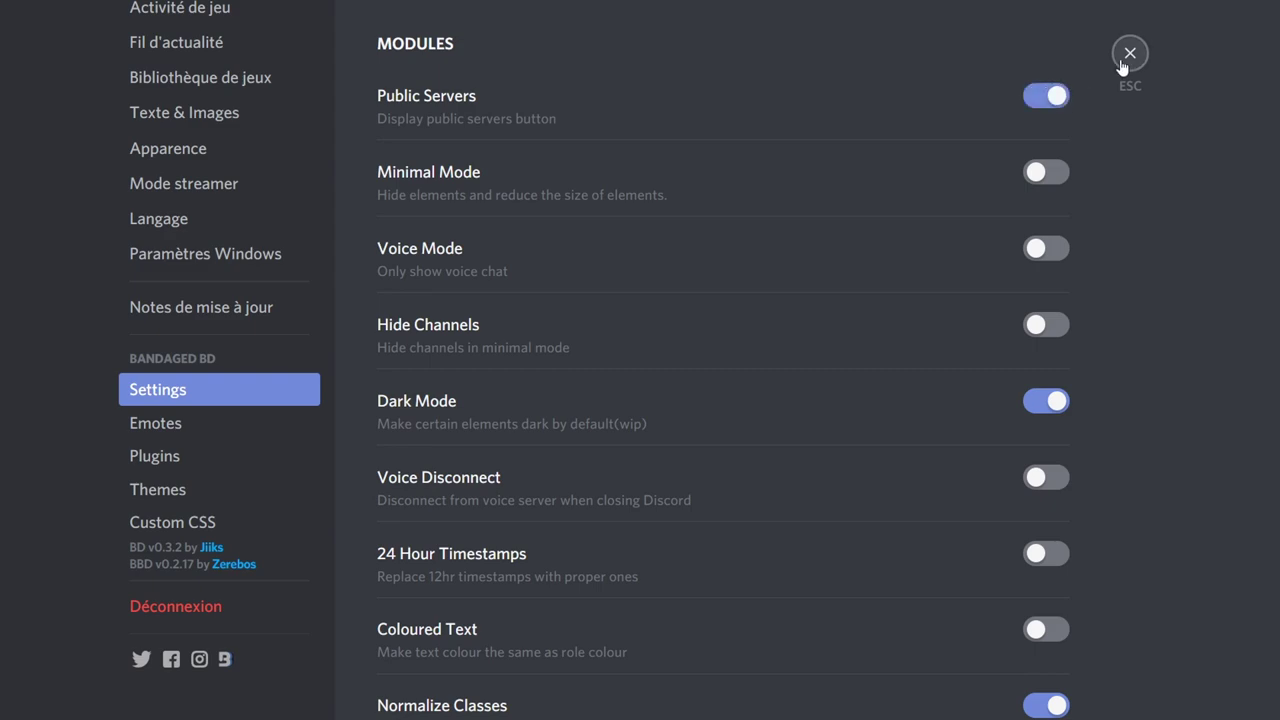
{"action": "left_click", "coordinate": [1130, 54]}
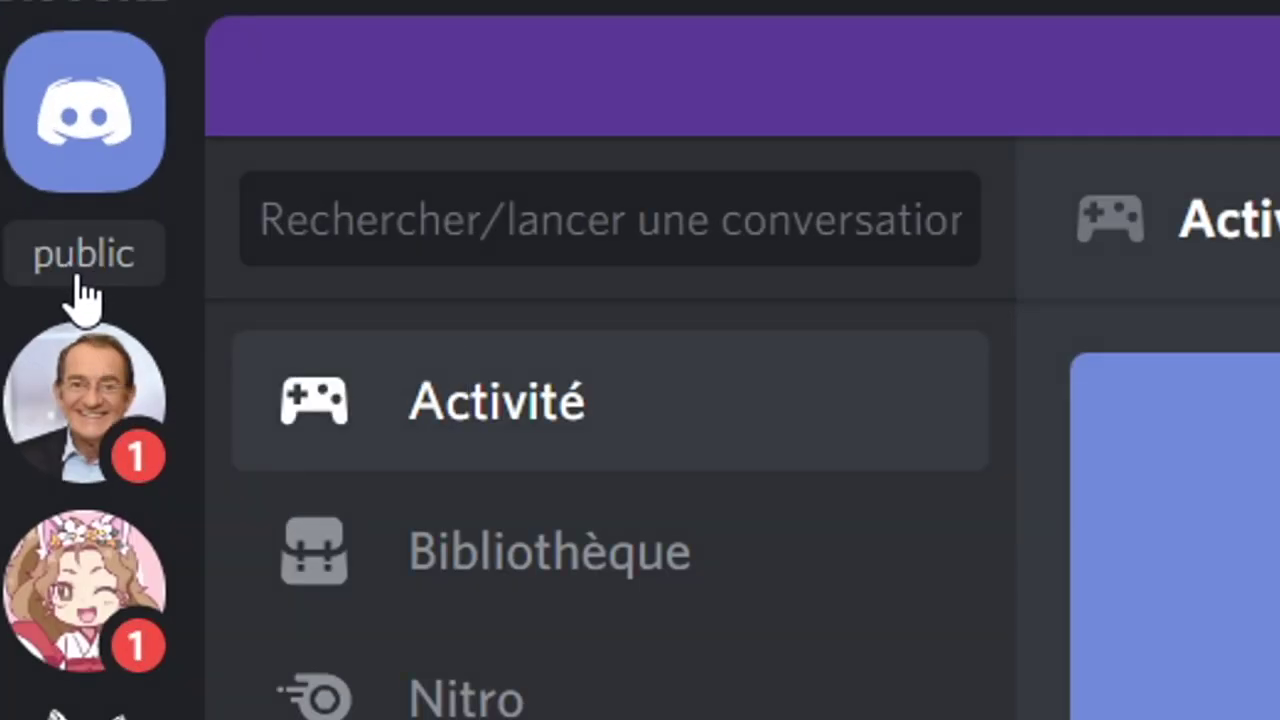
Step: Reopen the BandagedBD settings and disable the Public Servers module
{"action": "key", "text": "ctrl+comma"}
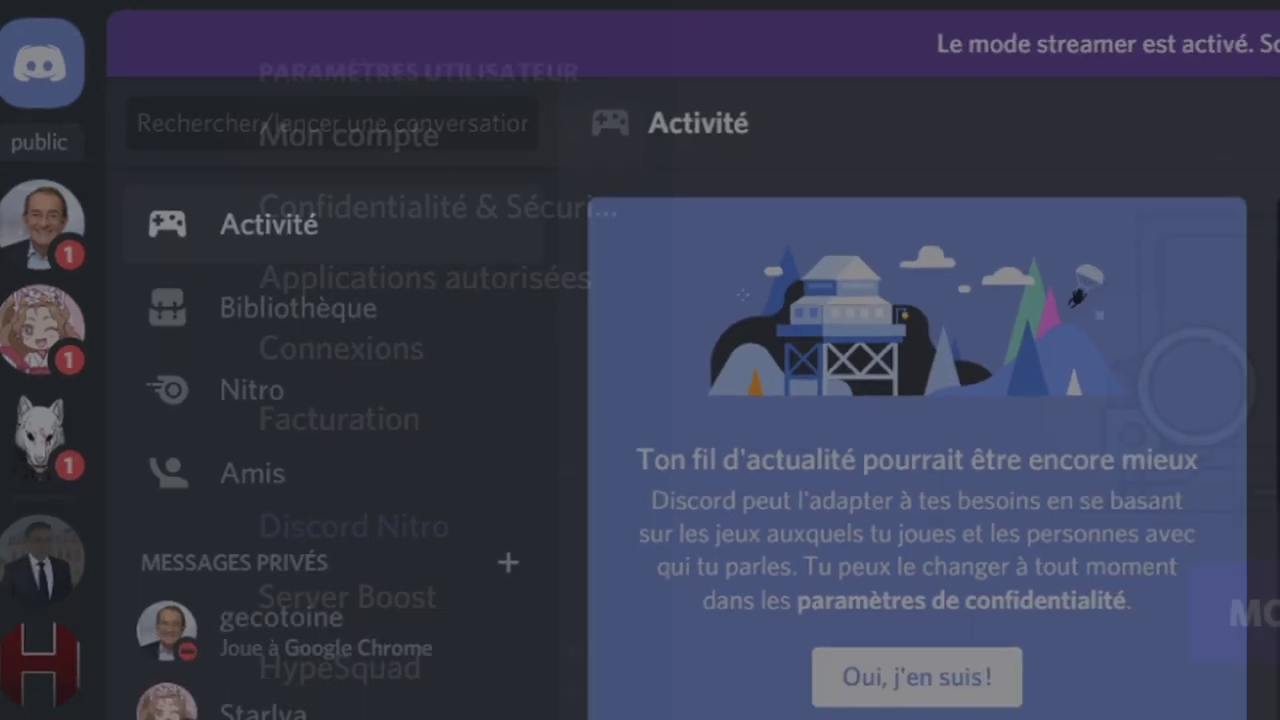
{"action": "scroll", "coordinate": [257, 310], "scroll_direction": "down", "scroll_amount": 5}
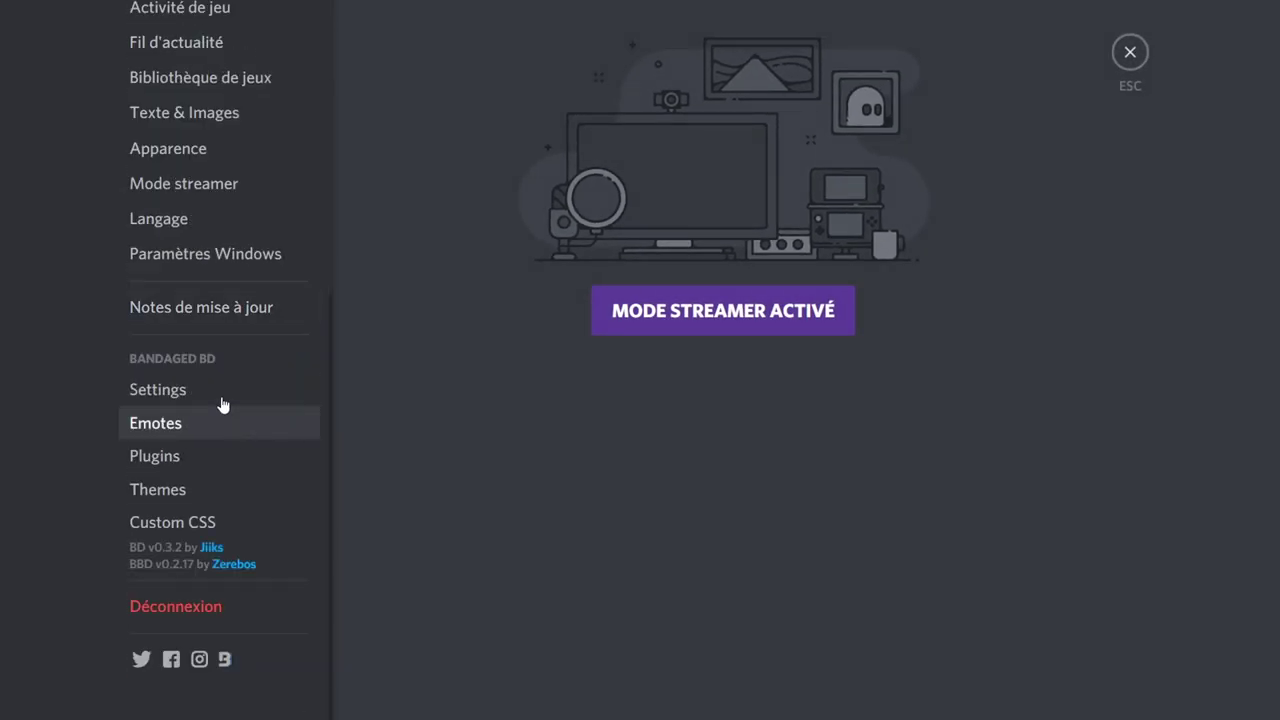
{"action": "left_click", "coordinate": [221, 392]}
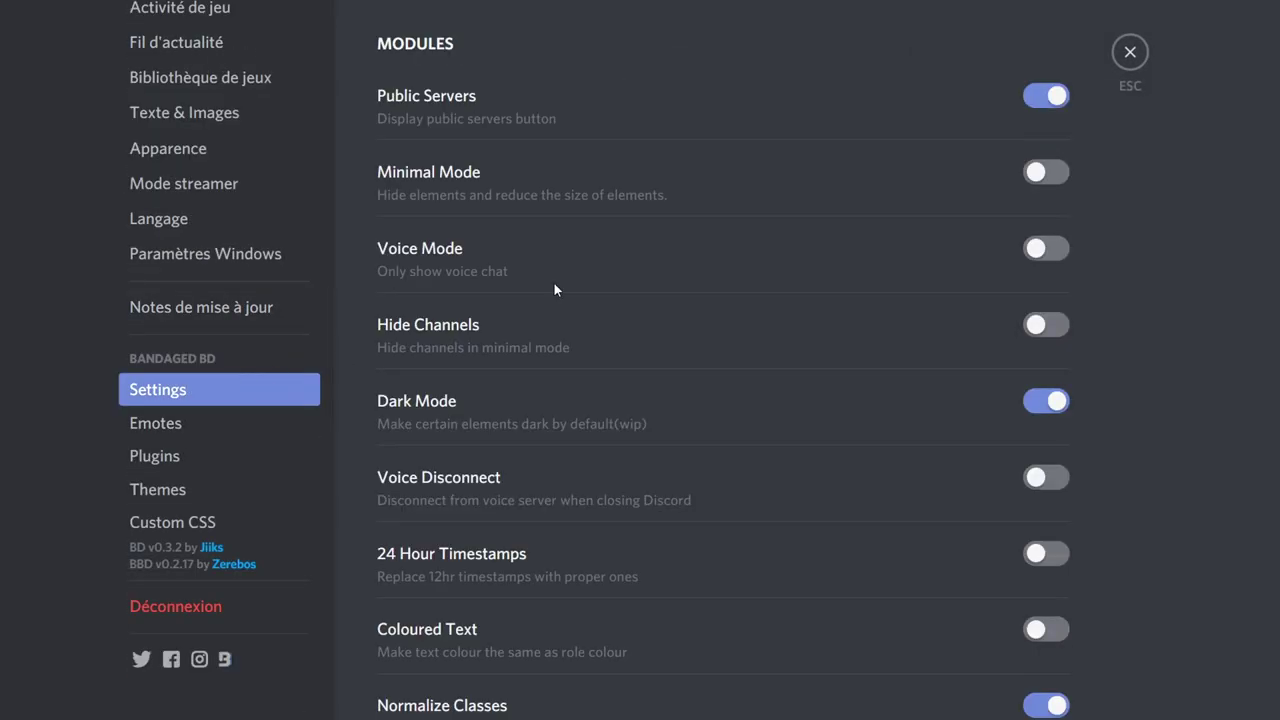
{"action": "left_click", "coordinate": [1065, 99]}
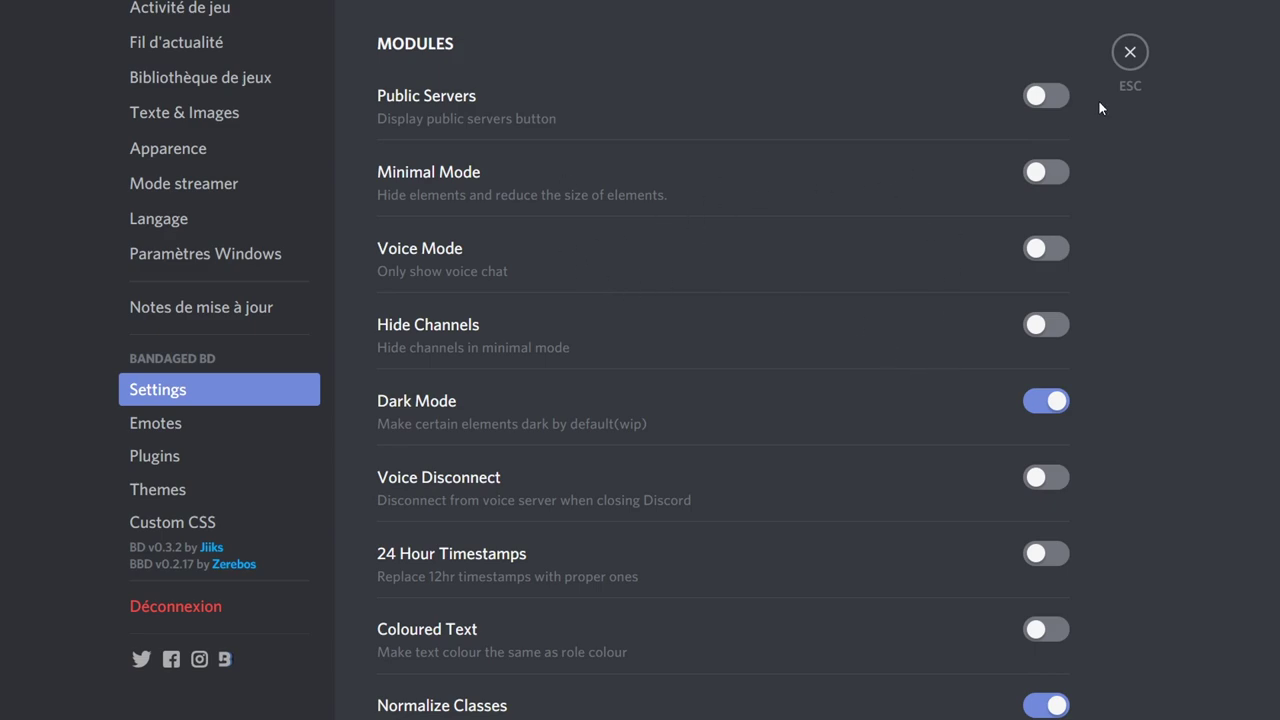
Step: Look through the BandagedBD options, including Dark Mode, the content manager, developer settings and window preferences
{"action": "scroll", "coordinate": [902, 206], "scroll_direction": "down", "scroll_amount": 1}
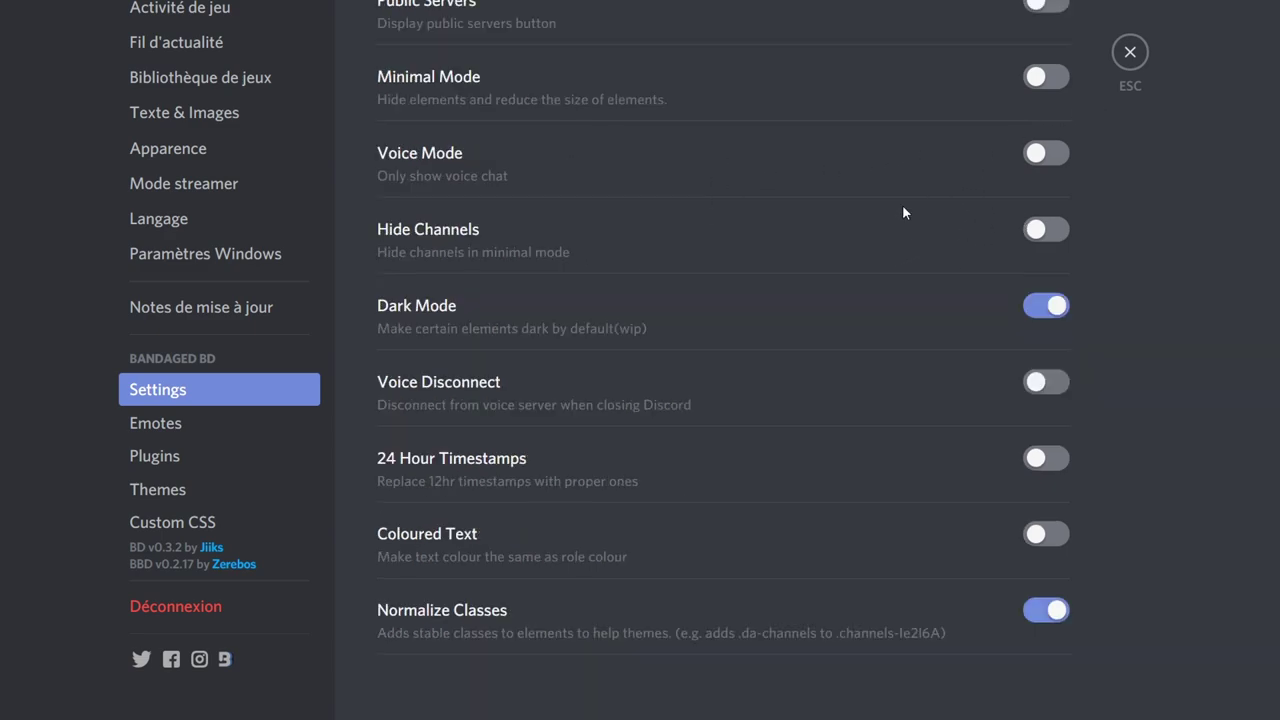
{"action": "scroll", "coordinate": [967, 200], "scroll_direction": "down", "scroll_amount": 2}
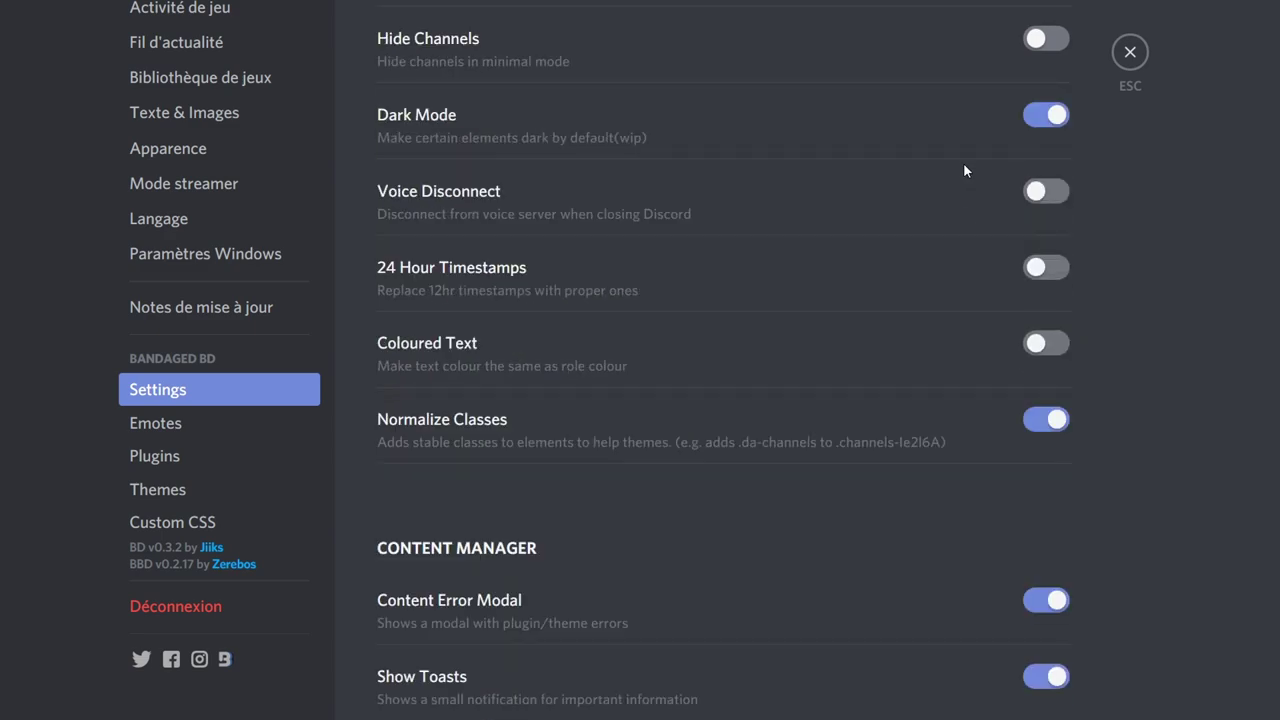
{"action": "left_click", "coordinate": [1042, 123]}
{"action": "left_click", "coordinate": [1043, 124]}
{"action": "left_click", "coordinate": [1047, 129]}
{"action": "scroll", "coordinate": [1058, 424], "scroll_direction": "down", "scroll_amount": 7}
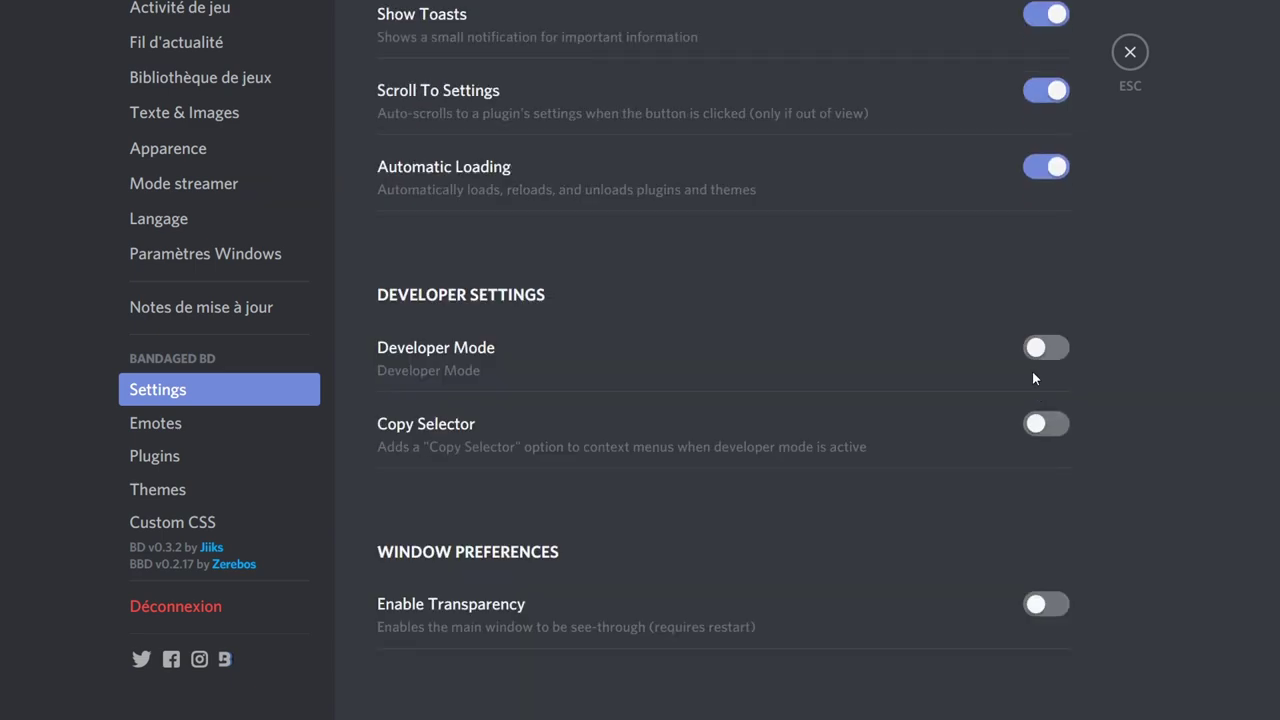
{"action": "scroll", "coordinate": [1030, 365], "scroll_direction": "up", "scroll_amount": 7}
{"action": "scroll", "coordinate": [1029, 334], "scroll_direction": "down", "scroll_amount": 2}
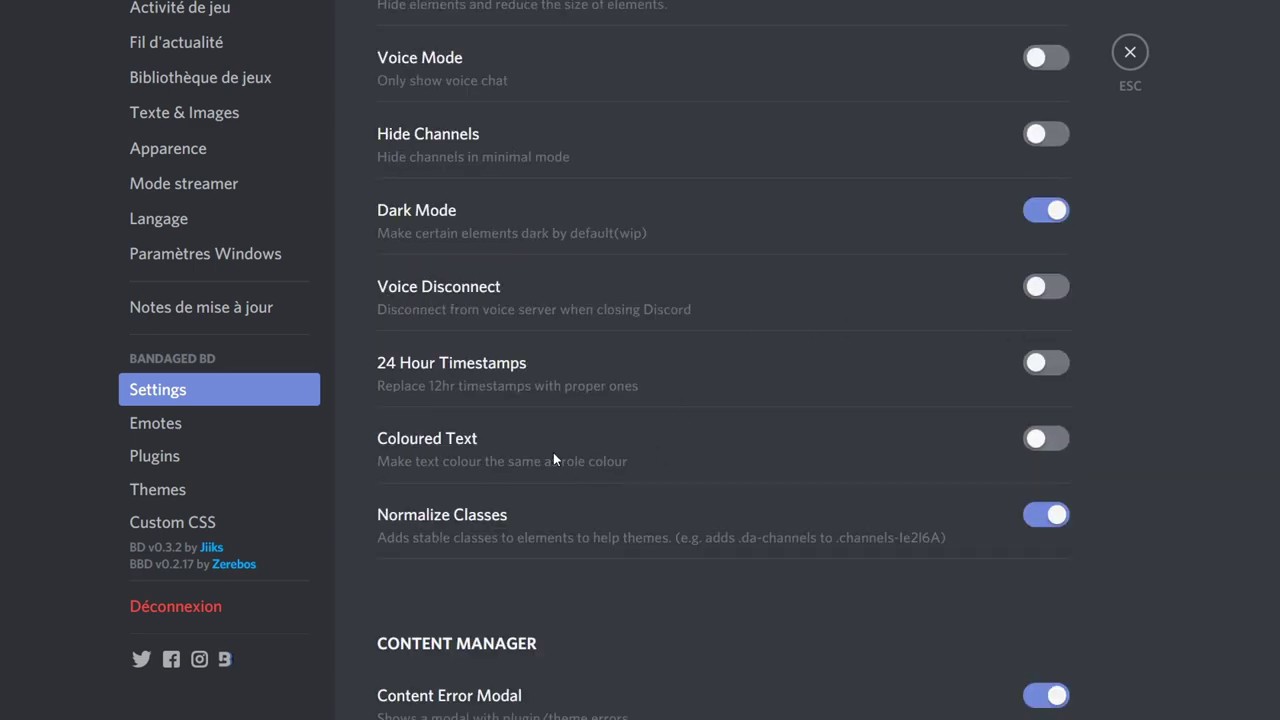
Step: Enable the Coloured Text module and open the server's général channel to view the message colours
{"action": "left_click", "coordinate": [1034, 446]}
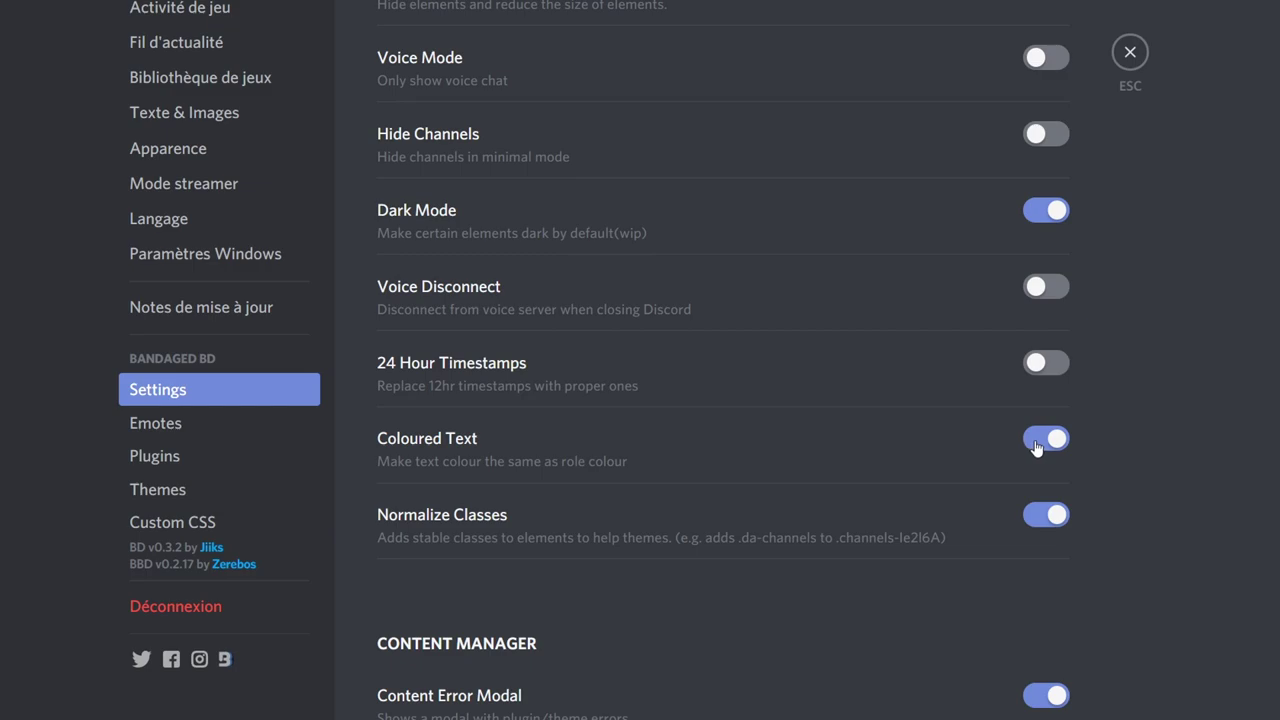
{"action": "left_click", "coordinate": [1128, 54]}
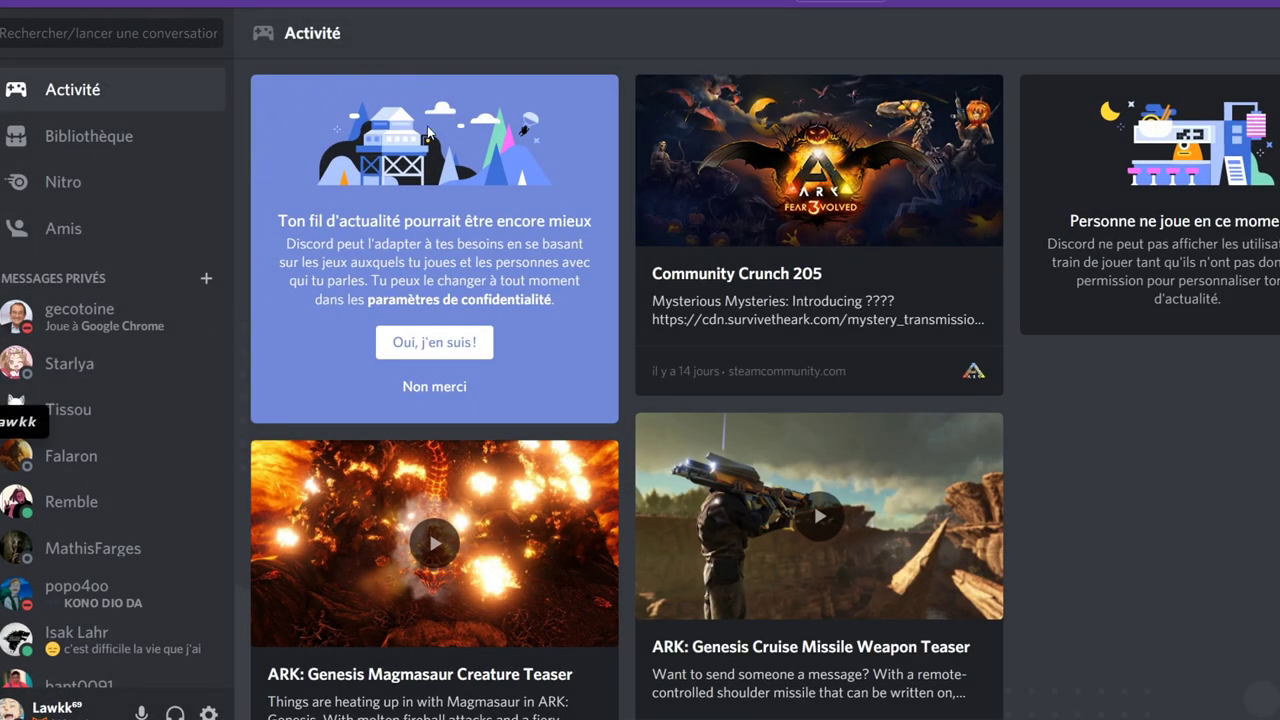
{"action": "left_click", "coordinate": [2, 238]}
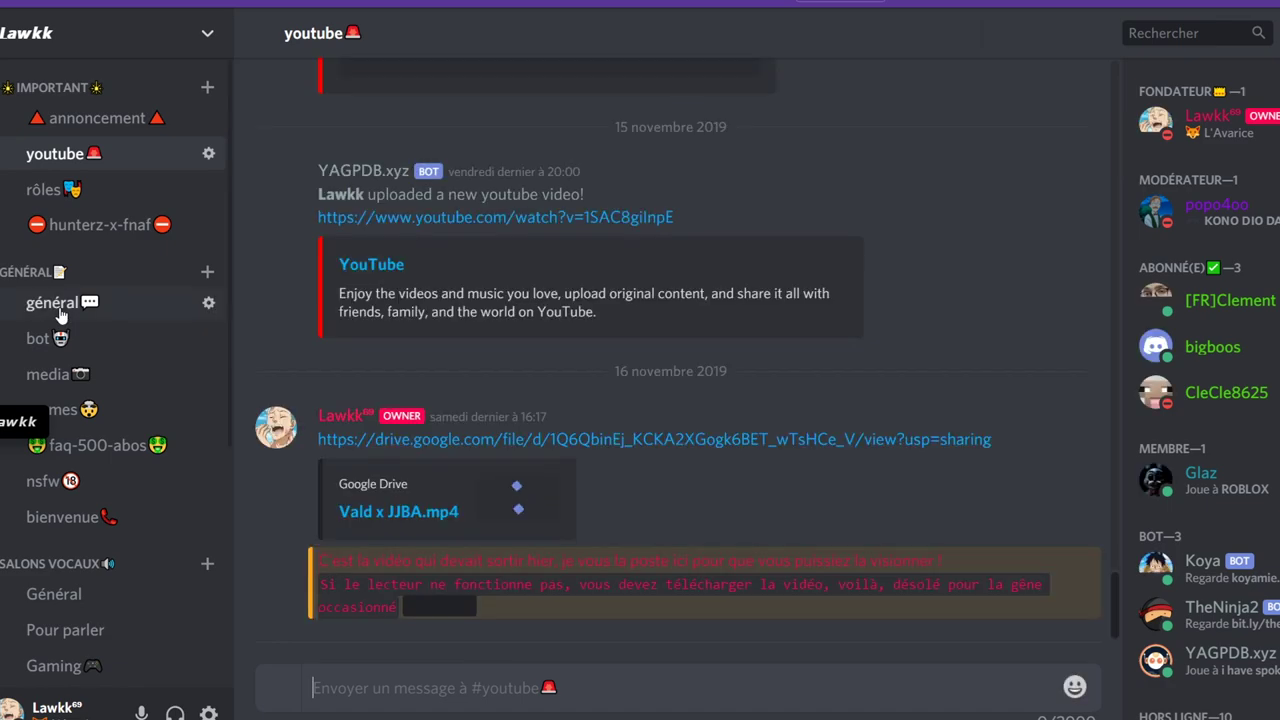
{"action": "left_click", "coordinate": [55, 305]}
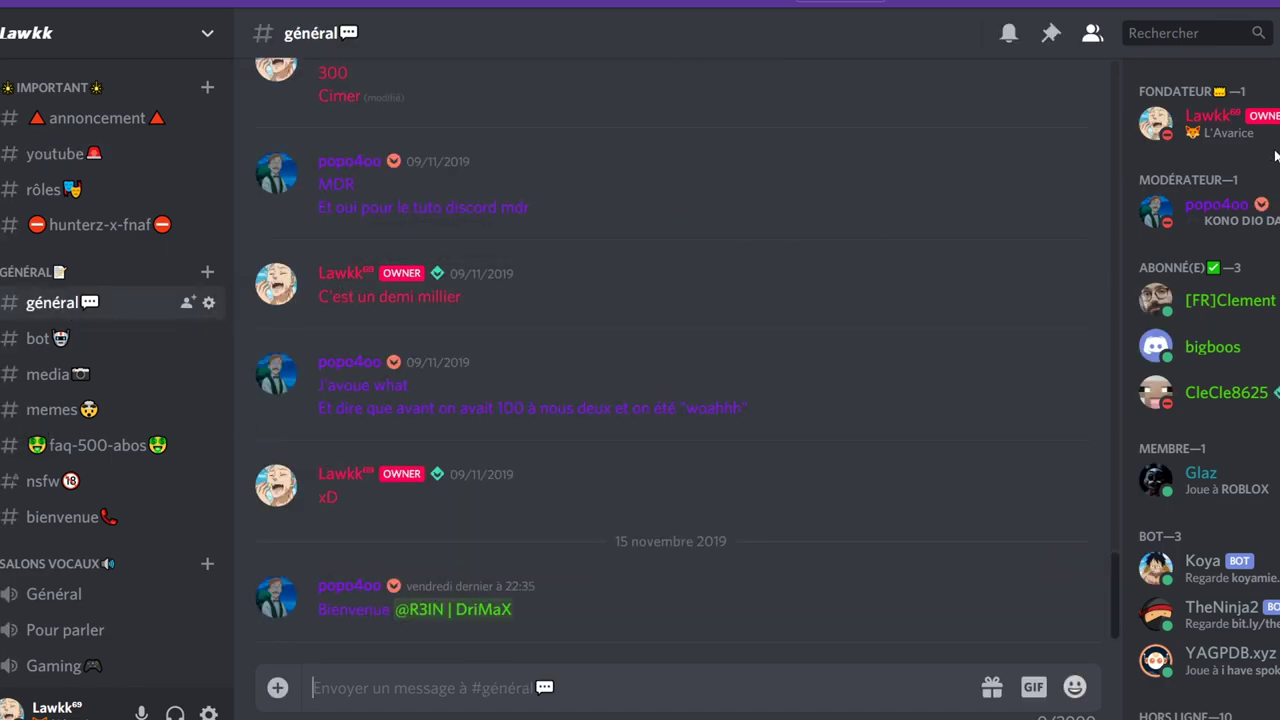
Step: Return to the BandagedBD settings and disable the Coloured Text module
{"action": "left_click", "coordinate": [209, 711]}
{"action": "scroll", "coordinate": [235, 450], "scroll_direction": "down", "scroll_amount": 5}
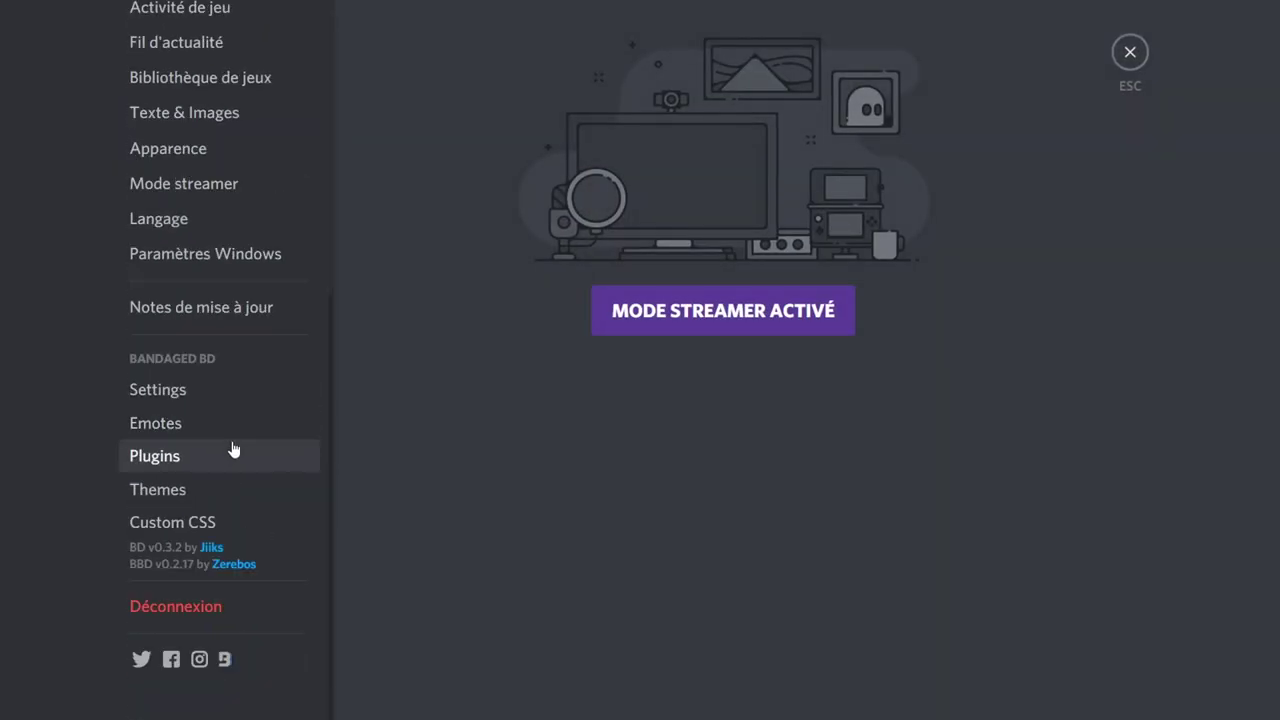
{"action": "left_click", "coordinate": [205, 398]}
{"action": "scroll", "coordinate": [844, 462], "scroll_direction": "down", "scroll_amount": 5}
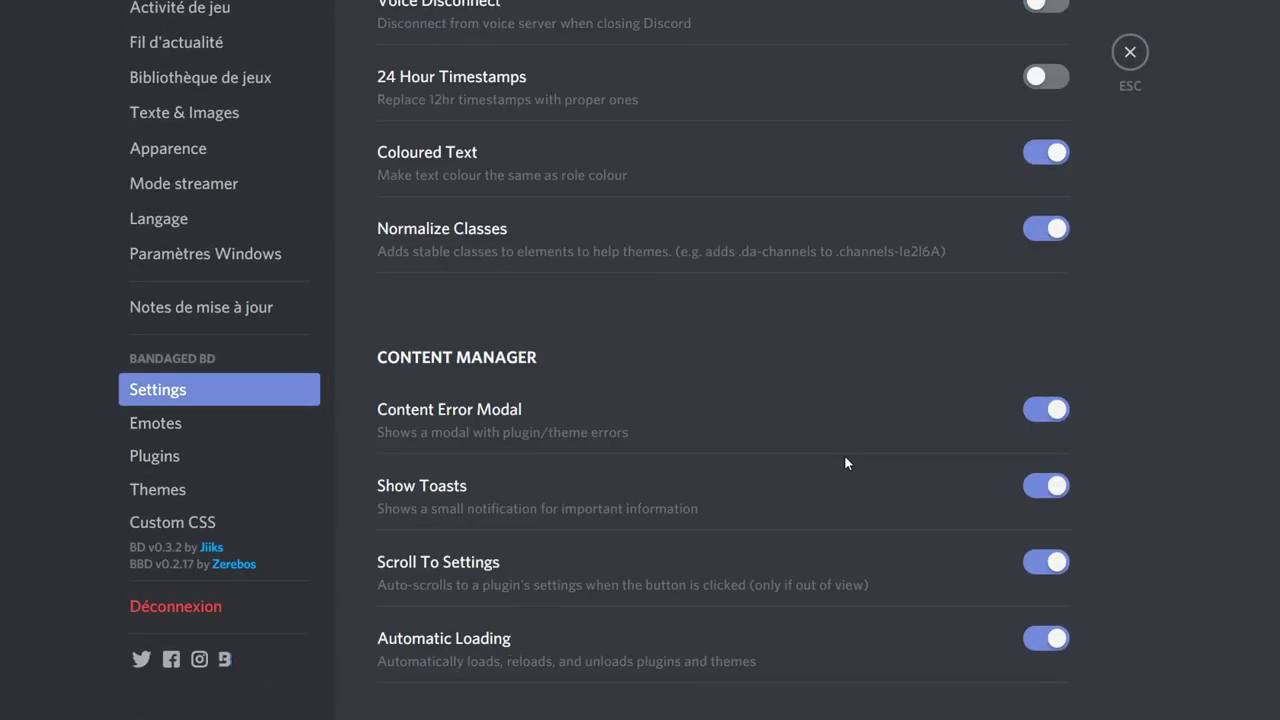
{"action": "left_click", "coordinate": [1050, 146]}
{"action": "scroll", "coordinate": [871, 231], "scroll_direction": "up", "scroll_amount": 4}
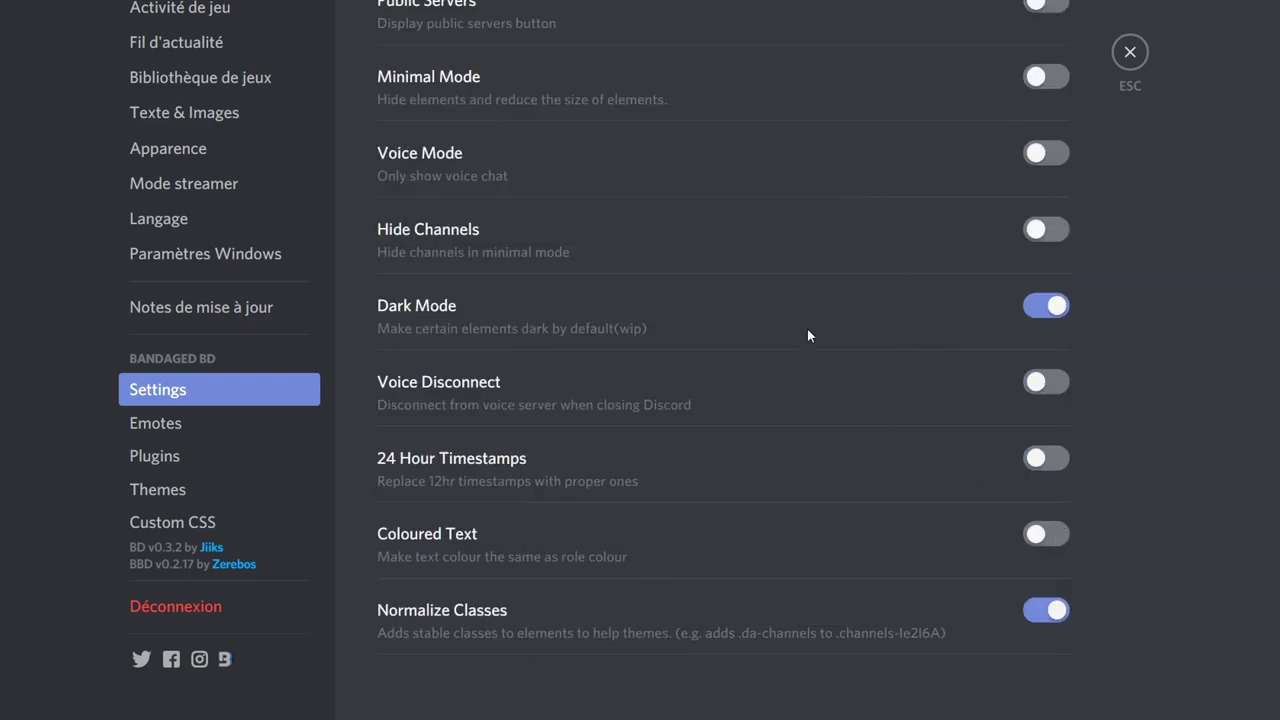
{"action": "scroll", "coordinate": [790, 320], "scroll_direction": "up", "scroll_amount": 1}
Step: Open the BandagedBD emote settings and review the available options
{"action": "left_click", "coordinate": [196, 419]}
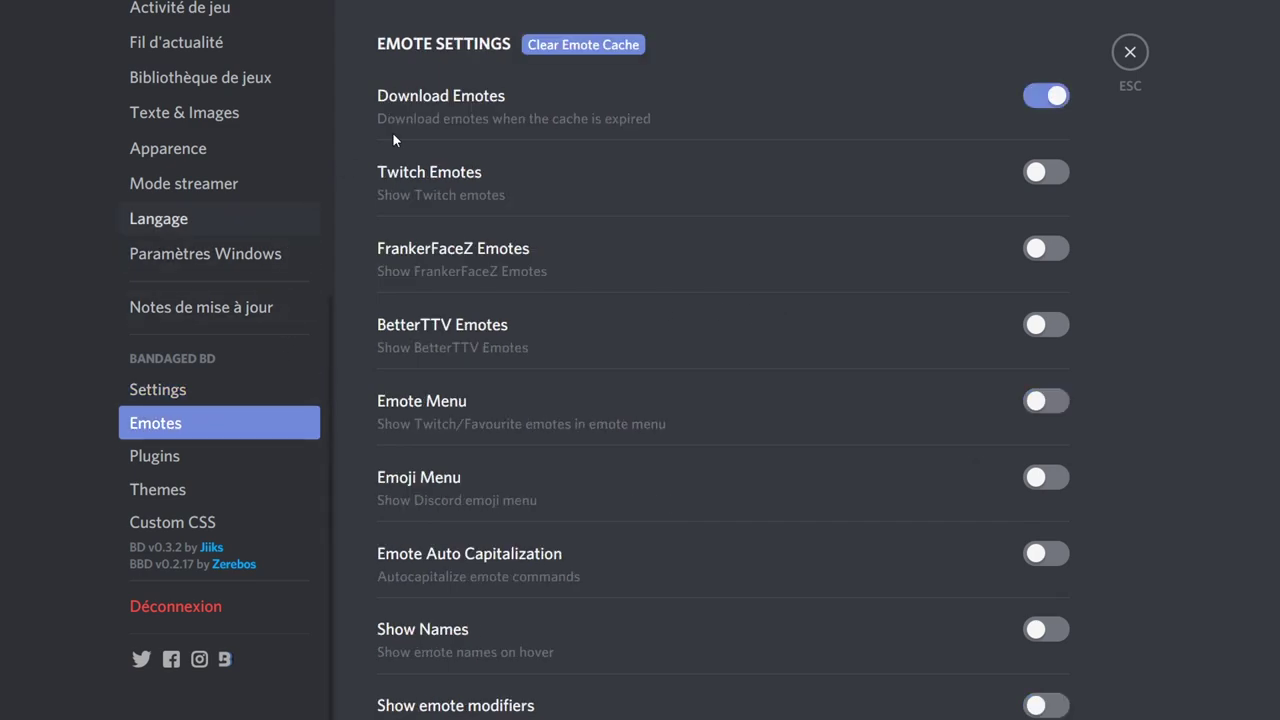
{"action": "scroll", "coordinate": [1068, 149], "scroll_direction": "down", "scroll_amount": 2}
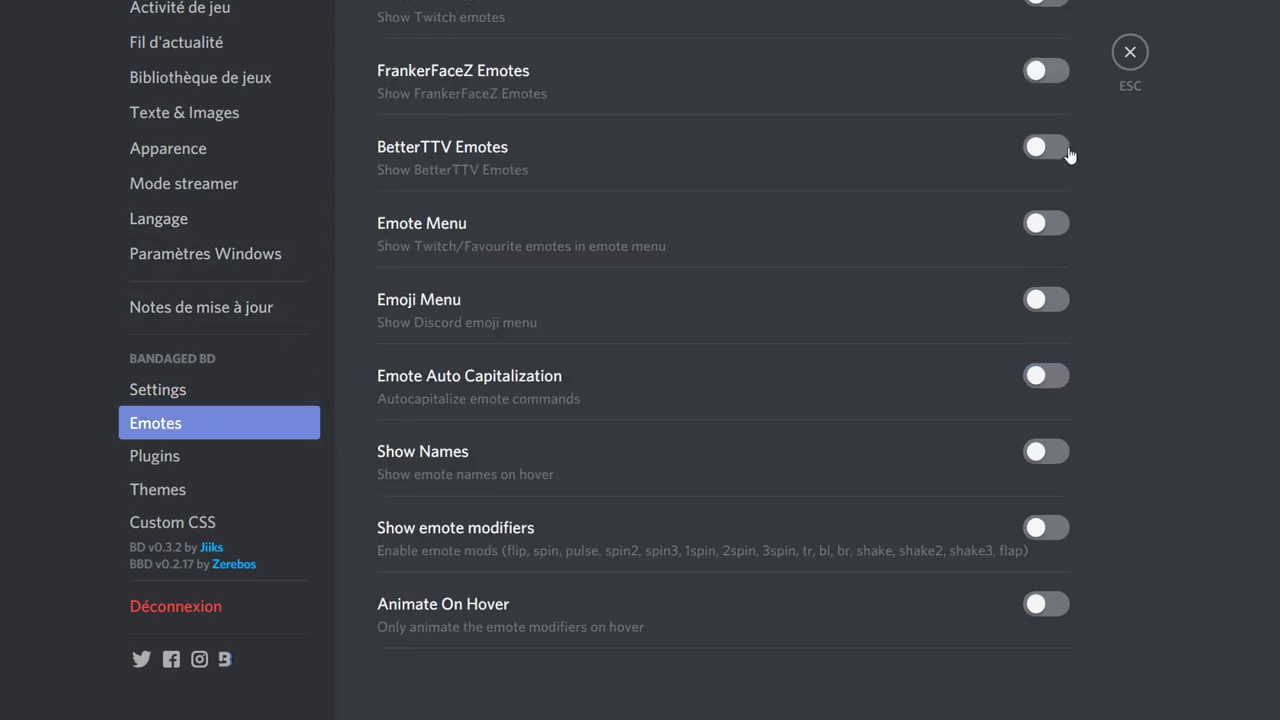
{"action": "scroll", "coordinate": [969, 258], "scroll_direction": "up", "scroll_amount": 2}
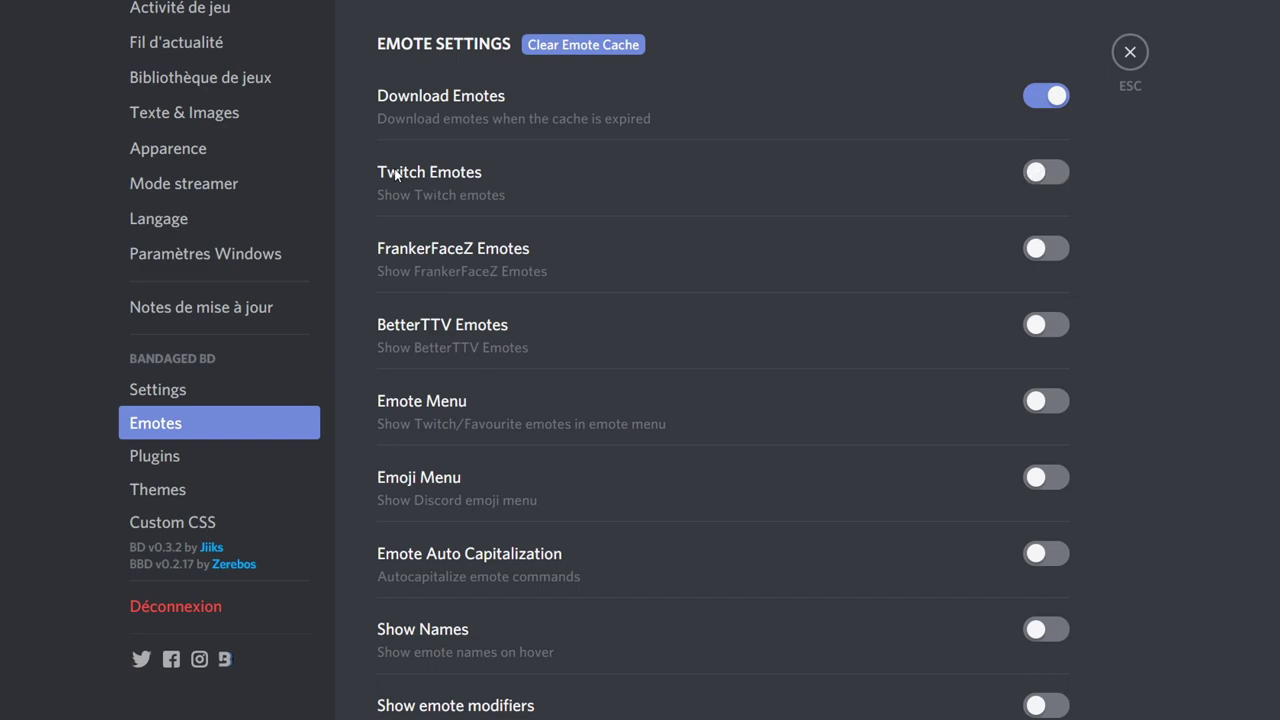
Step: Turn on Twitch Emotes in the BandagedBD emote settings and switch it back off
{"action": "left_click", "coordinate": [1030, 175]}
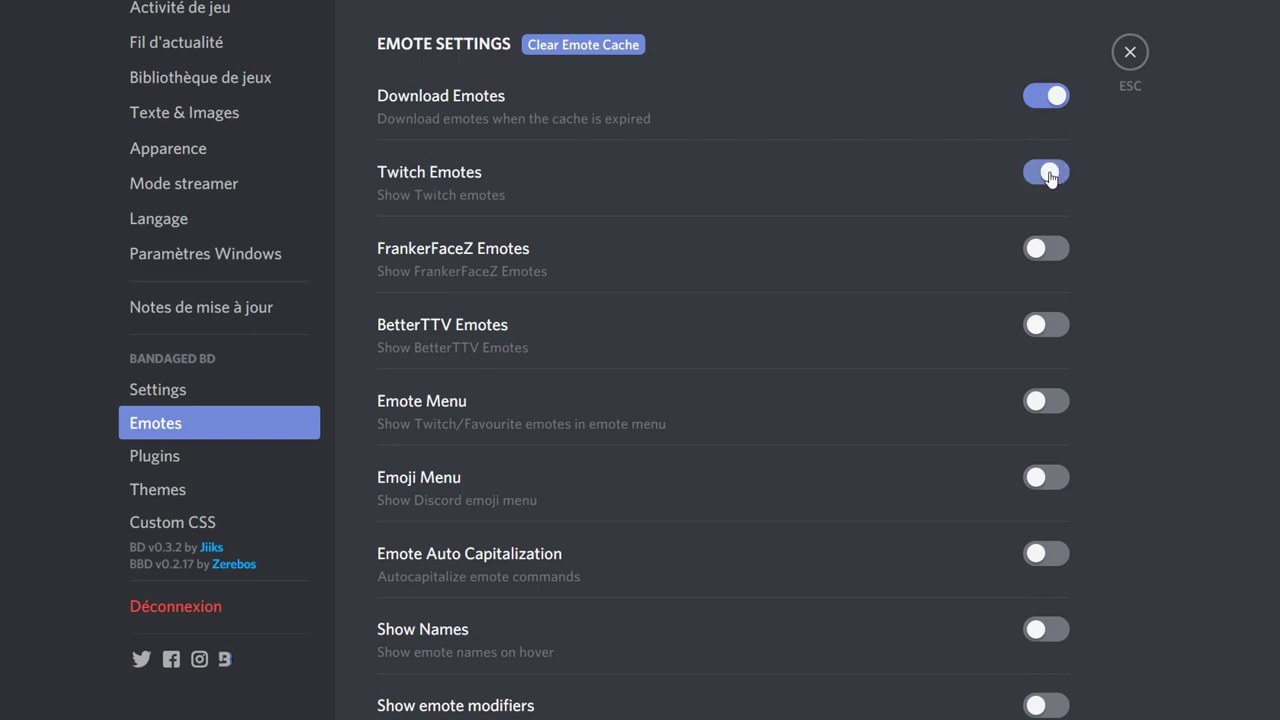
{"action": "left_click", "coordinate": [1050, 172]}
Step: Look at the BandagedBD plugin list, revisit the emote settings, and reopen the plugin list
{"action": "left_click", "coordinate": [186, 455]}
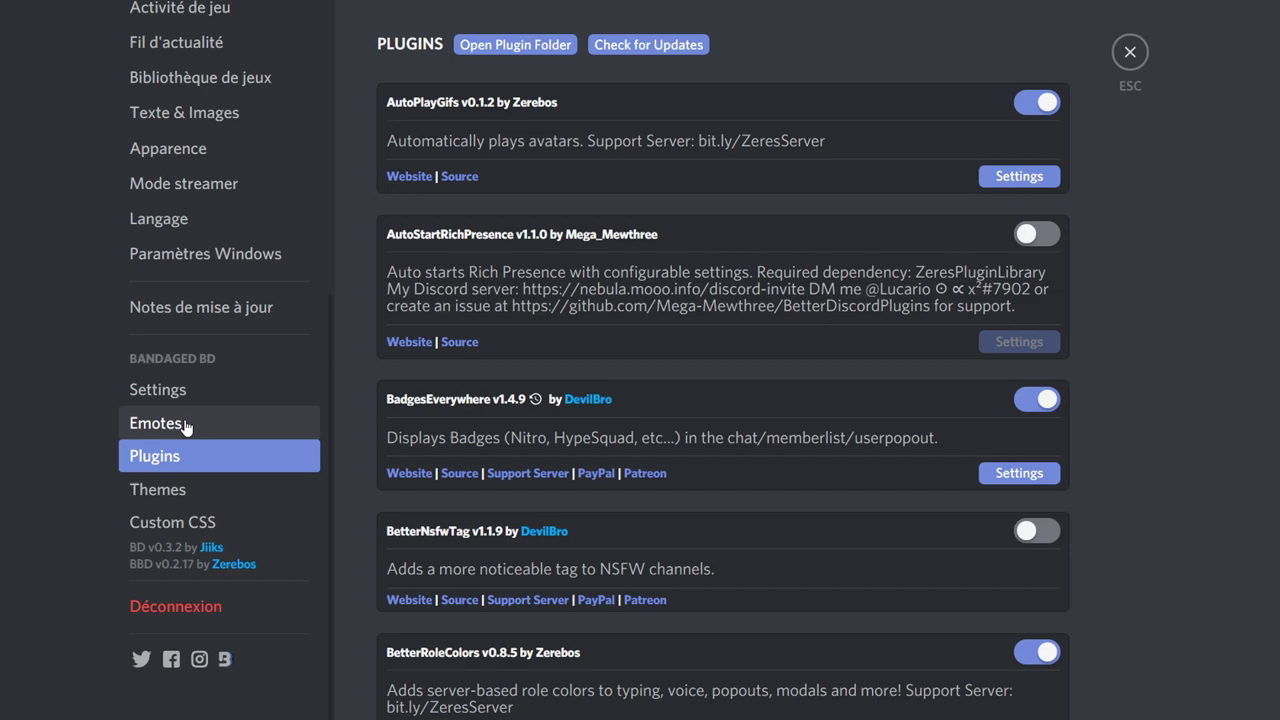
{"action": "left_click", "coordinate": [145, 426]}
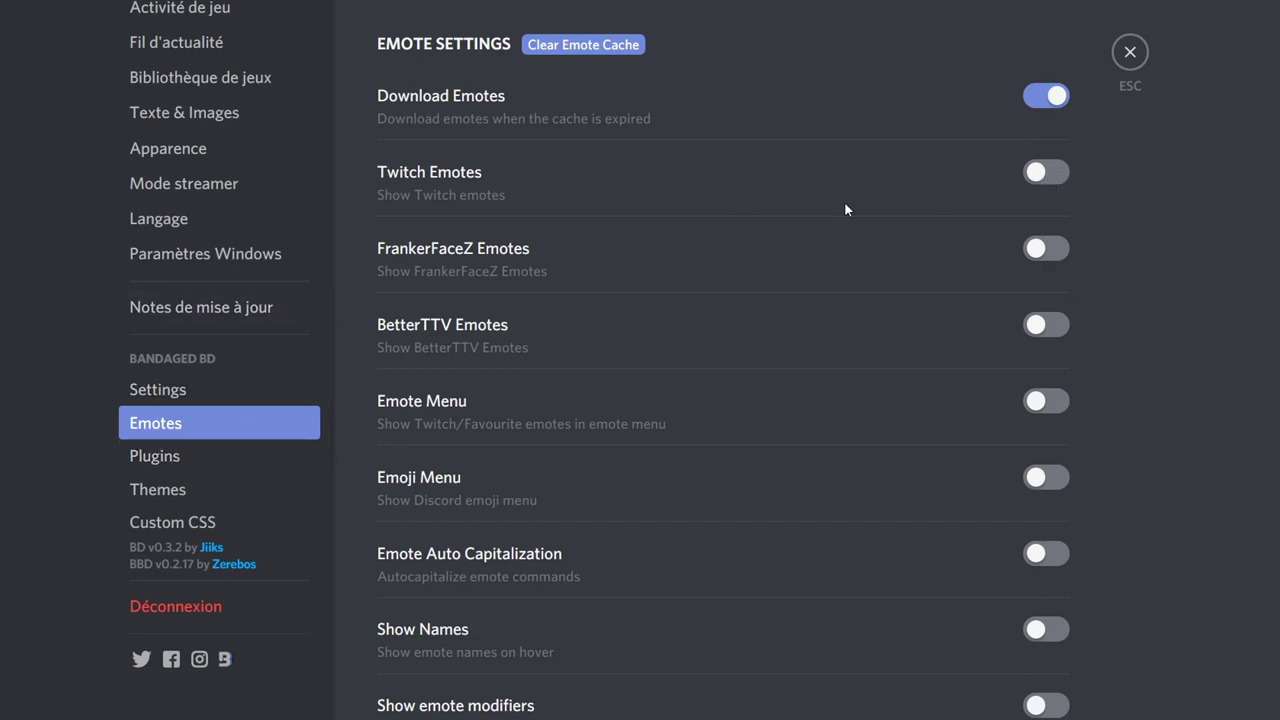
{"action": "left_click", "coordinate": [204, 460]}
{"action": "left_click", "coordinate": [201, 432]}
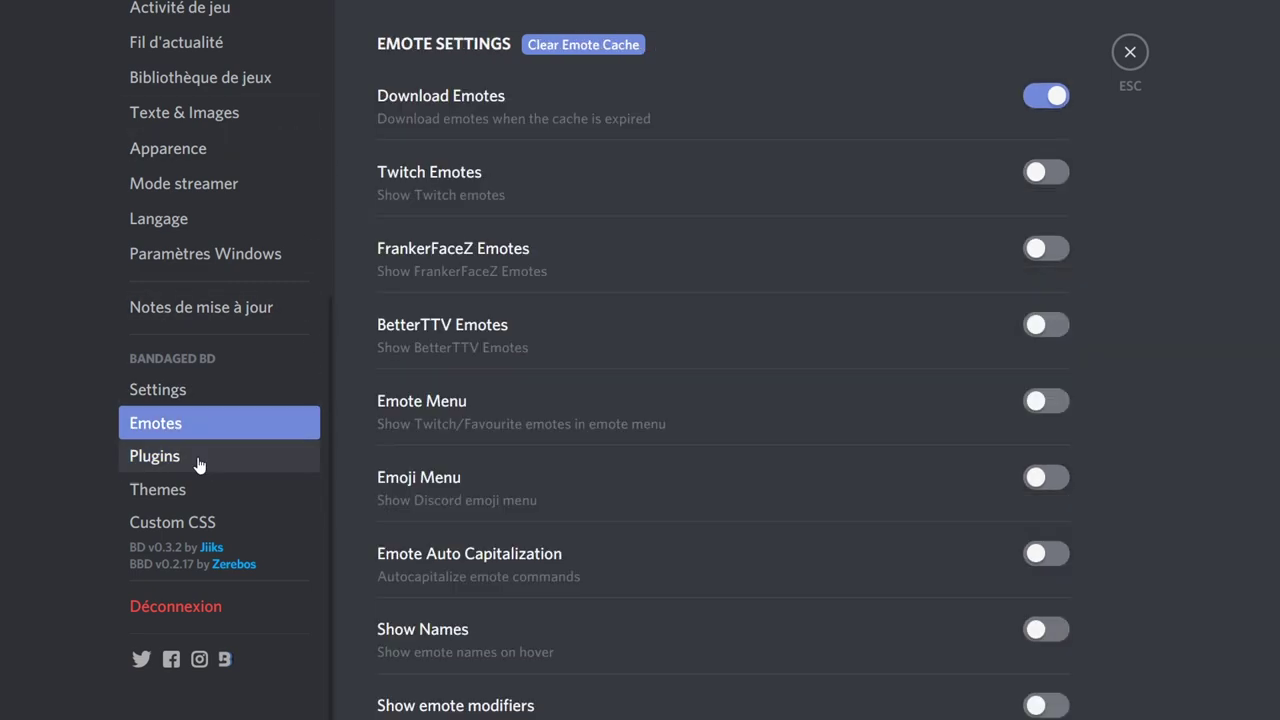
{"action": "left_click", "coordinate": [199, 460]}
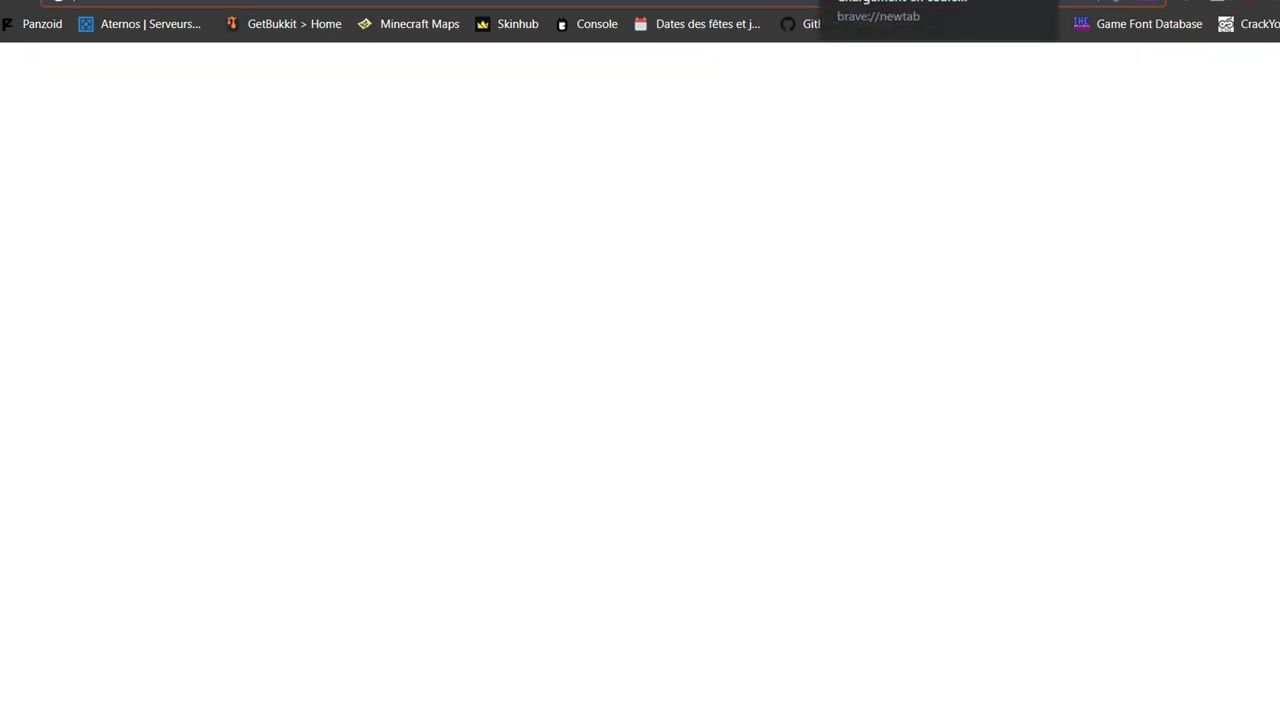
Step: Switch to the Brave browser, search the web for "plugins discord" and open the Discord Source plugins result
{"action": "type", "text": "plugins discord"}
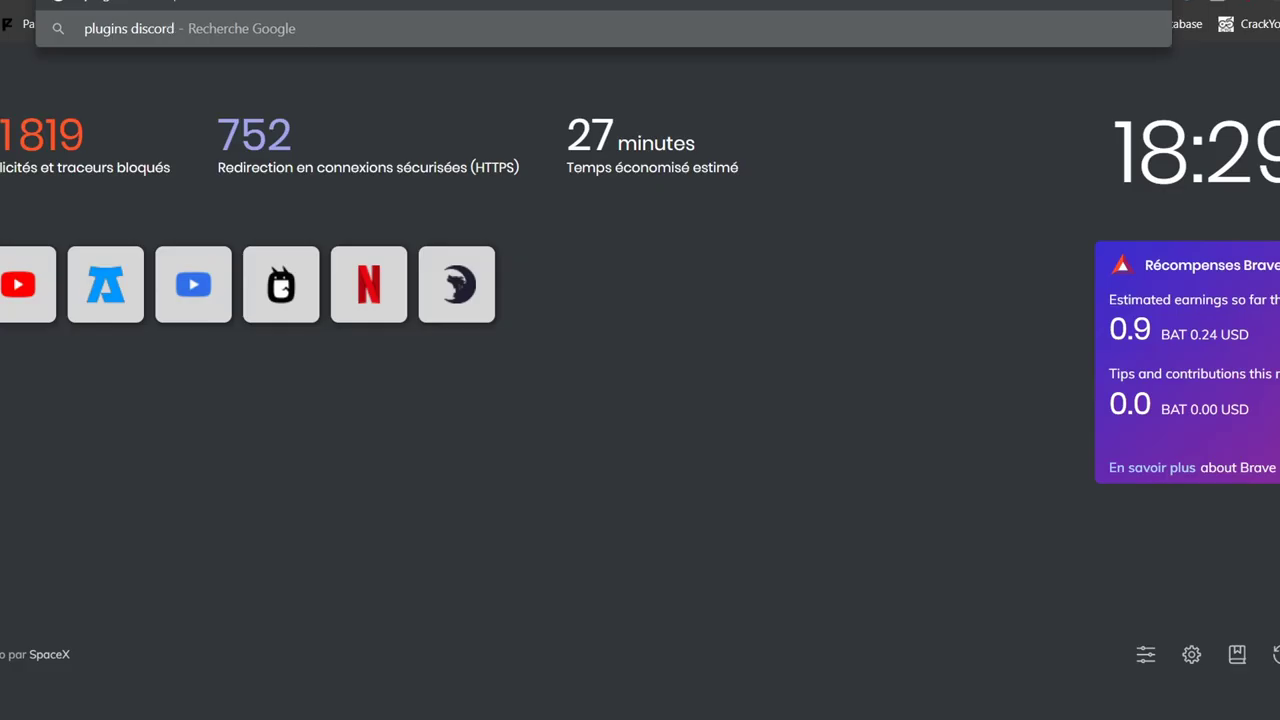
{"action": "key", "text": "Return"}
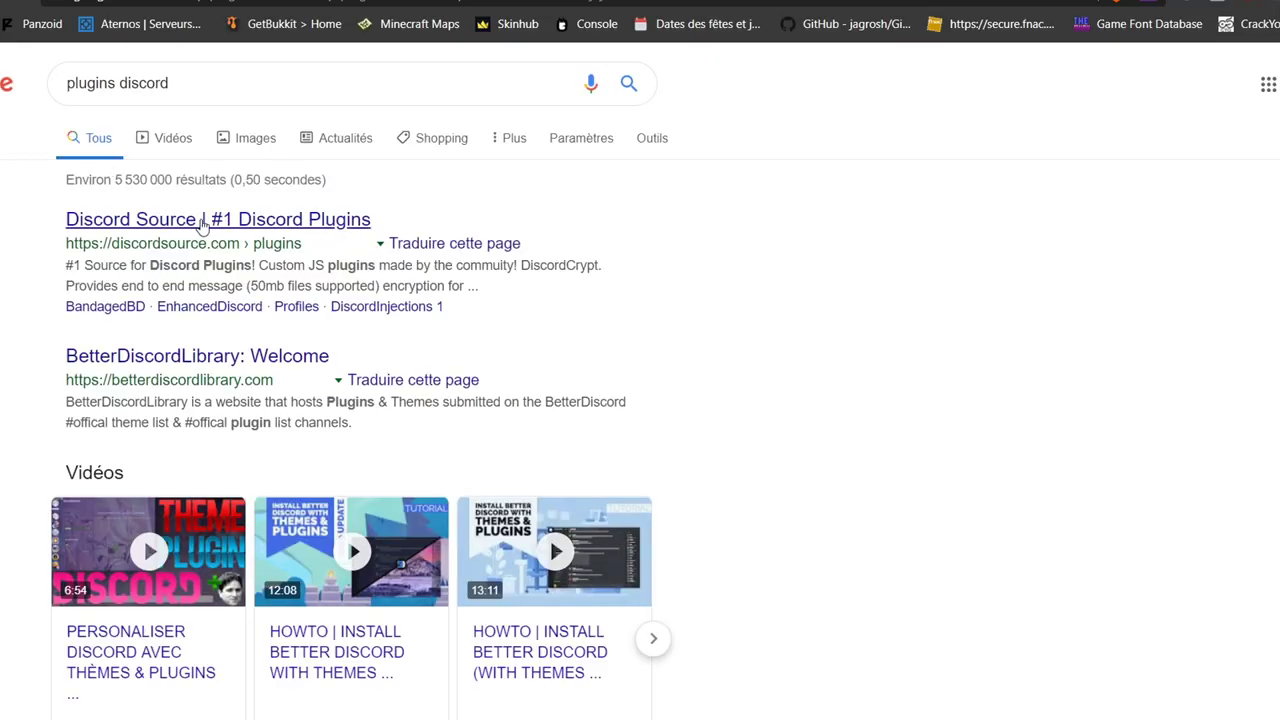
{"action": "left_click", "coordinate": [201, 222]}
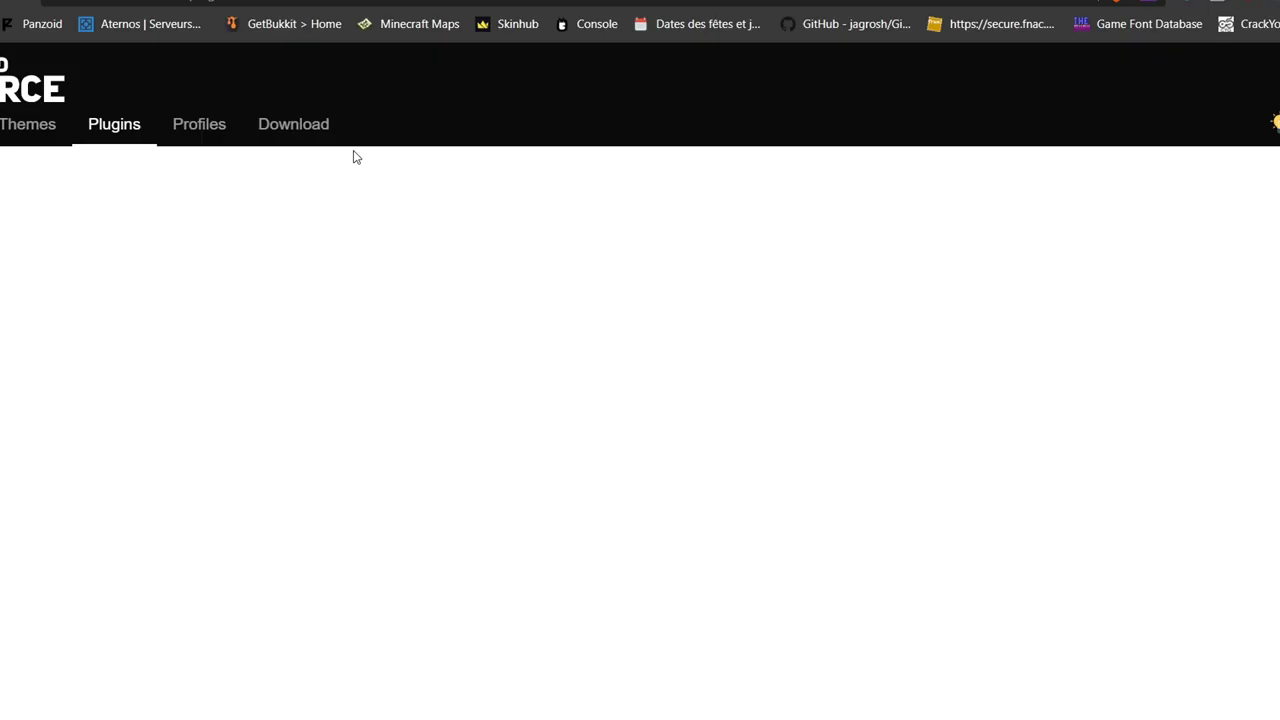
Step: Look through the Discord Source plugins page and its plugin marketplace for BandagedBD
{"action": "scroll", "coordinate": [451, 386], "scroll_direction": "down", "scroll_amount": 5}
{"action": "scroll", "coordinate": [469, 391], "scroll_direction": "up", "scroll_amount": 5}
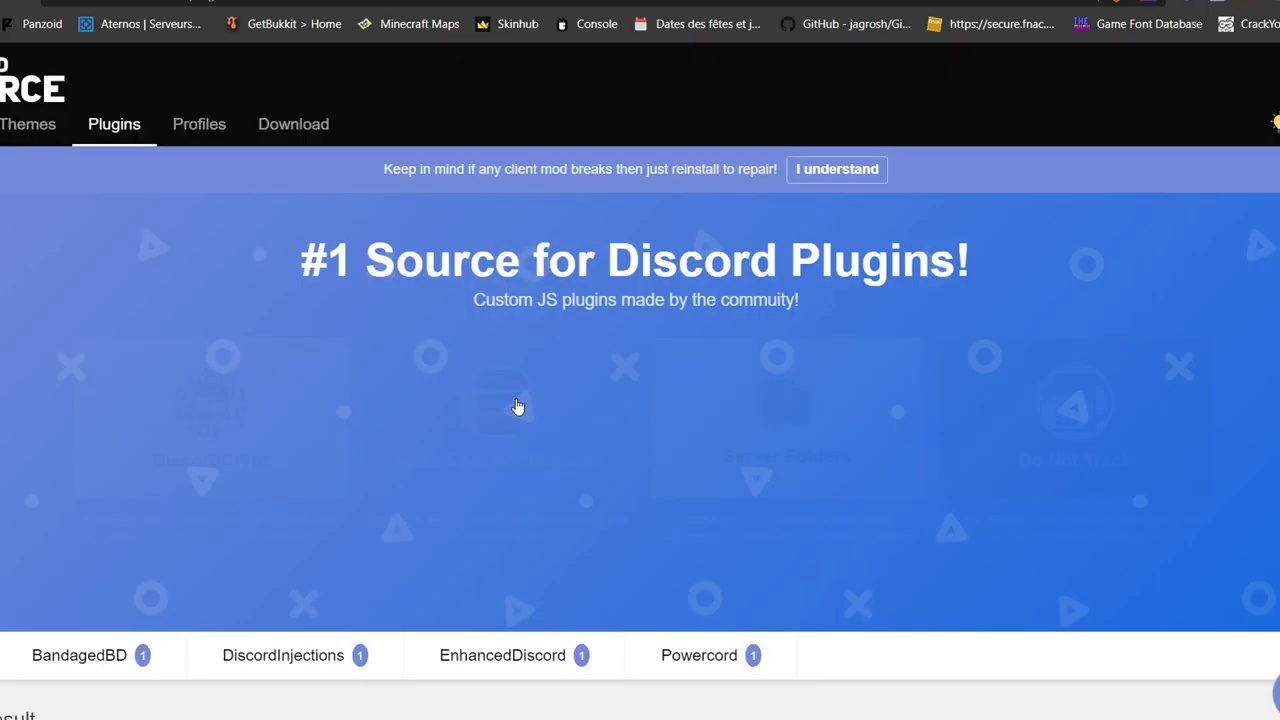
{"action": "scroll", "coordinate": [517, 405], "scroll_direction": "down", "scroll_amount": 4}
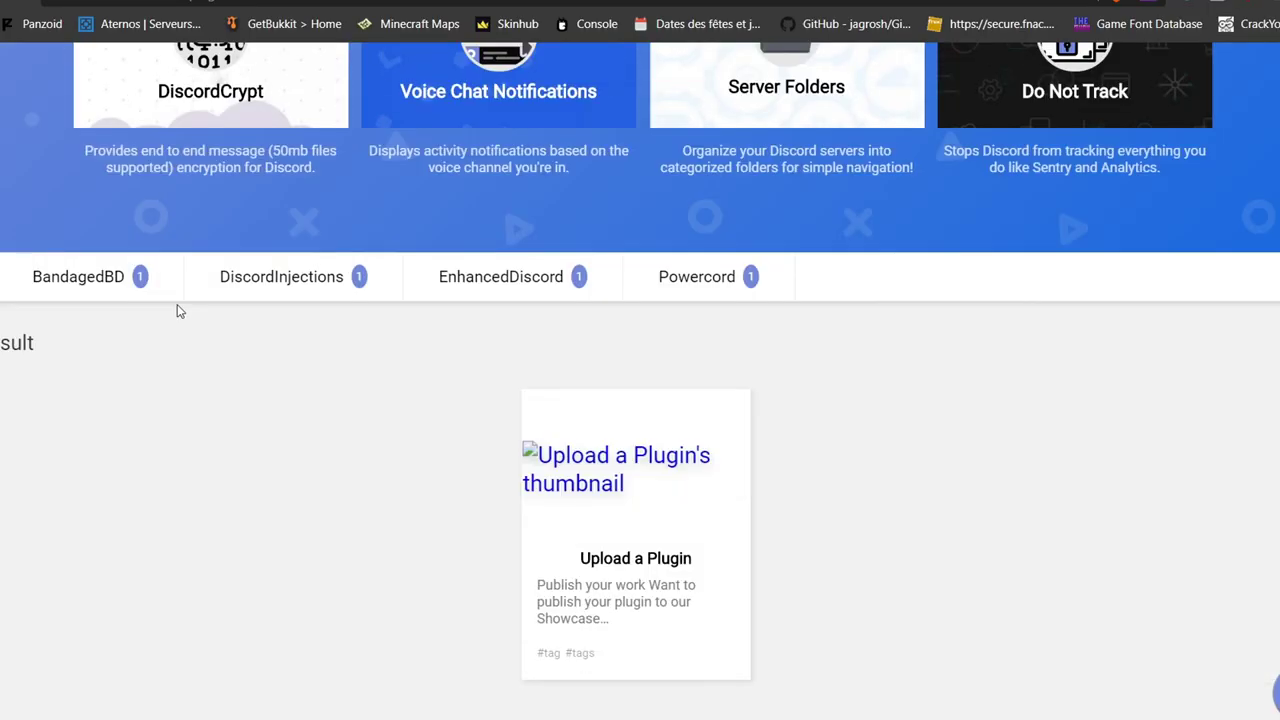
{"action": "scroll", "coordinate": [114, 286], "scroll_direction": "down", "scroll_amount": 2}
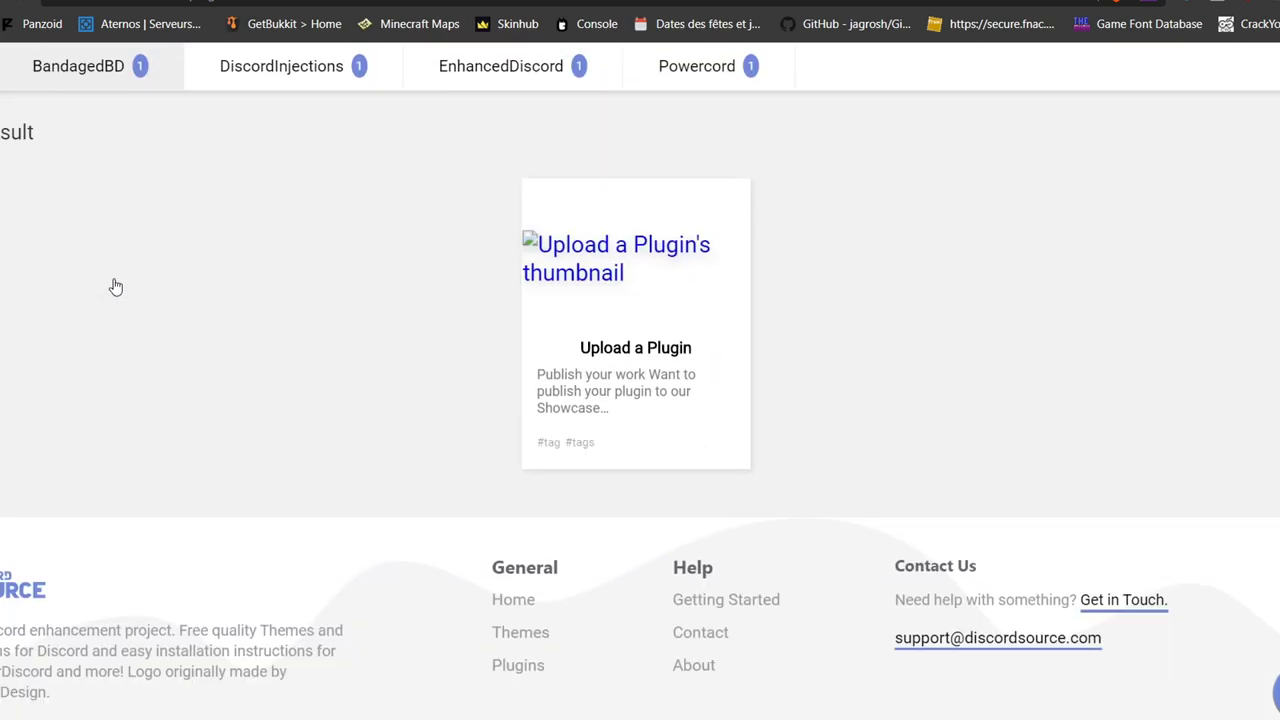
{"action": "scroll", "coordinate": [114, 286], "scroll_direction": "up", "scroll_amount": 6}
{"action": "scroll", "coordinate": [80, 343], "scroll_direction": "down", "scroll_amount": 4}
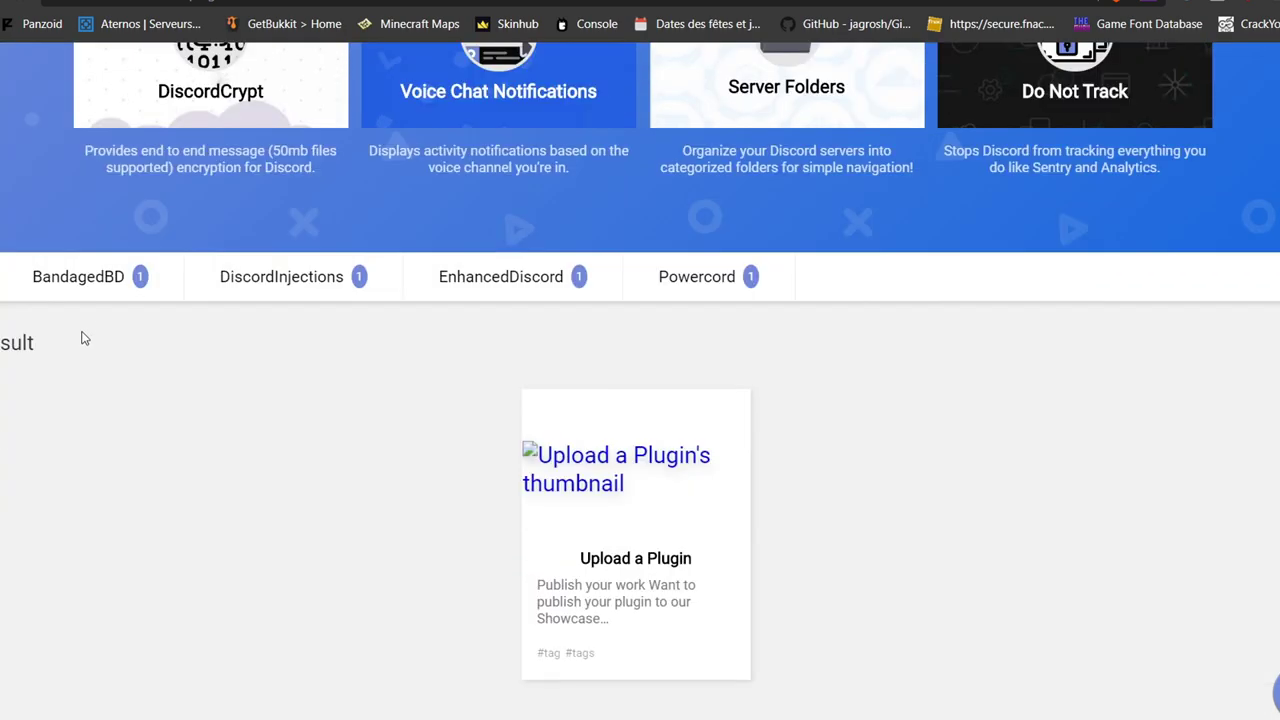
{"action": "left_click", "coordinate": [88, 265]}
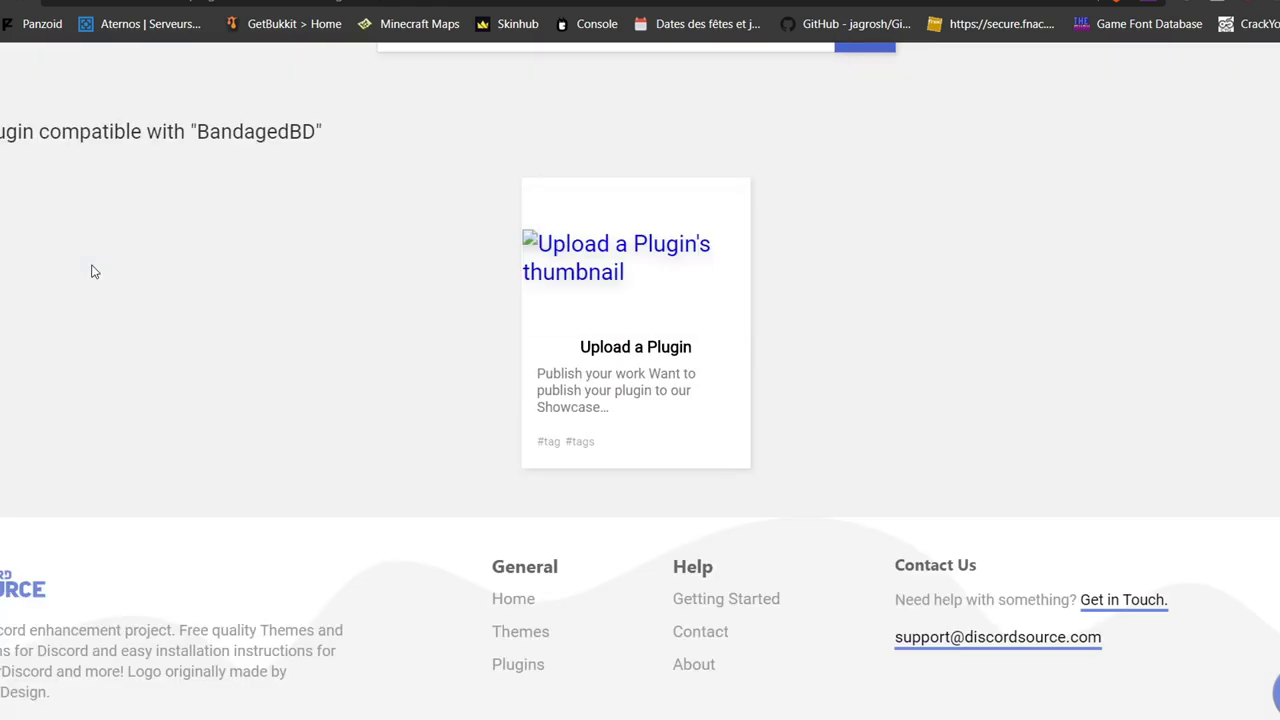
{"action": "scroll", "coordinate": [93, 271], "scroll_direction": "up", "scroll_amount": 3}
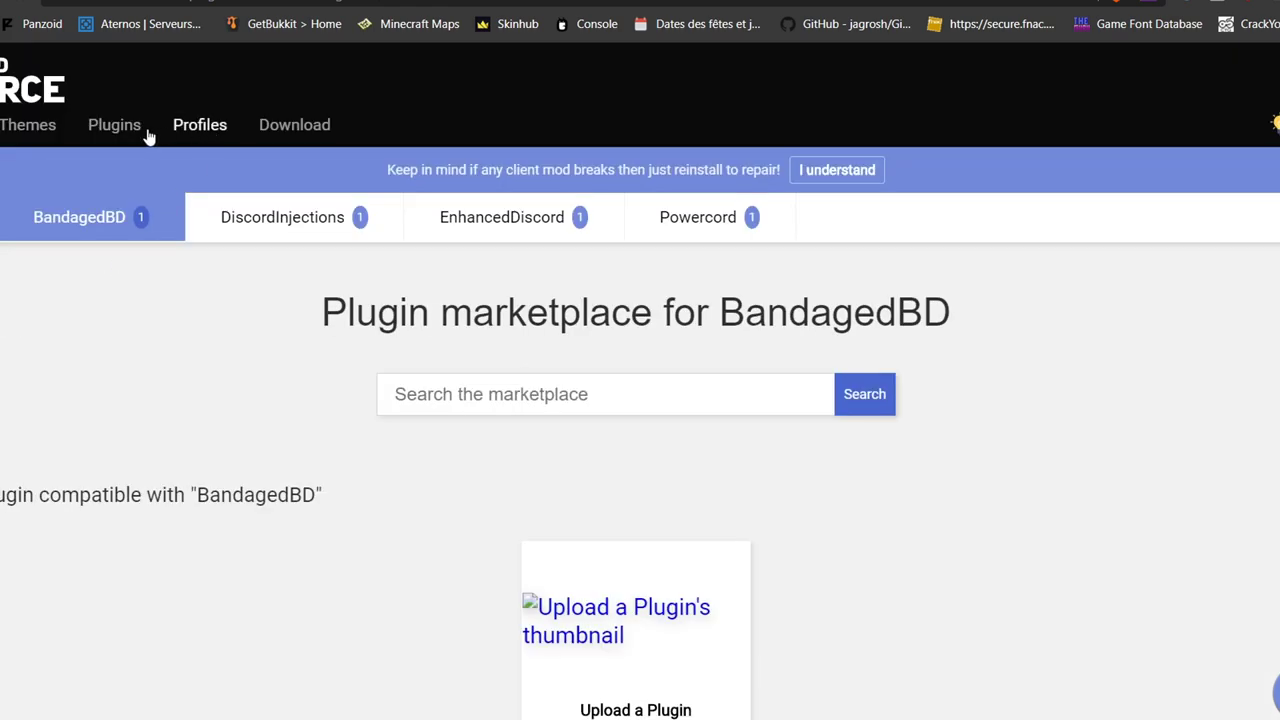
Step: Open the Discord Source themes page and look through the featured themes and the themes library
{"action": "left_click", "coordinate": [14, 130]}
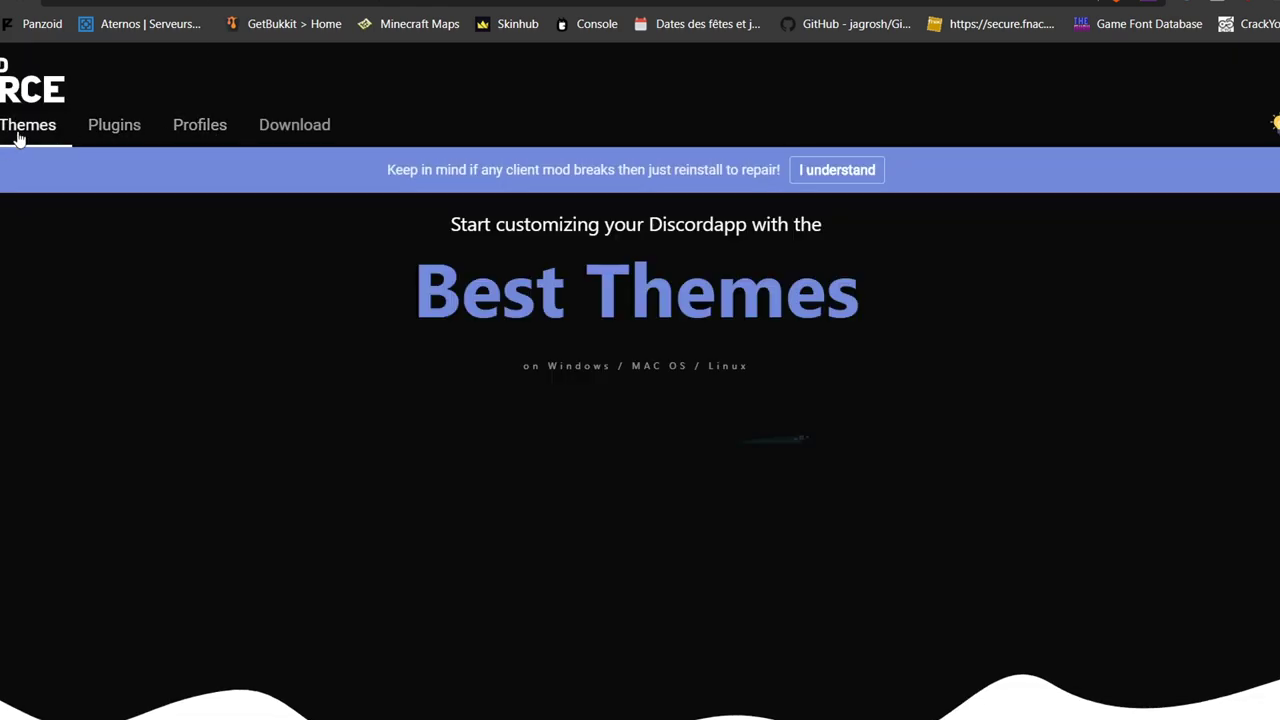
{"action": "scroll", "coordinate": [470, 300], "scroll_direction": "down", "scroll_amount": 5}
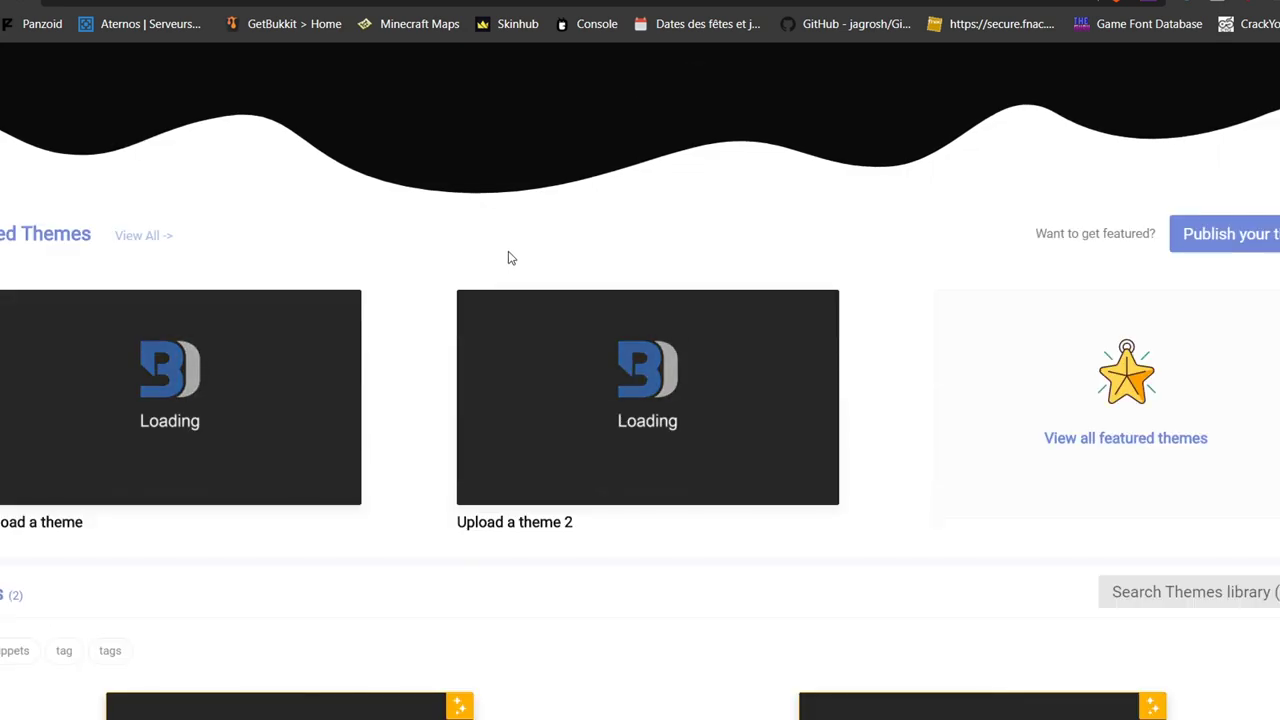
{"action": "scroll", "coordinate": [508, 262], "scroll_direction": "down", "scroll_amount": 5}
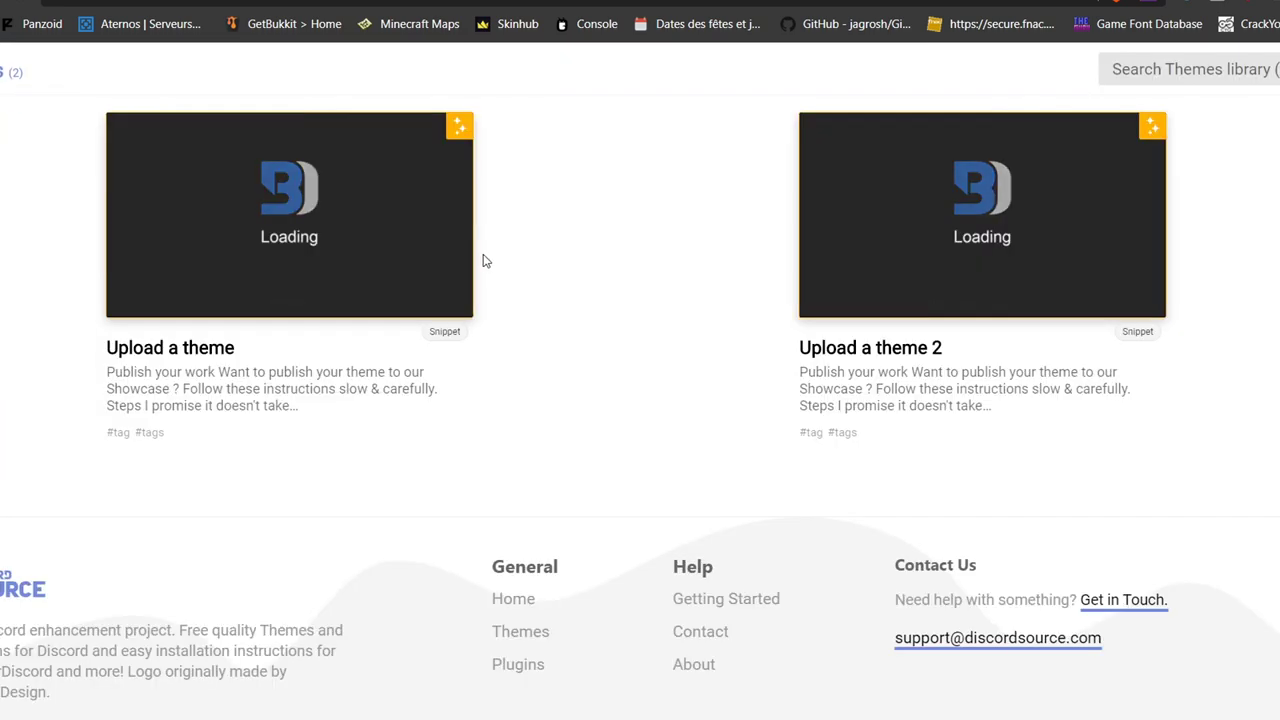
{"action": "scroll", "coordinate": [483, 260], "scroll_direction": "up", "scroll_amount": 10}
Step: Return to the web search results, open the BetterDiscordLibrary site and read its welcome page
{"action": "key", "text": "alt+Left"}
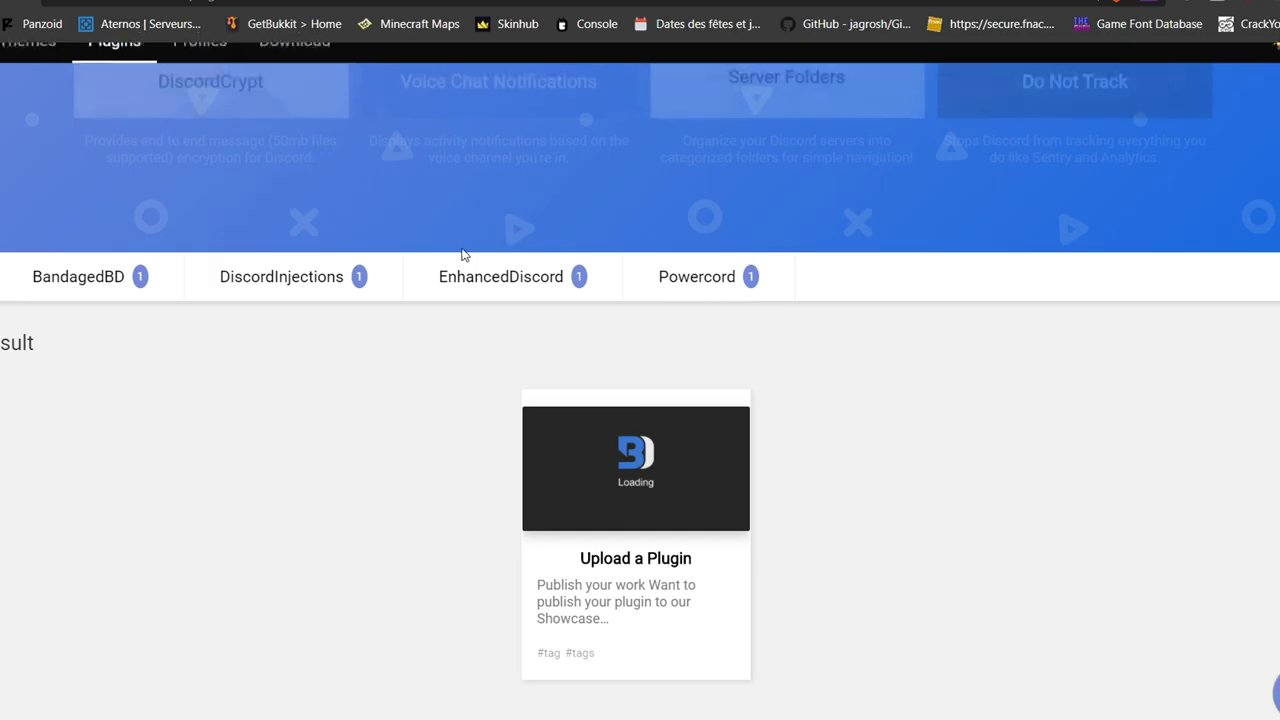
{"action": "key", "text": "alt+Left"}
{"action": "left_click", "coordinate": [186, 354]}
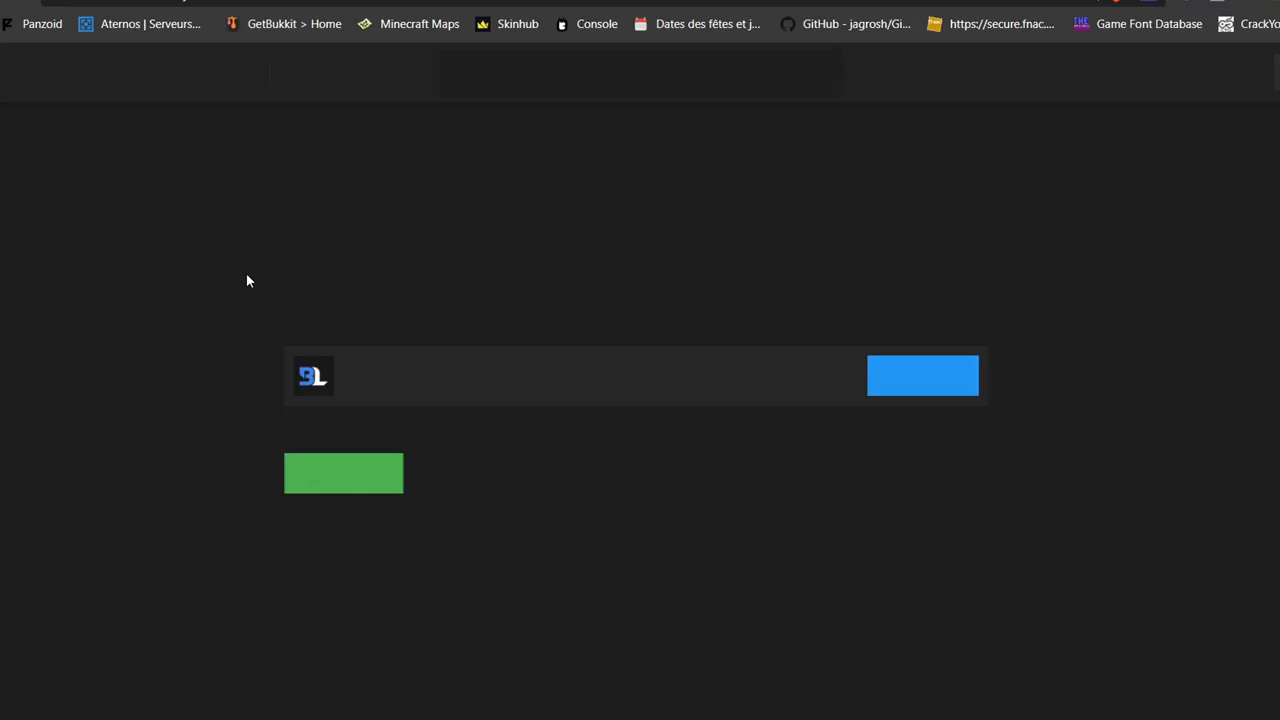
{"action": "scroll", "coordinate": [571, 175], "scroll_direction": "down", "scroll_amount": 2}
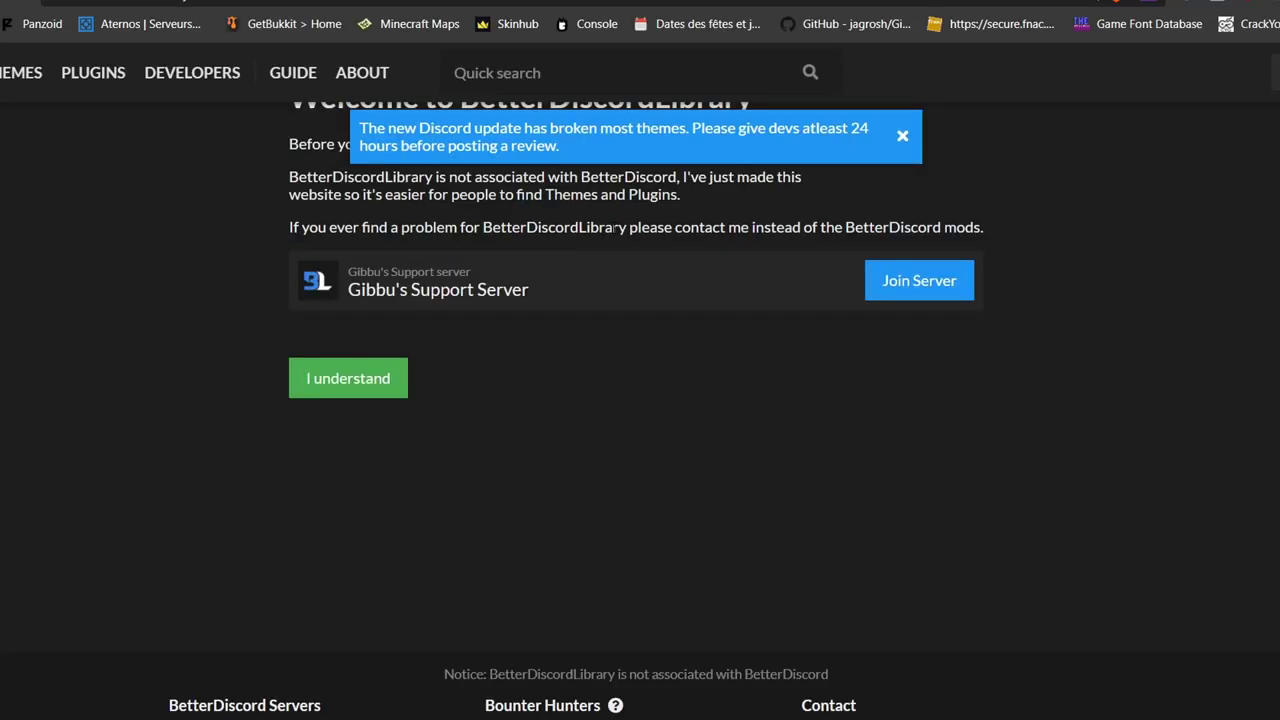
{"action": "scroll", "coordinate": [597, 255], "scroll_direction": "up", "scroll_amount": 2}
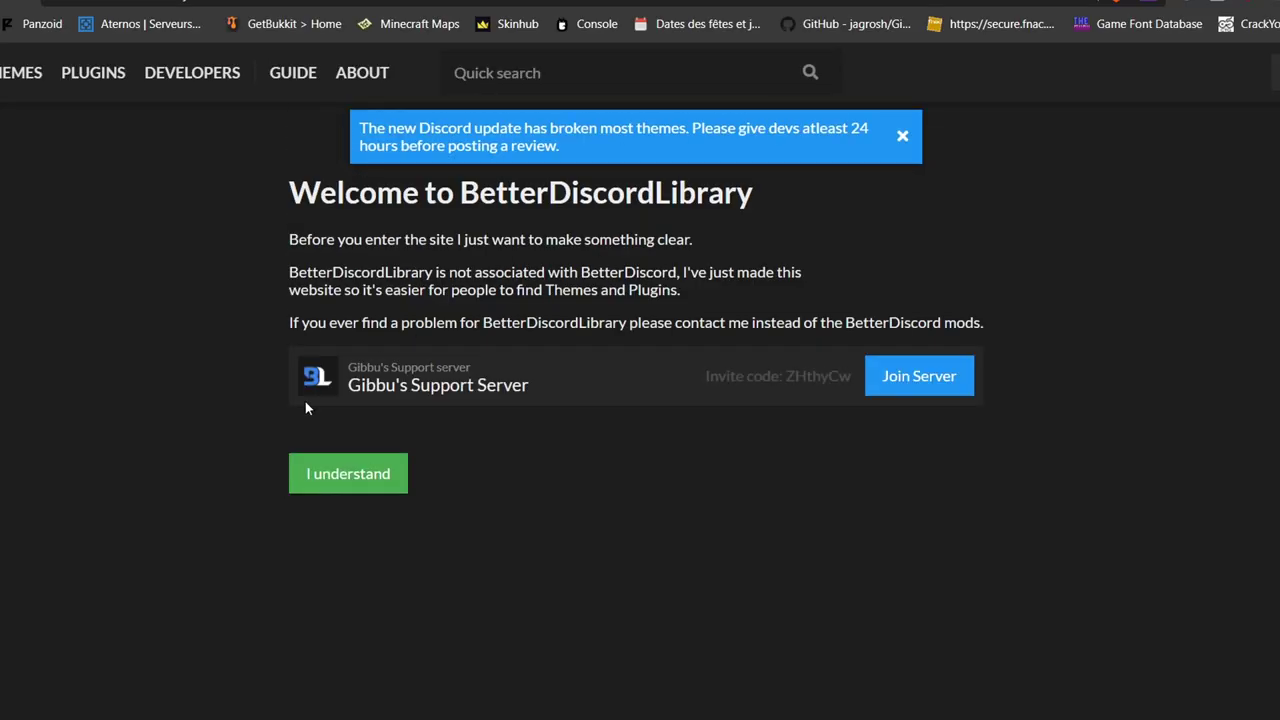
Step: Open the BetterDiscordLibrary themes catalogue, followed by its plugins catalogue
{"action": "left_click", "coordinate": [23, 75]}
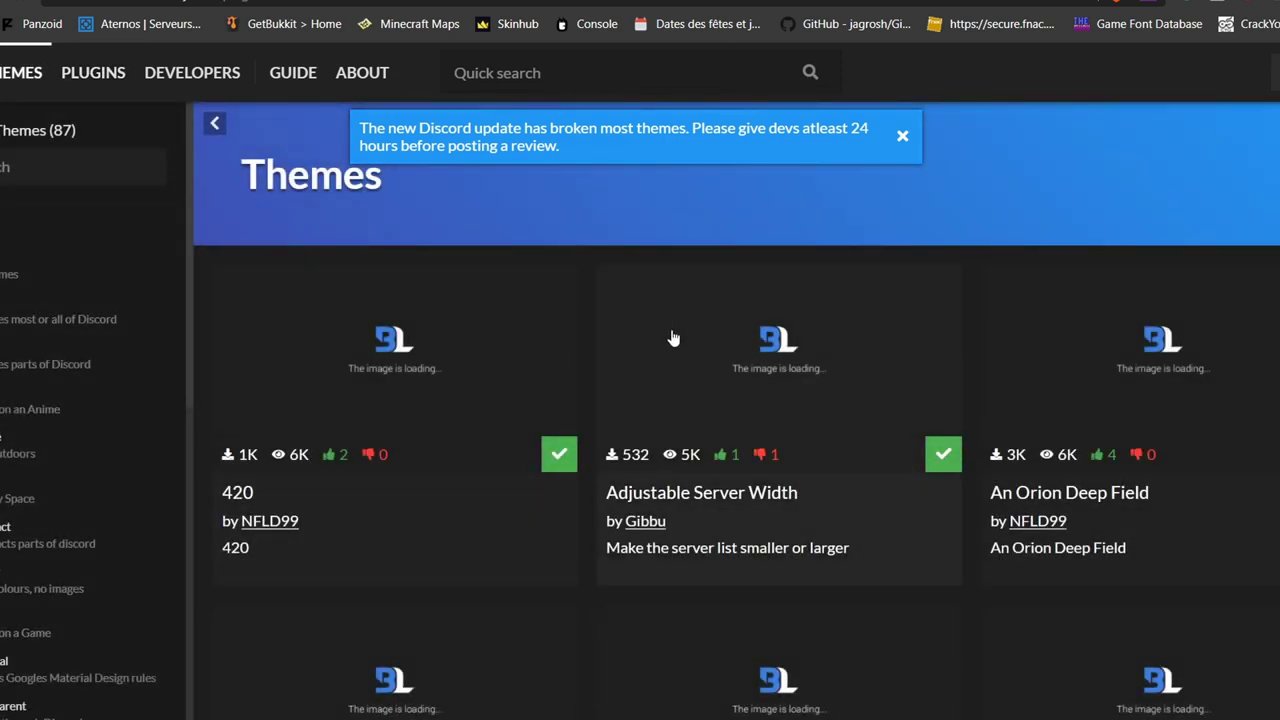
{"action": "scroll", "coordinate": [95, 280], "scroll_direction": "down", "scroll_amount": 5}
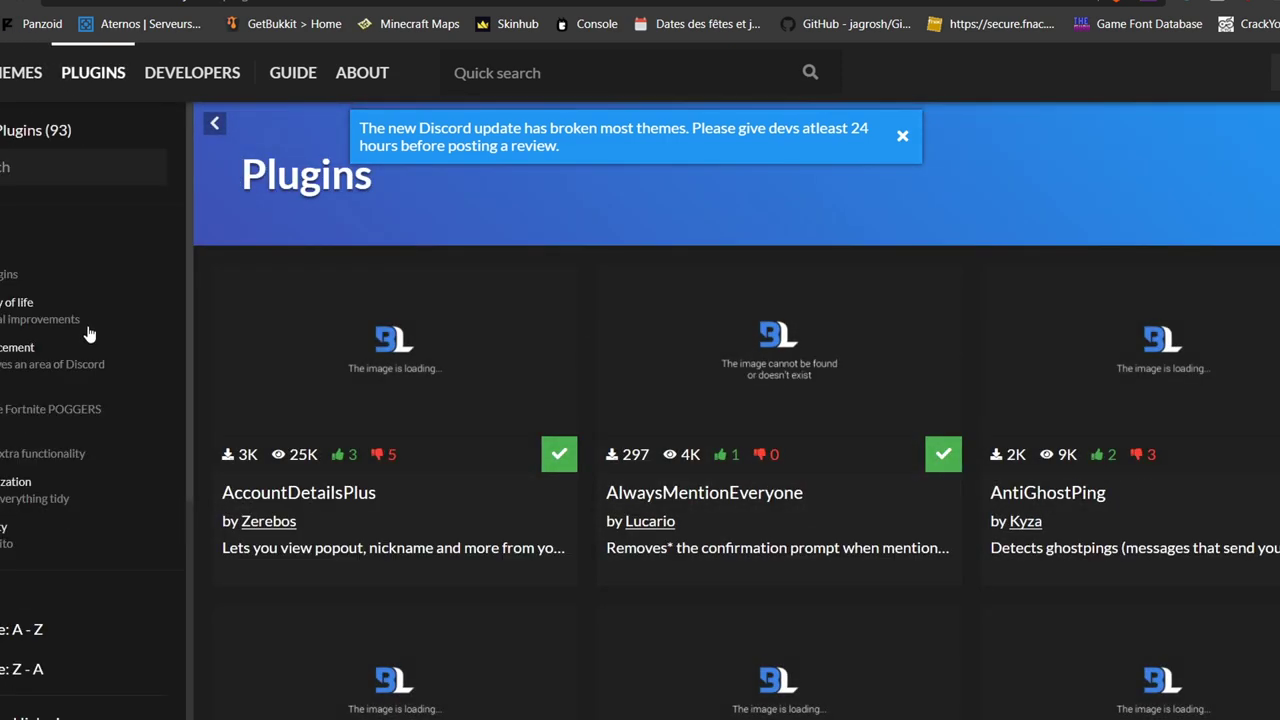
Step: Look through the BetterDiscordLibrary plugins catalogue, examining the plugin previews and descriptions down to Badges Everywhere
{"action": "scroll", "coordinate": [1157, 250], "scroll_direction": "down", "scroll_amount": 3}
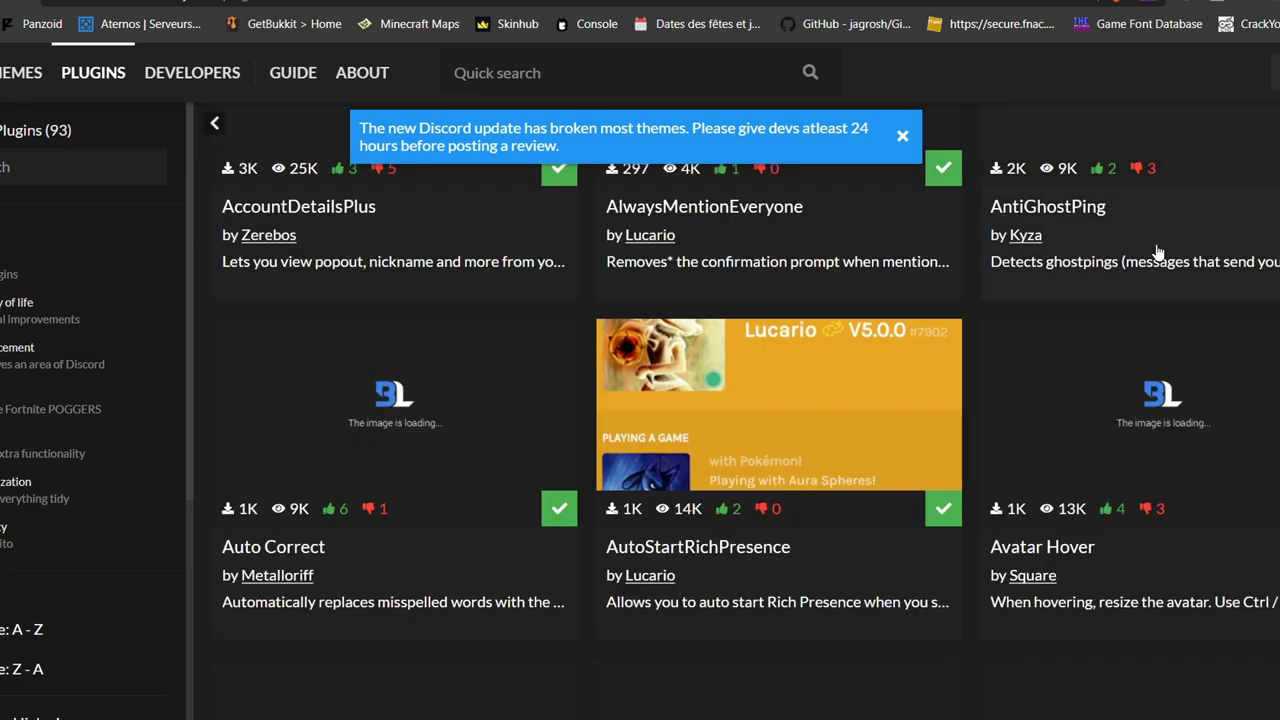
{"action": "scroll", "coordinate": [895, 420], "scroll_direction": "up", "scroll_amount": 3}
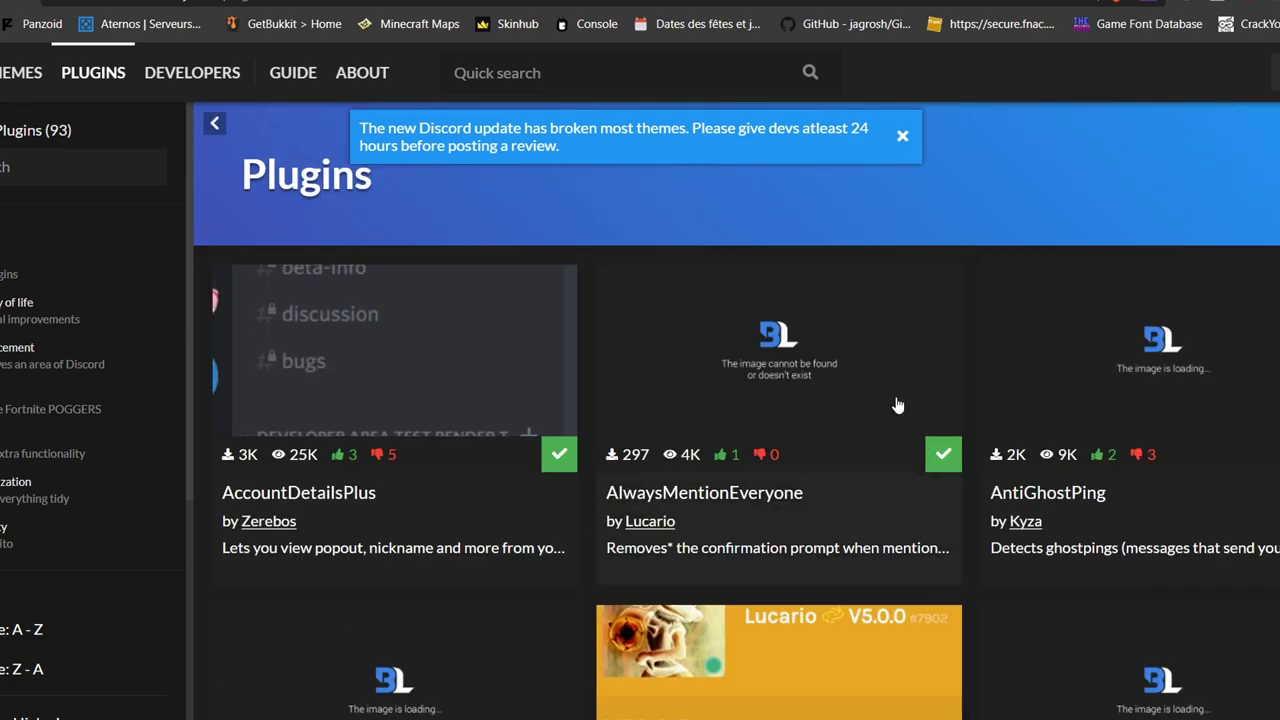
{"action": "scroll", "coordinate": [848, 357], "scroll_direction": "down", "scroll_amount": 6}
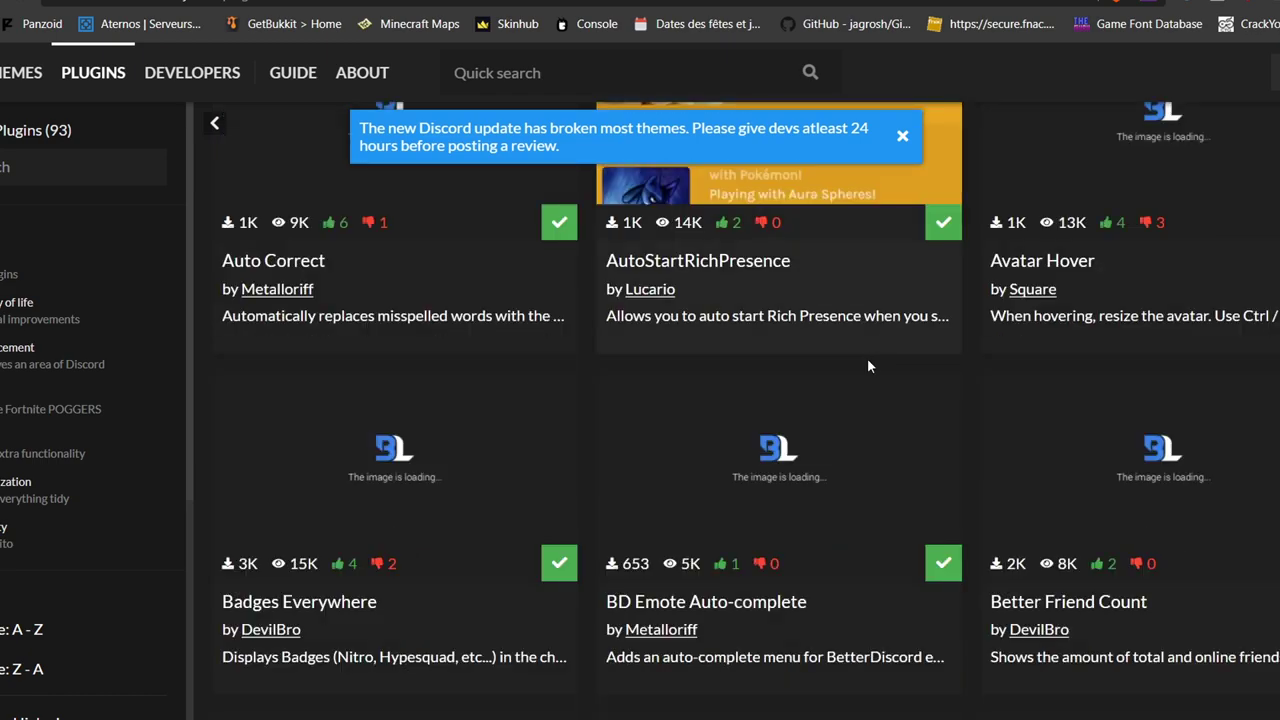
{"action": "scroll", "coordinate": [860, 395], "scroll_direction": "down", "scroll_amount": 5}
{"action": "scroll", "coordinate": [780, 390], "scroll_direction": "up", "scroll_amount": 10}
{"action": "scroll", "coordinate": [690, 388], "scroll_direction": "down", "scroll_amount": 4}
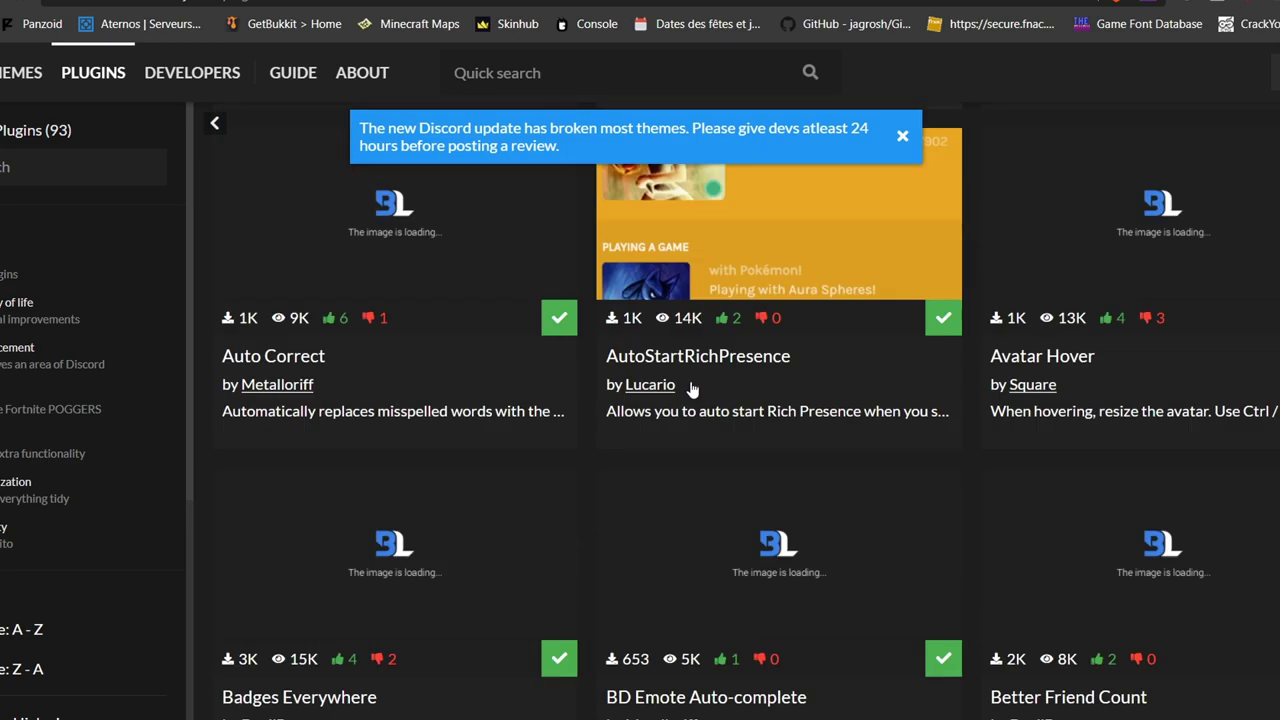
{"action": "scroll", "coordinate": [692, 388], "scroll_direction": "down", "scroll_amount": 15}
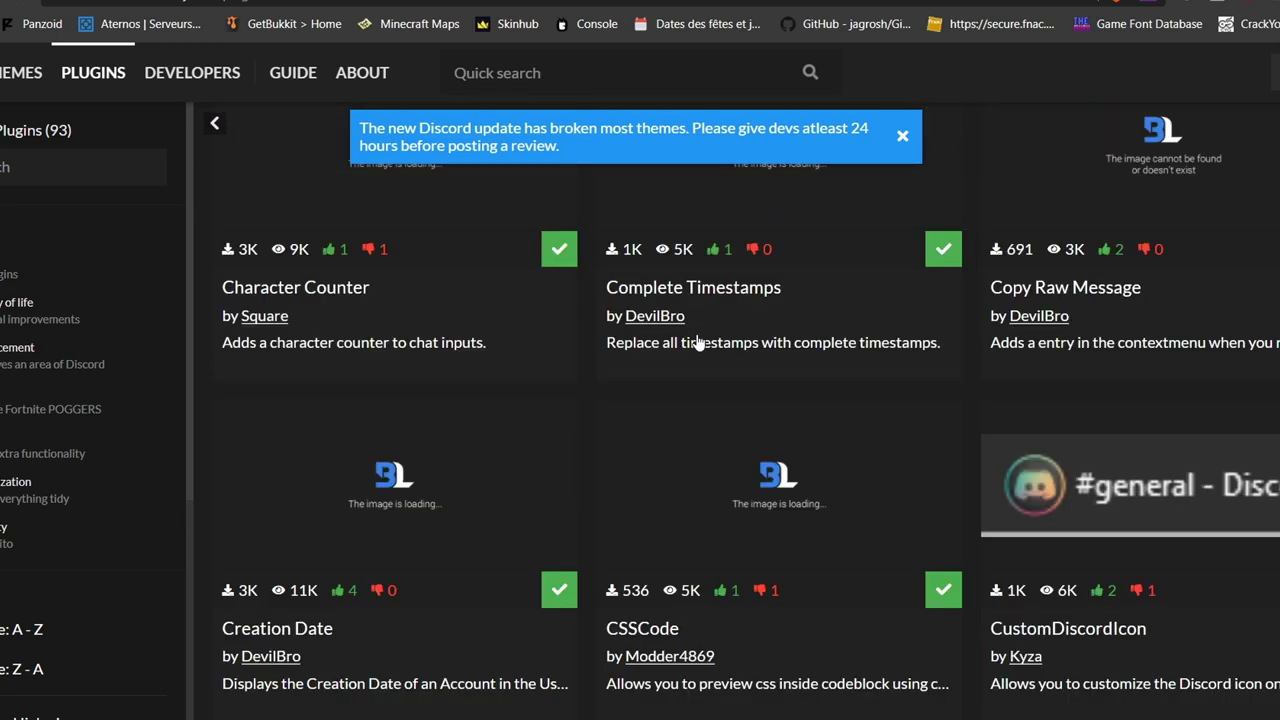
{"action": "scroll", "coordinate": [698, 343], "scroll_direction": "down", "scroll_amount": 7}
{"action": "scroll", "coordinate": [740, 350], "scroll_direction": "up", "scroll_amount": 20}
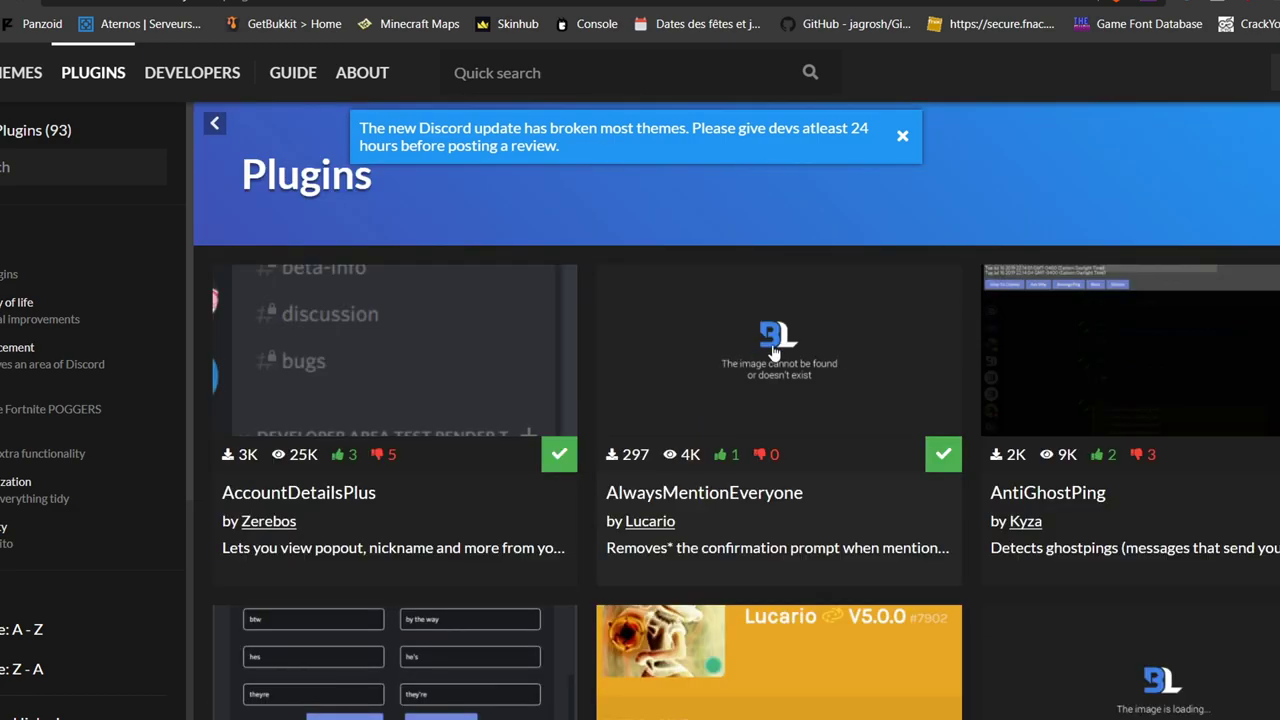
{"action": "scroll", "coordinate": [782, 393], "scroll_direction": "down", "scroll_amount": 5}
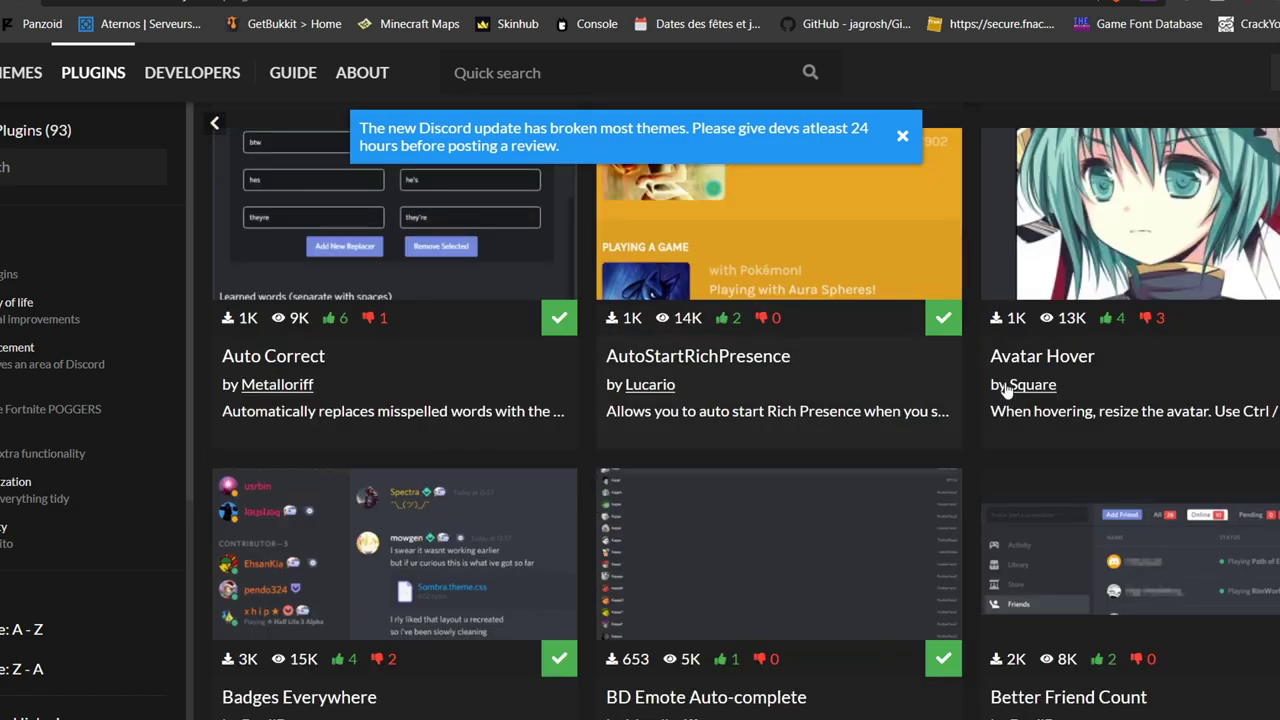
{"action": "scroll", "coordinate": [1005, 390], "scroll_direction": "down", "scroll_amount": 3}
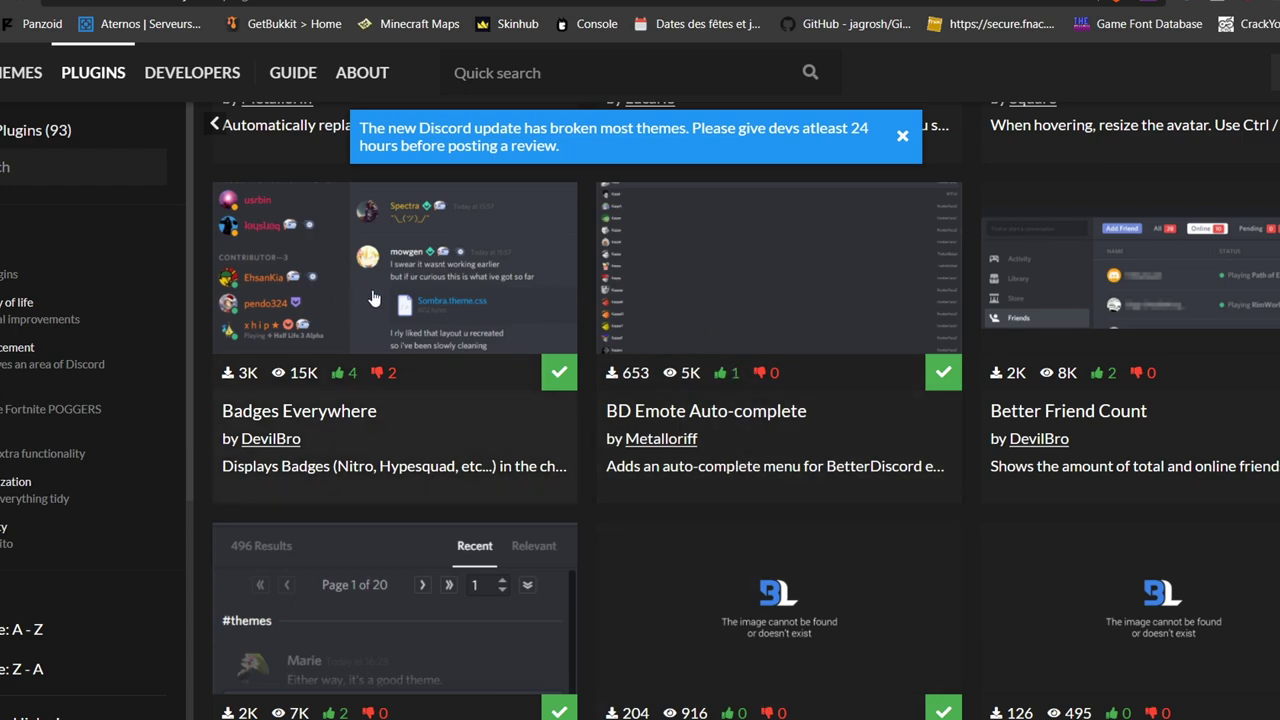
Step: View the Badges Everywhere plugin's page and return to the plugins catalogue
{"action": "left_click", "coordinate": [433, 300]}
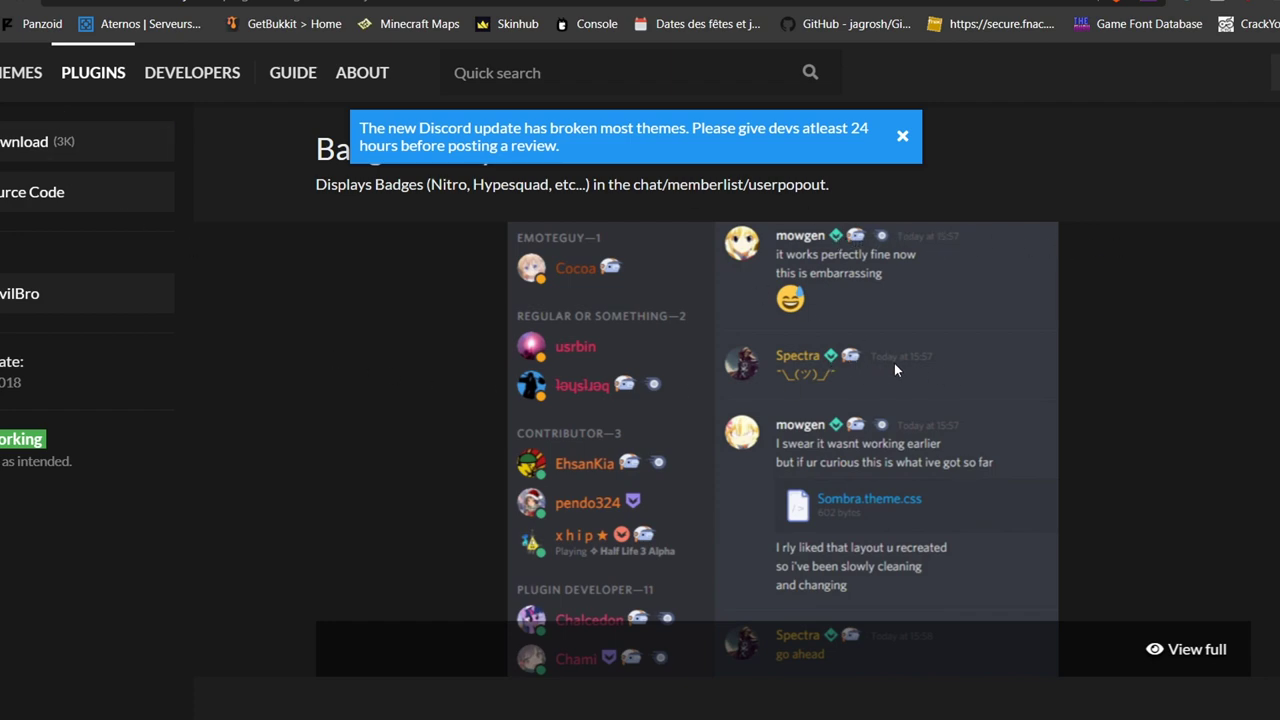
{"action": "key", "text": "alt+Left"}
{"action": "scroll", "coordinate": [589, 231], "scroll_direction": "down", "scroll_amount": 5}
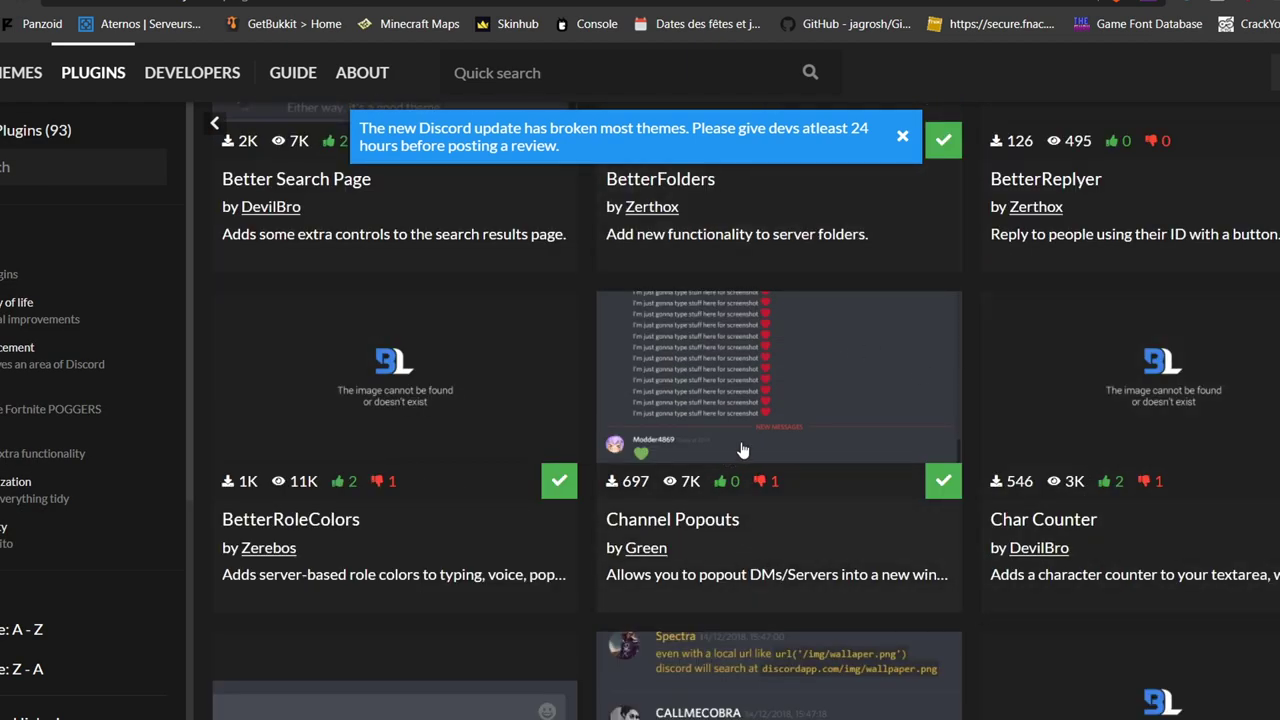
Step: Check the installed BandagedBD plugins in Discord and return to the BetterDiscordLibrary plugins catalogue in the browser
{"action": "scroll", "coordinate": [1159, 323], "scroll_direction": "down", "scroll_amount": 2}
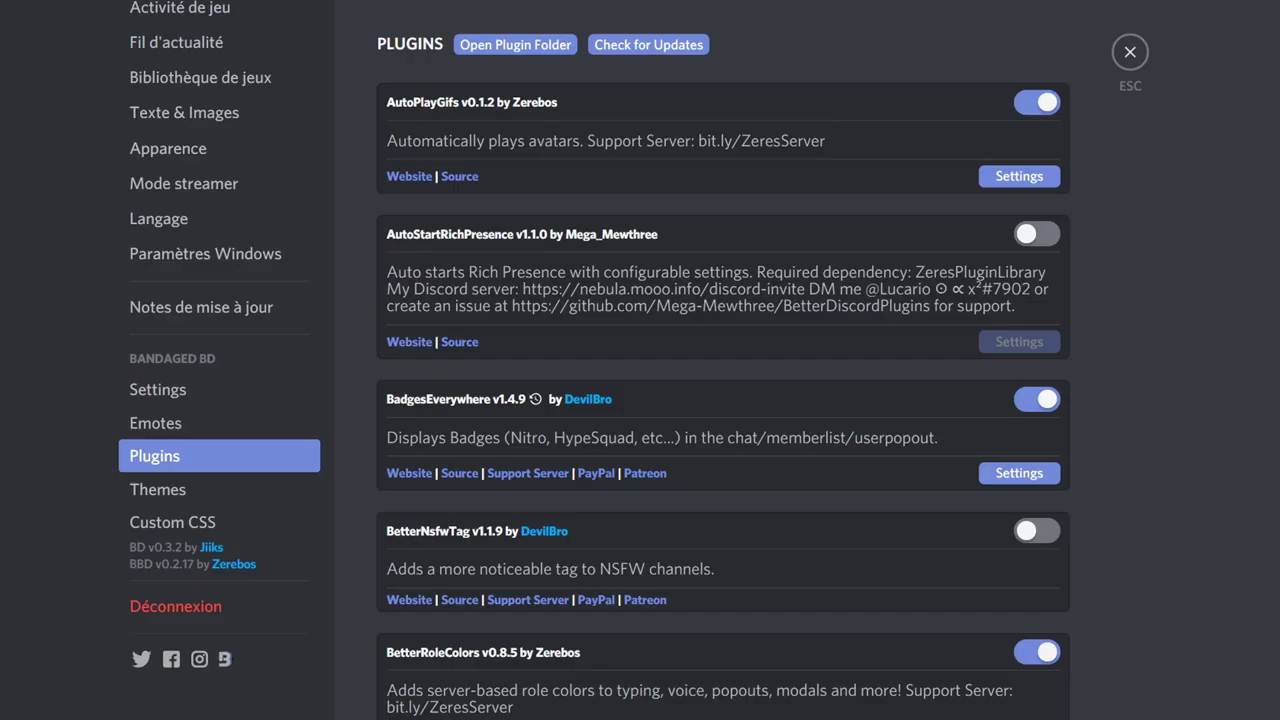
{"action": "left_click", "coordinate": [1144, 45]}
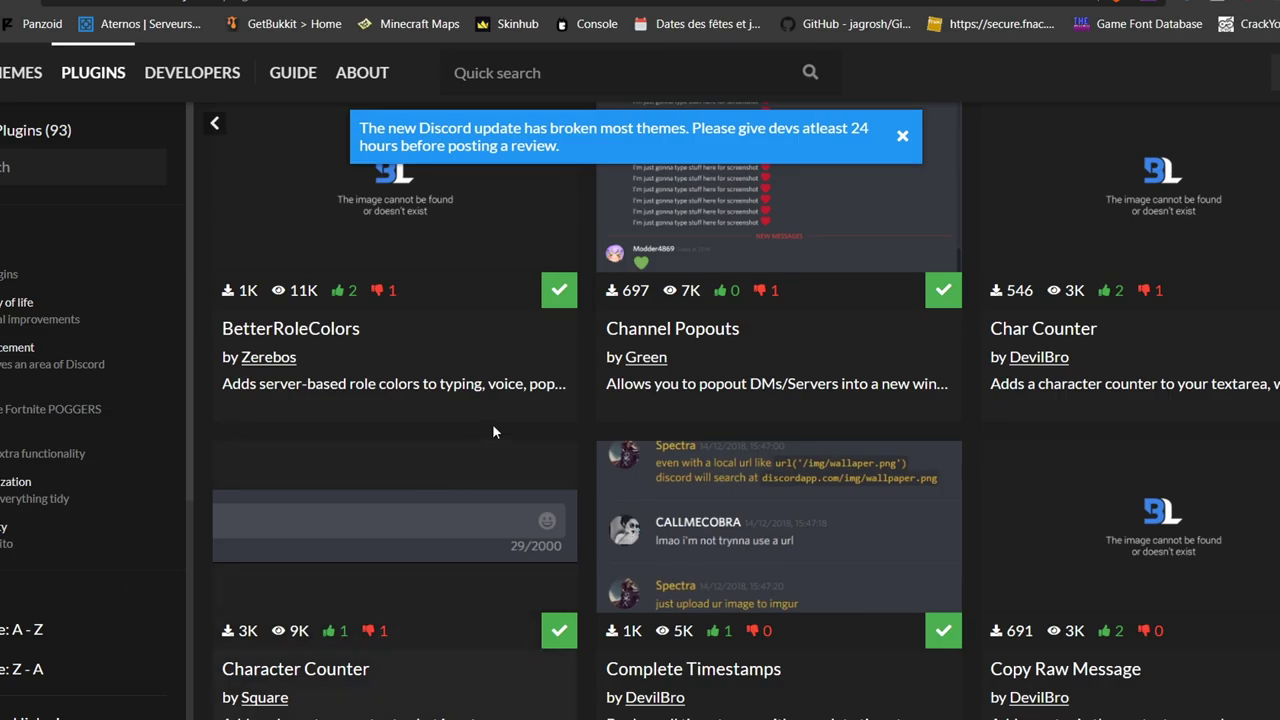
Step: Look through the BetterDiscordLibrary plugins catalogue, examining the plugin previews from BetterRoleColors down to Display Servers As Channels
{"action": "scroll", "coordinate": [493, 432], "scroll_direction": "down", "scroll_amount": 4}
{"action": "scroll", "coordinate": [477, 366], "scroll_direction": "up", "scroll_amount": 3}
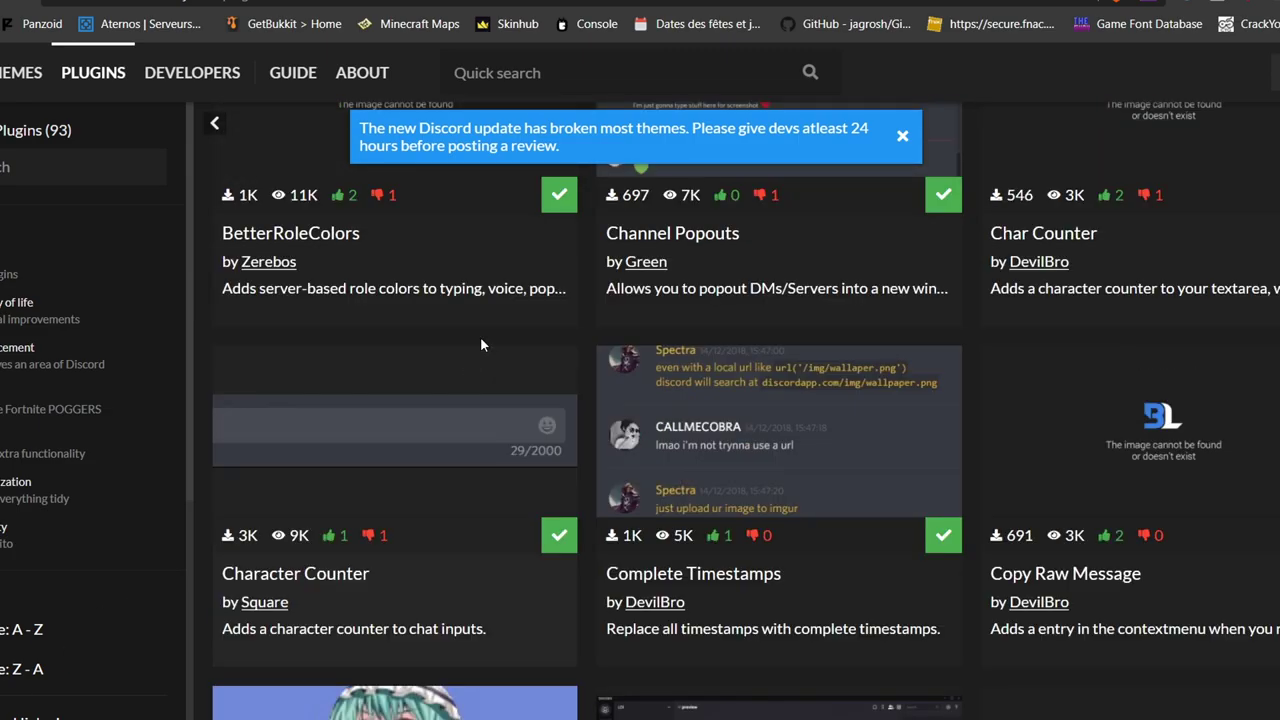
{"action": "scroll", "coordinate": [545, 382], "scroll_direction": "down", "scroll_amount": 1}
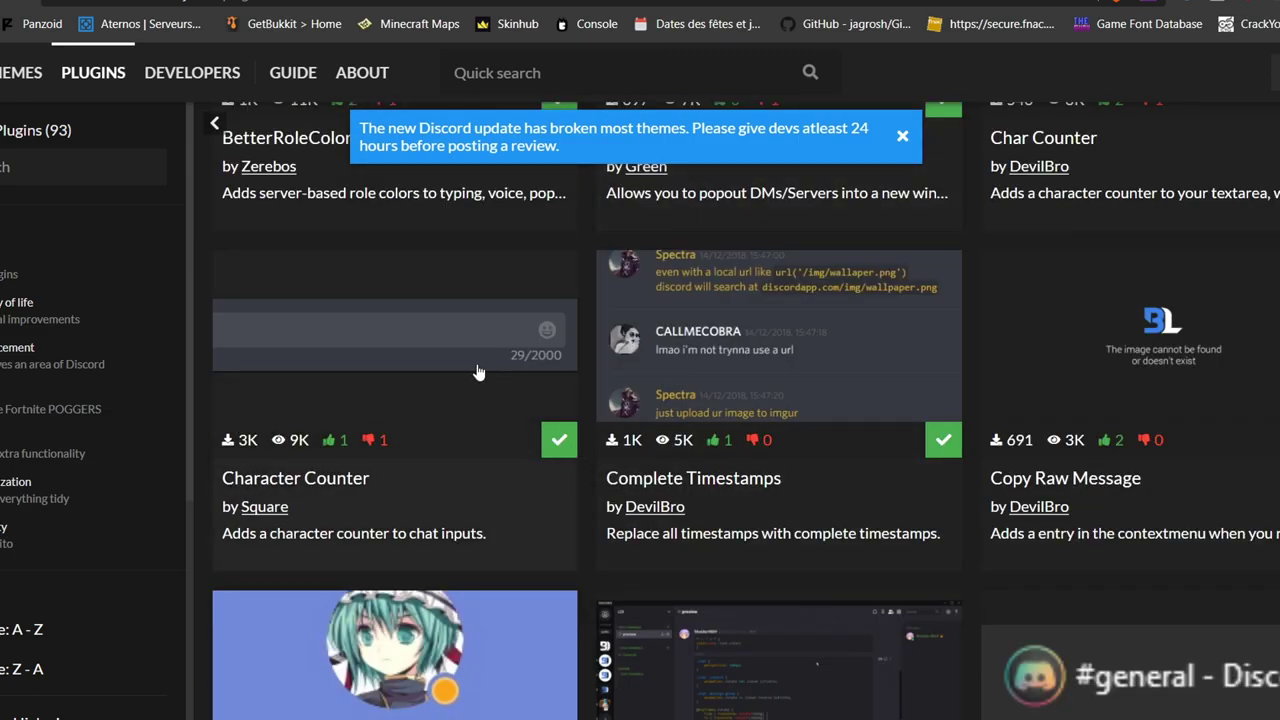
{"action": "scroll", "coordinate": [530, 366], "scroll_direction": "down", "scroll_amount": 1}
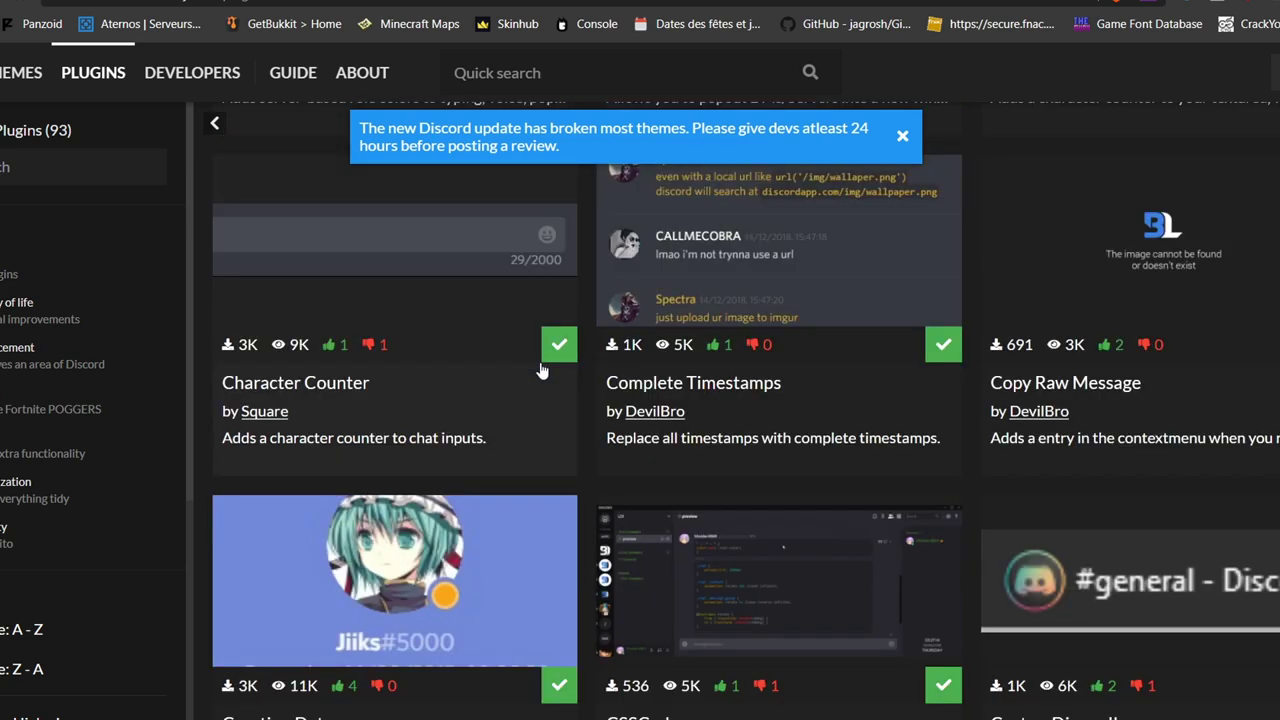
{"action": "scroll", "coordinate": [530, 360], "scroll_direction": "down", "scroll_amount": 1}
{"action": "scroll", "coordinate": [450, 350], "scroll_direction": "up", "scroll_amount": 3}
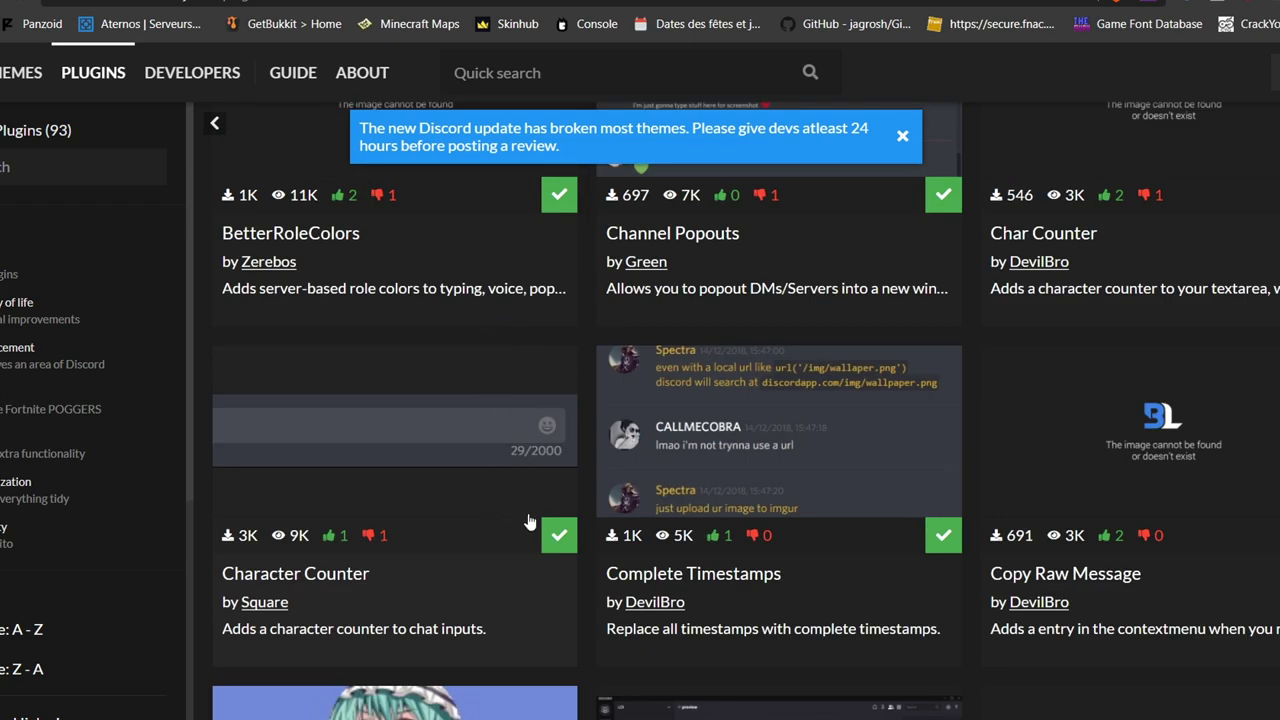
{"action": "scroll", "coordinate": [430, 470], "scroll_direction": "down", "scroll_amount": 6}
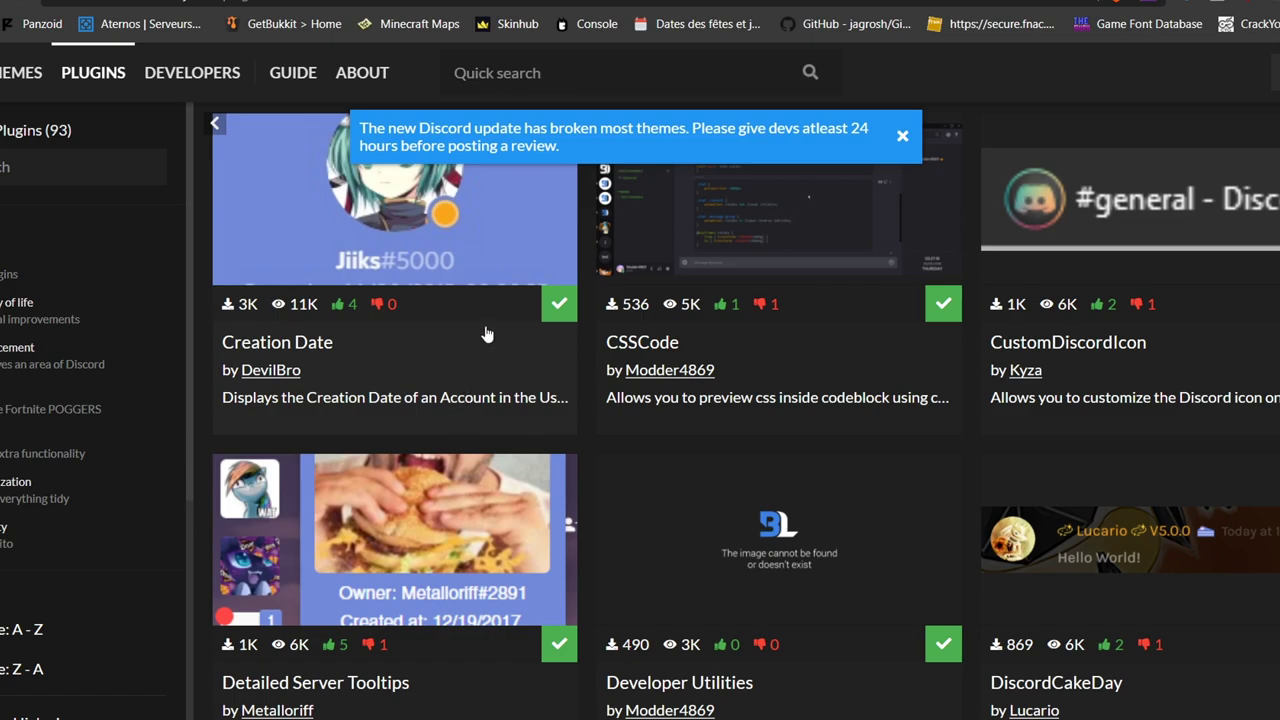
{"action": "scroll", "coordinate": [486, 334], "scroll_direction": "up", "scroll_amount": 1}
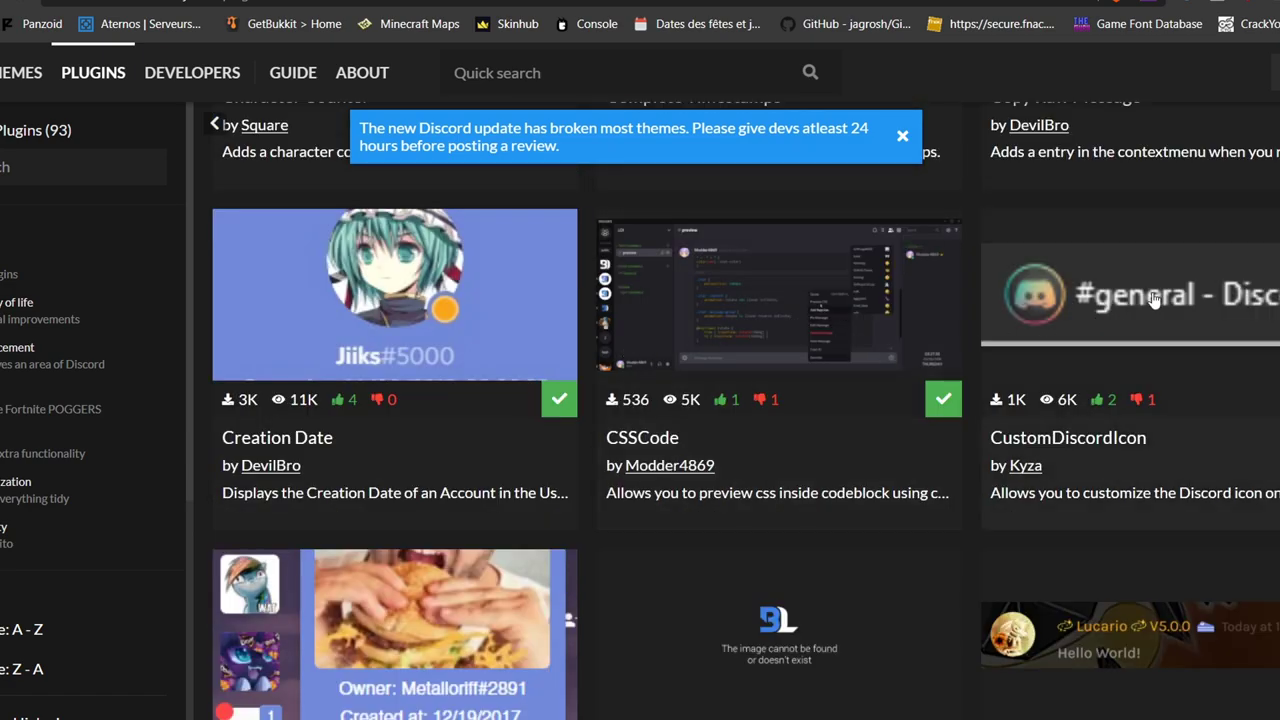
{"action": "scroll", "coordinate": [1155, 300], "scroll_direction": "down", "scroll_amount": 8}
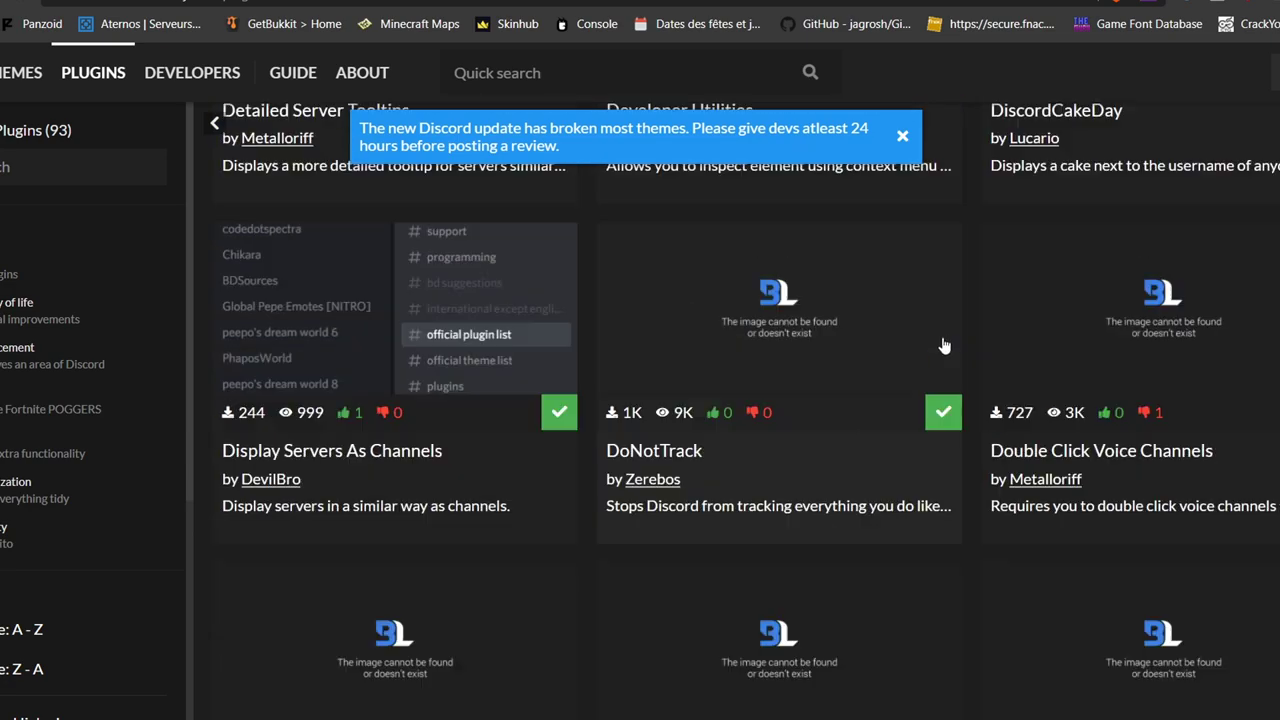
Step: Examine DiscordCakeDay and the further plugins in the BetterDiscordLibrary catalogue down to Joined At Date and Last Message Date
{"action": "scroll", "coordinate": [943, 345], "scroll_direction": "up", "scroll_amount": 4}
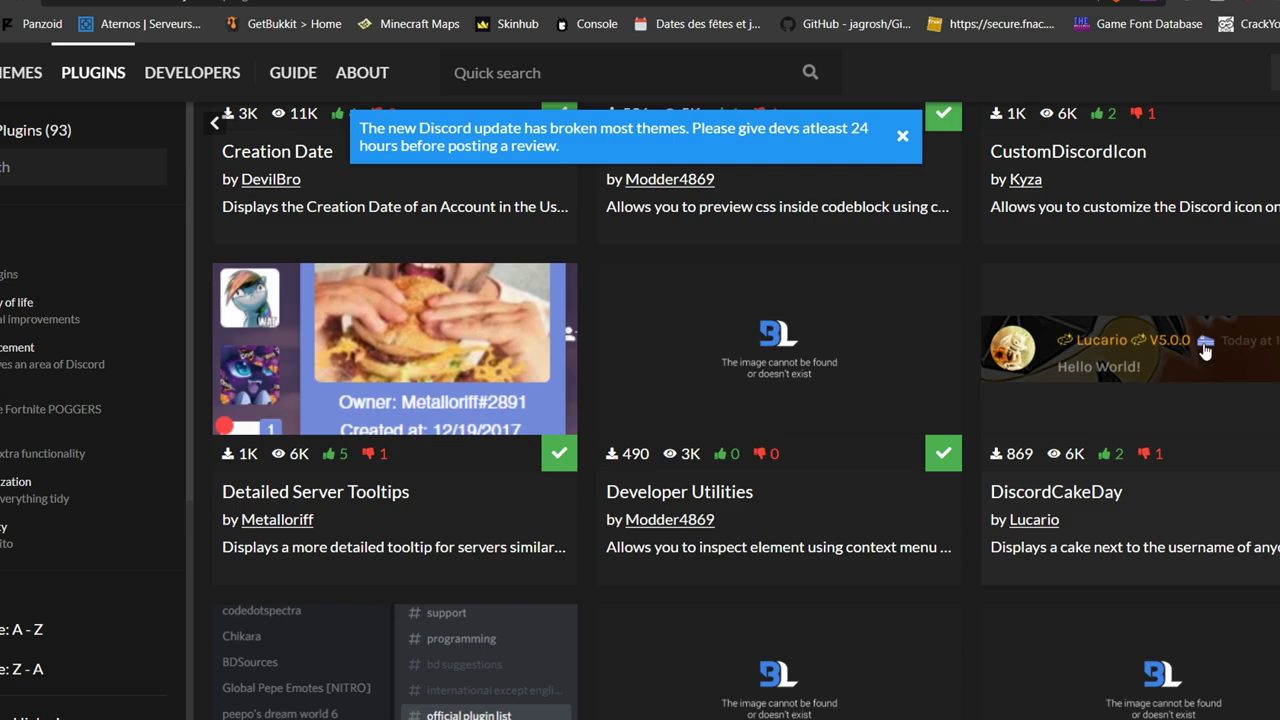
{"action": "scroll", "coordinate": [1206, 348], "scroll_direction": "down", "scroll_amount": 3}
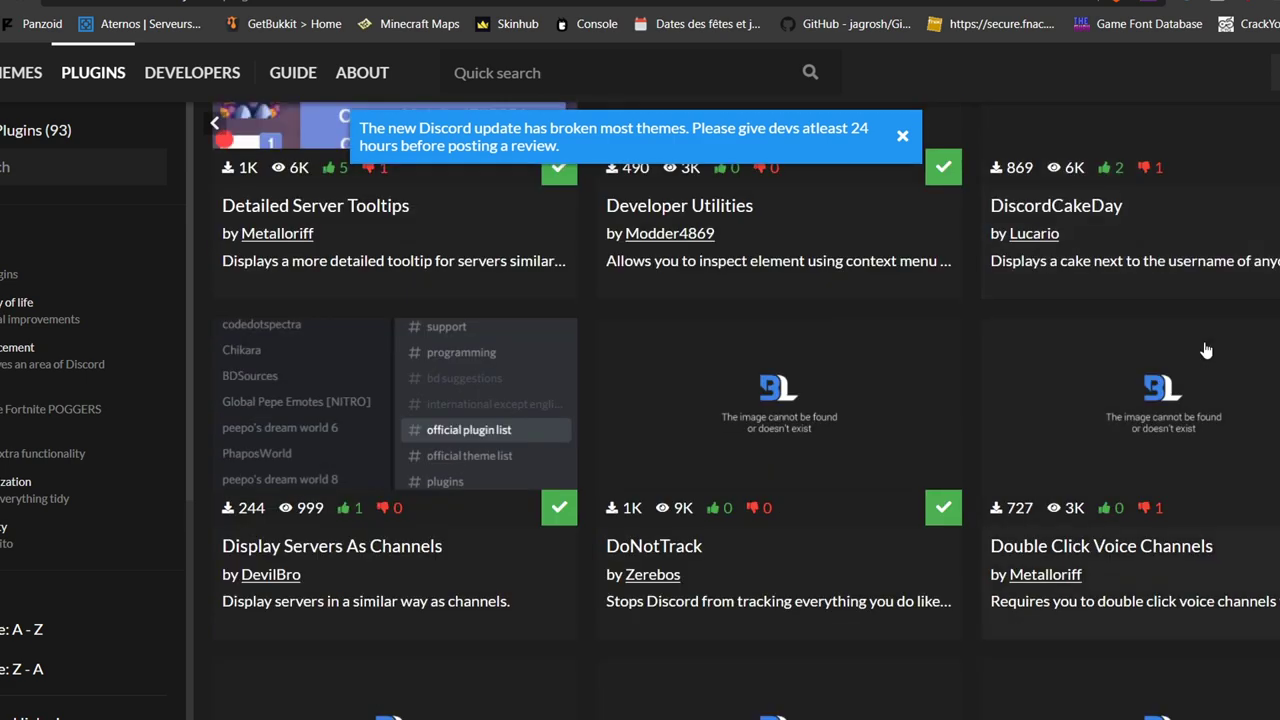
{"action": "scroll", "coordinate": [653, 335], "scroll_direction": "down", "scroll_amount": 1}
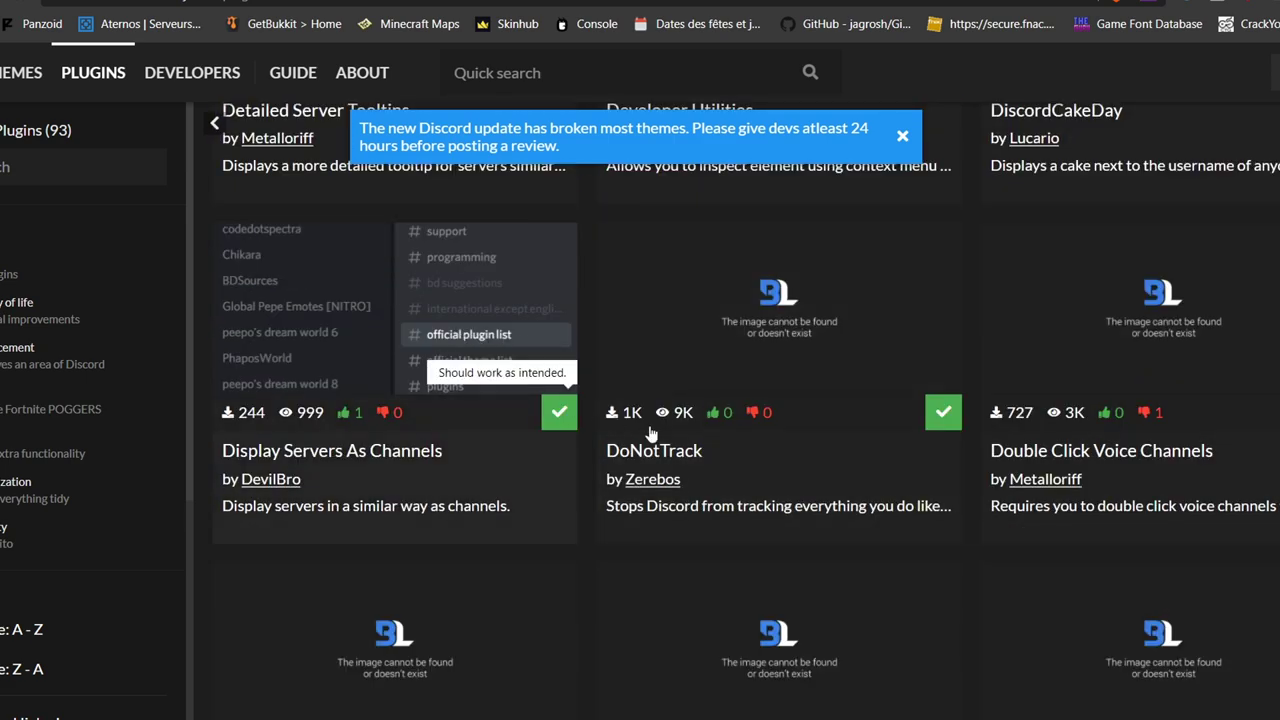
{"action": "scroll", "coordinate": [650, 432], "scroll_direction": "down", "scroll_amount": 8}
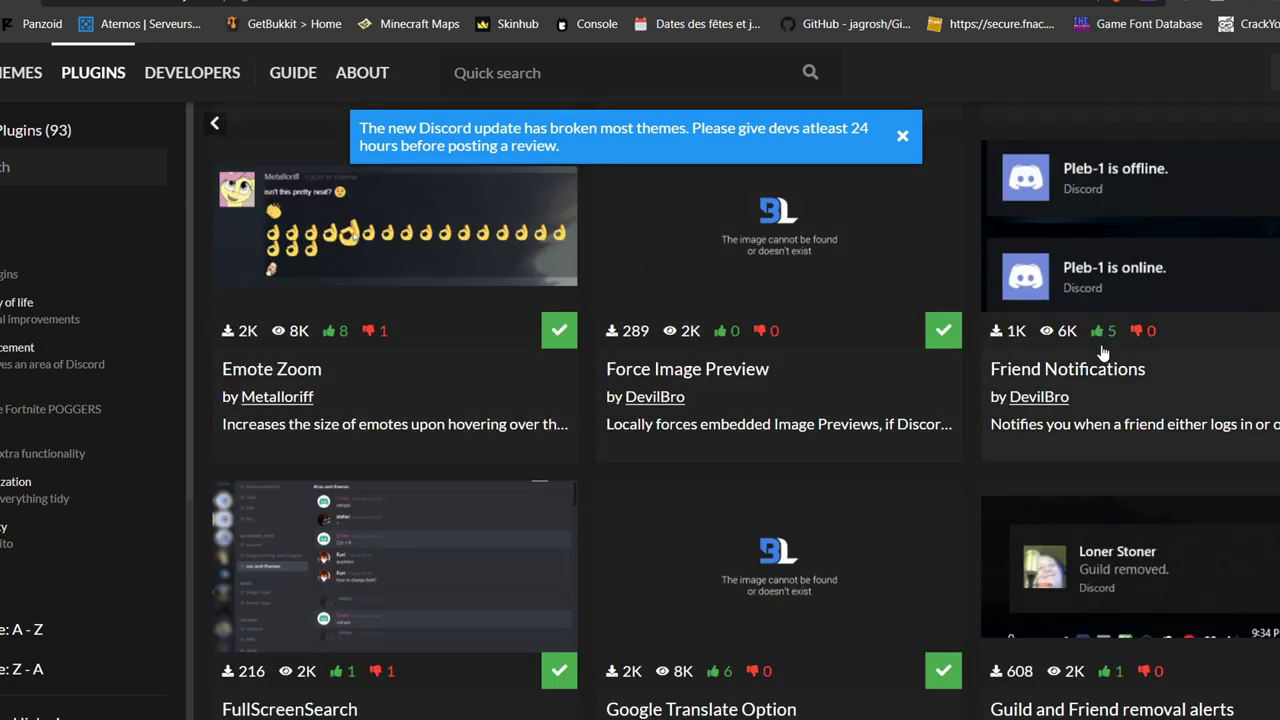
{"action": "scroll", "coordinate": [1095, 372], "scroll_direction": "down", "scroll_amount": 4}
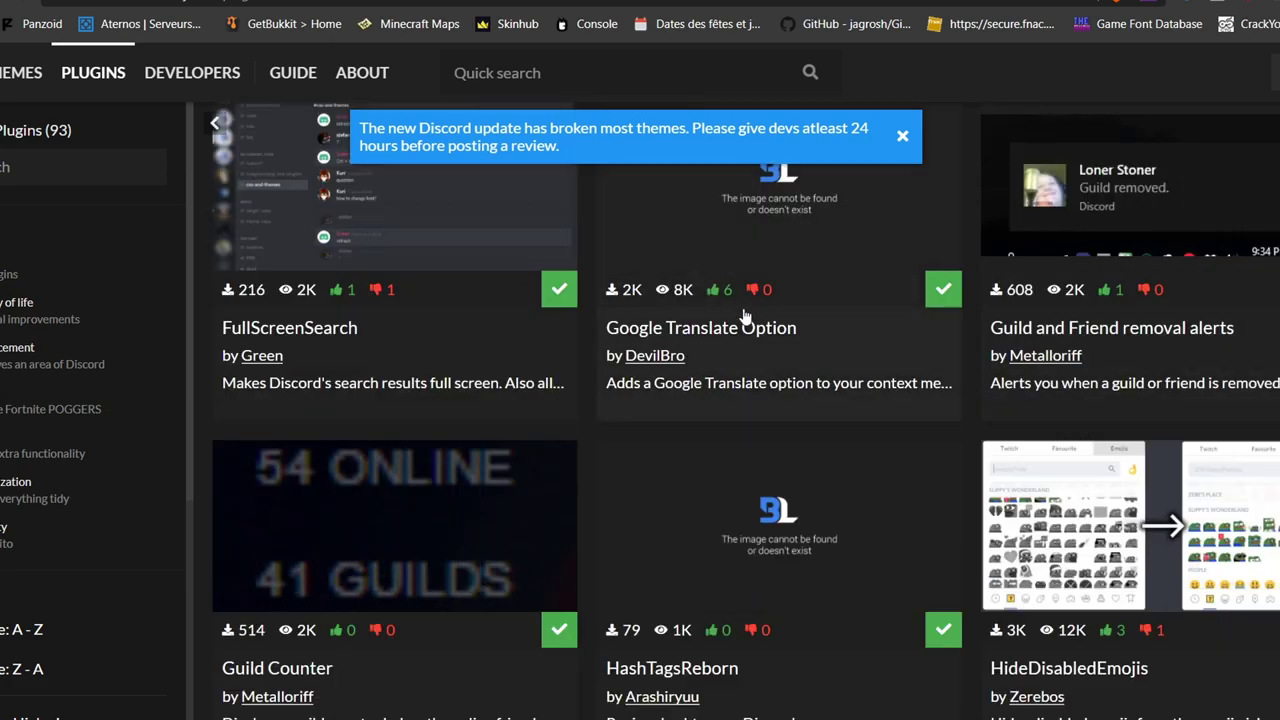
{"action": "scroll", "coordinate": [611, 318], "scroll_direction": "down", "scroll_amount": 4}
{"action": "scroll", "coordinate": [611, 309], "scroll_direction": "down", "scroll_amount": 6}
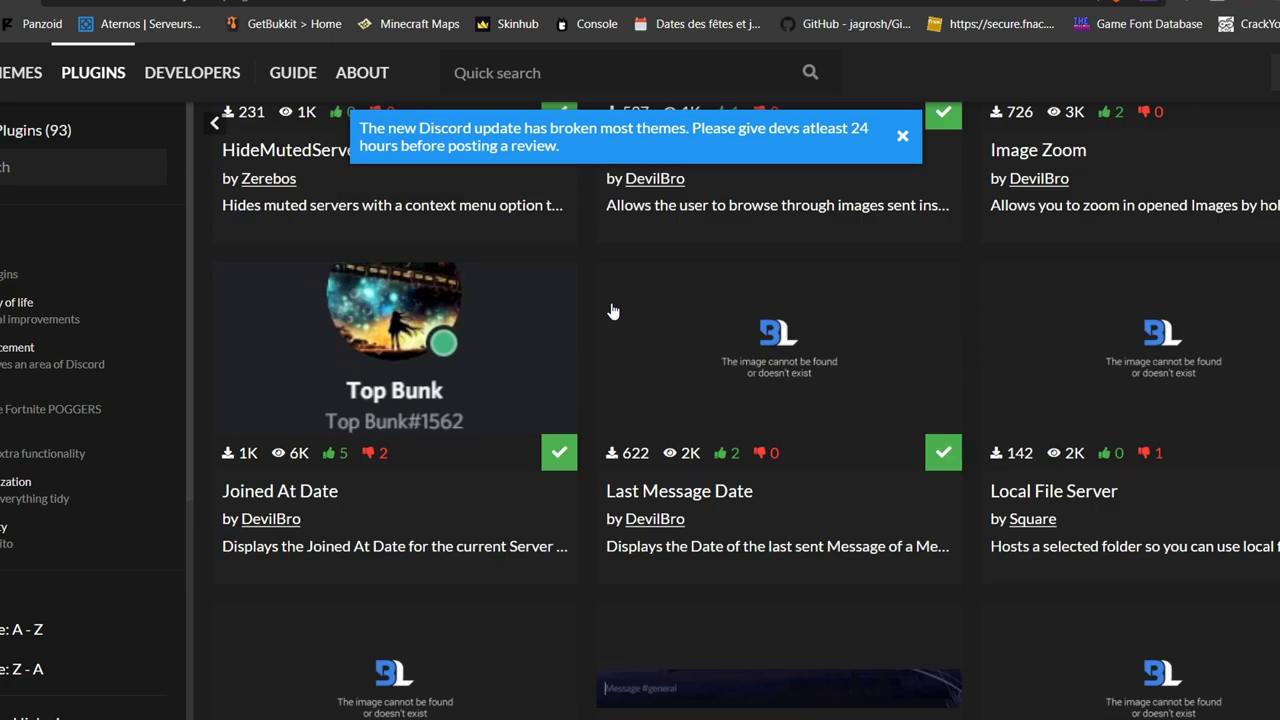
{"action": "scroll", "coordinate": [625, 302], "scroll_direction": "up", "scroll_amount": 20}
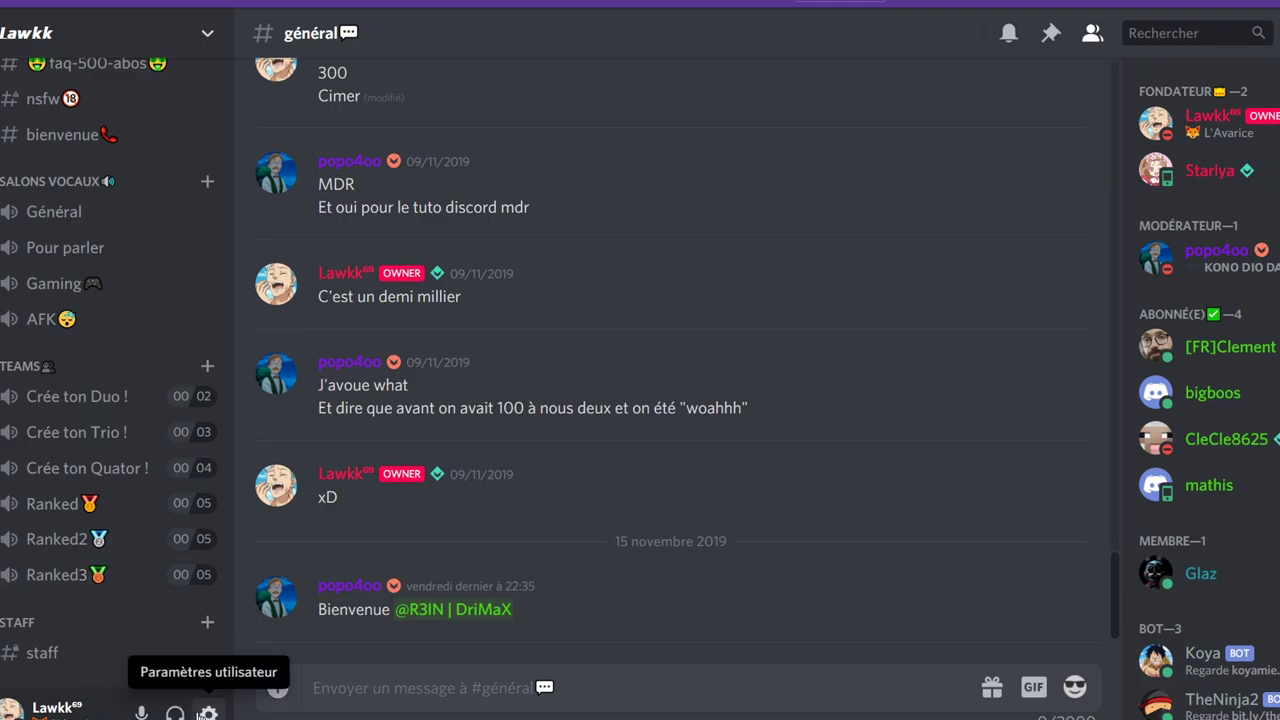
Step: Switch to Discord and open the BandagedBD plugins list in the user settings
{"action": "left_click", "coordinate": [177, 708]}
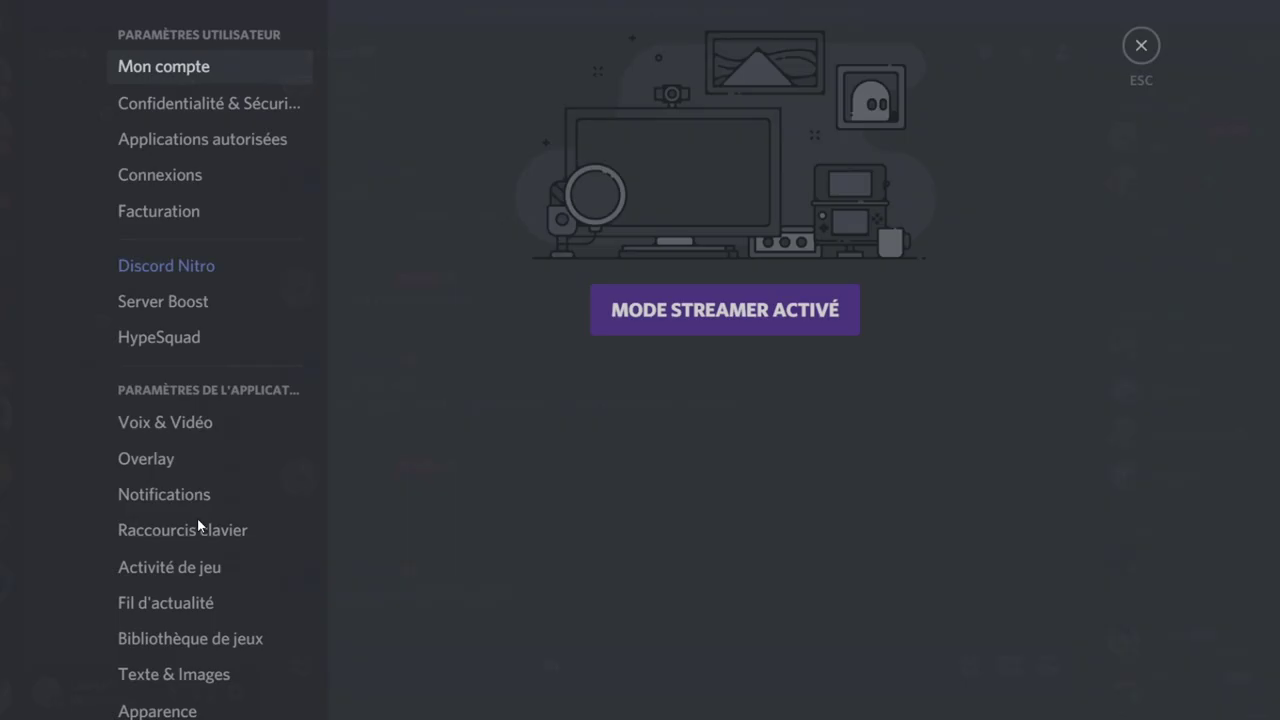
{"action": "scroll", "coordinate": [222, 361], "scroll_direction": "down", "scroll_amount": 5}
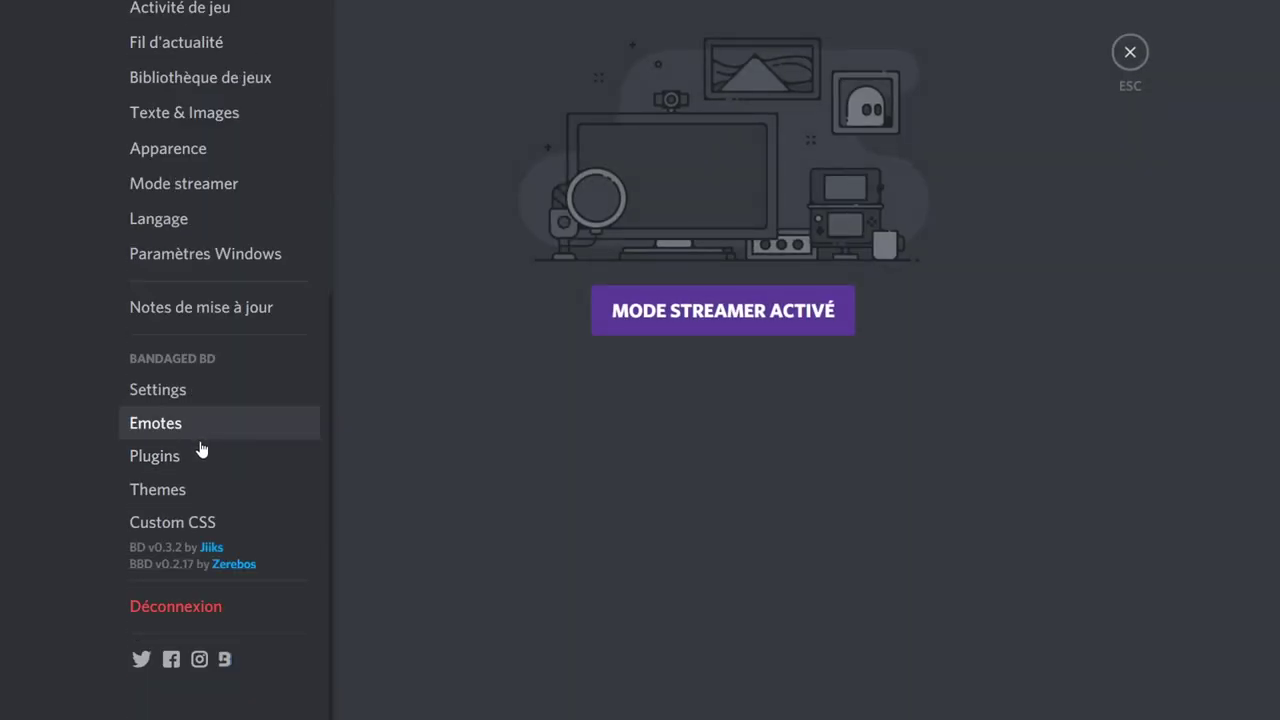
{"action": "left_click", "coordinate": [199, 452]}
{"action": "scroll", "coordinate": [722, 360], "scroll_direction": "down", "scroll_amount": 10}
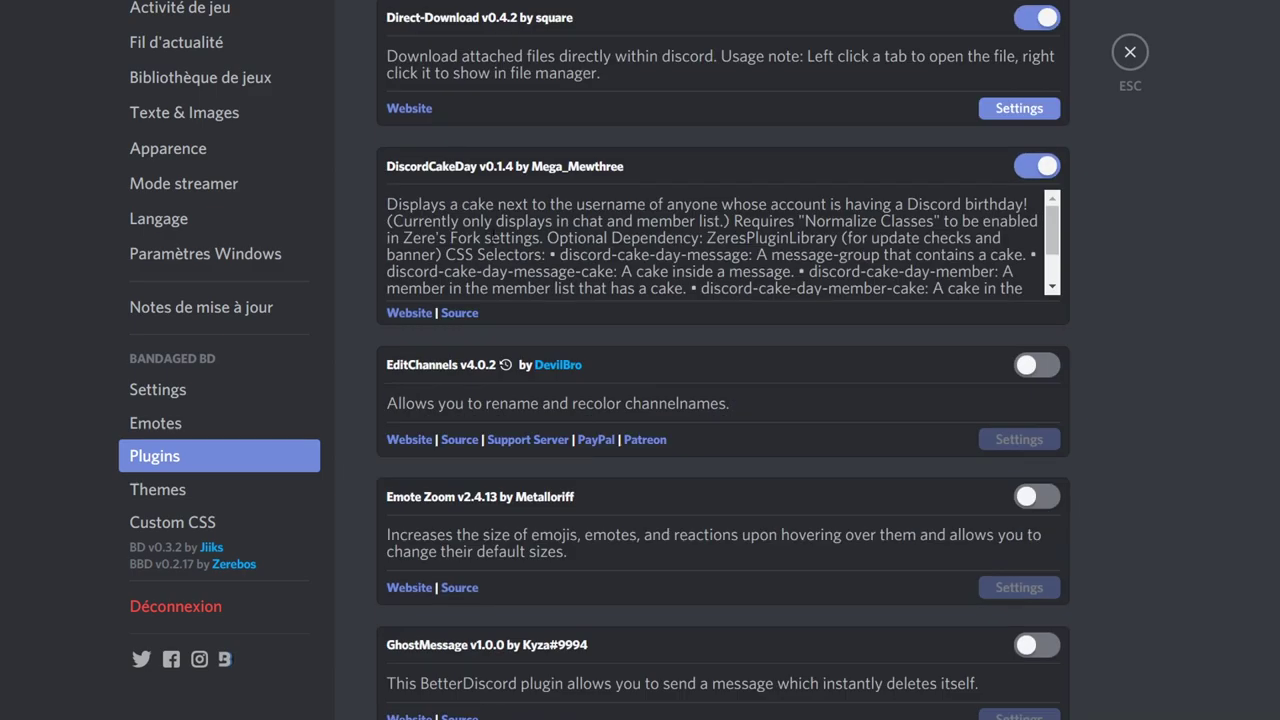
Step: Look through the installed BandagedBD plugins down to ZeresPluginLibrary and back to NotificationSounds, examining their descriptions and which are enabled
{"action": "scroll", "coordinate": [496, 224], "scroll_direction": "down", "scroll_amount": 13}
{"action": "scroll", "coordinate": [507, 236], "scroll_direction": "up", "scroll_amount": 8}
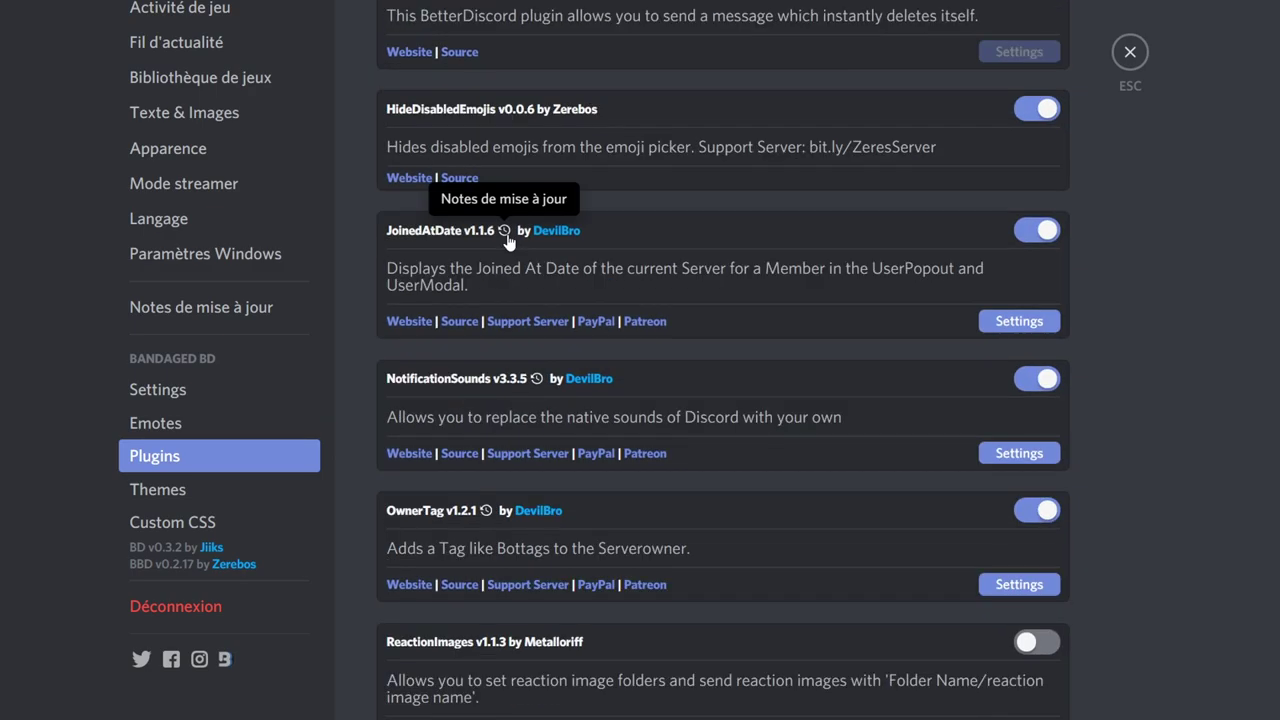
{"action": "scroll", "coordinate": [507, 240], "scroll_direction": "up", "scroll_amount": 12}
{"action": "scroll", "coordinate": [698, 289], "scroll_direction": "down", "scroll_amount": 3}
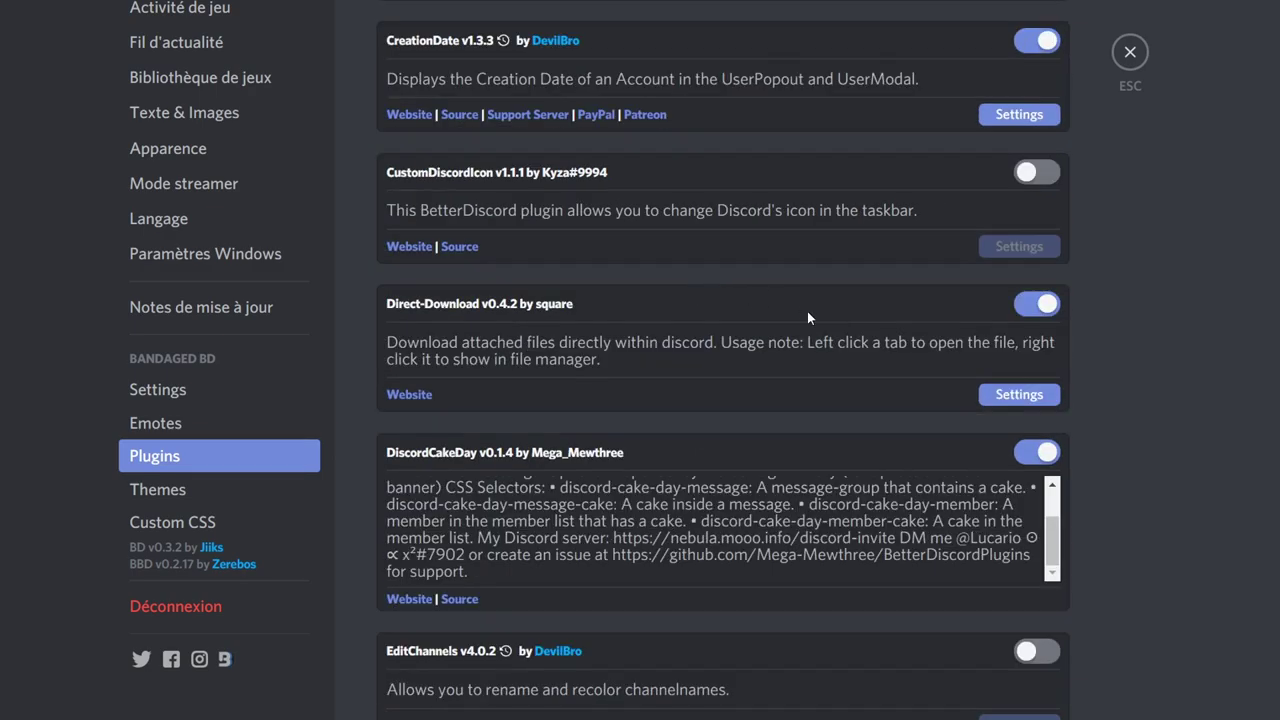
{"action": "scroll", "coordinate": [759, 223], "scroll_direction": "down", "scroll_amount": 15}
{"action": "scroll", "coordinate": [754, 217], "scroll_direction": "up", "scroll_amount": 1}
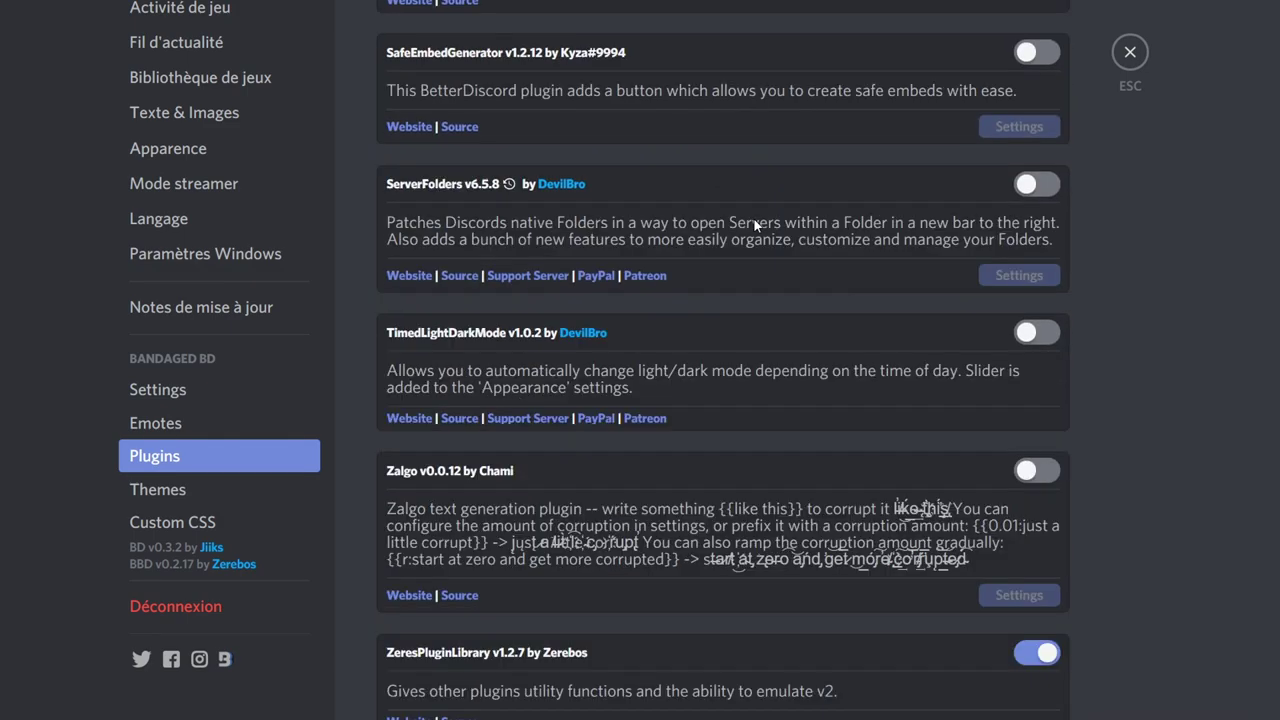
{"action": "scroll", "coordinate": [760, 222], "scroll_direction": "up", "scroll_amount": 2}
{"action": "scroll", "coordinate": [533, 248], "scroll_direction": "up", "scroll_amount": 6}
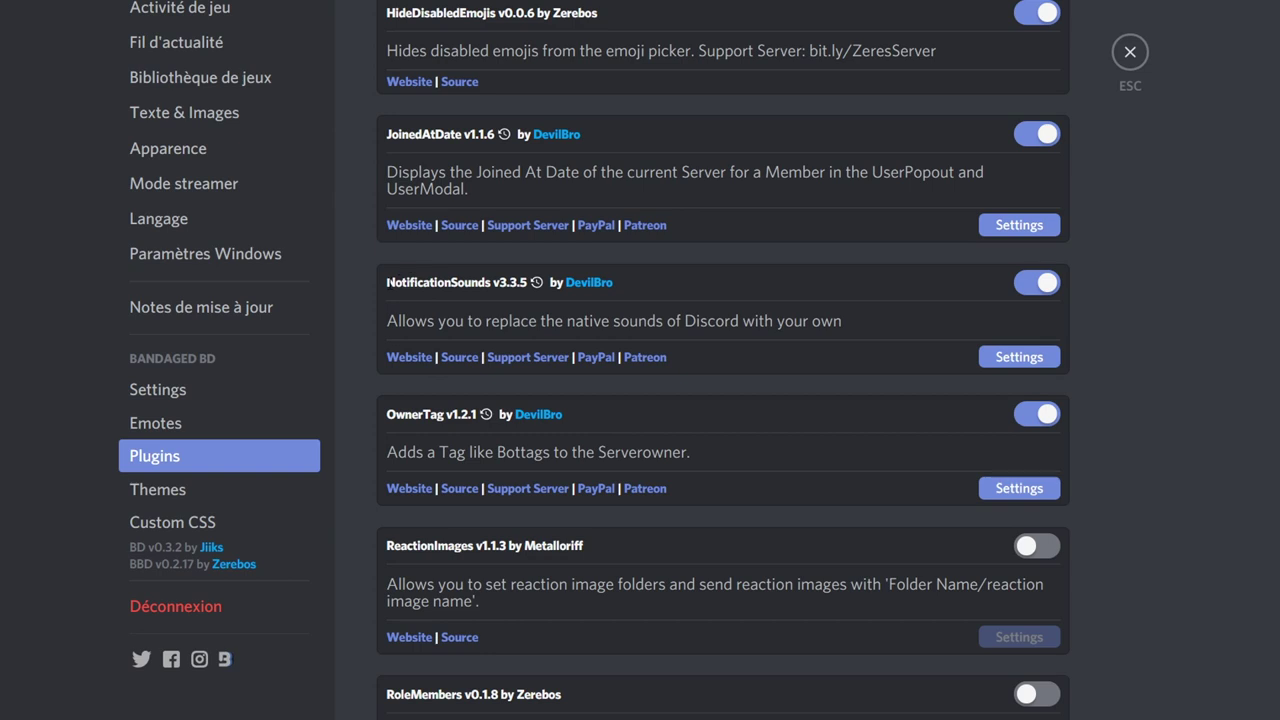
{"action": "left_click_drag", "start_coordinate": [590, 283], "coordinate": [550, 264]}
{"action": "left_click", "coordinate": [471, 293]}
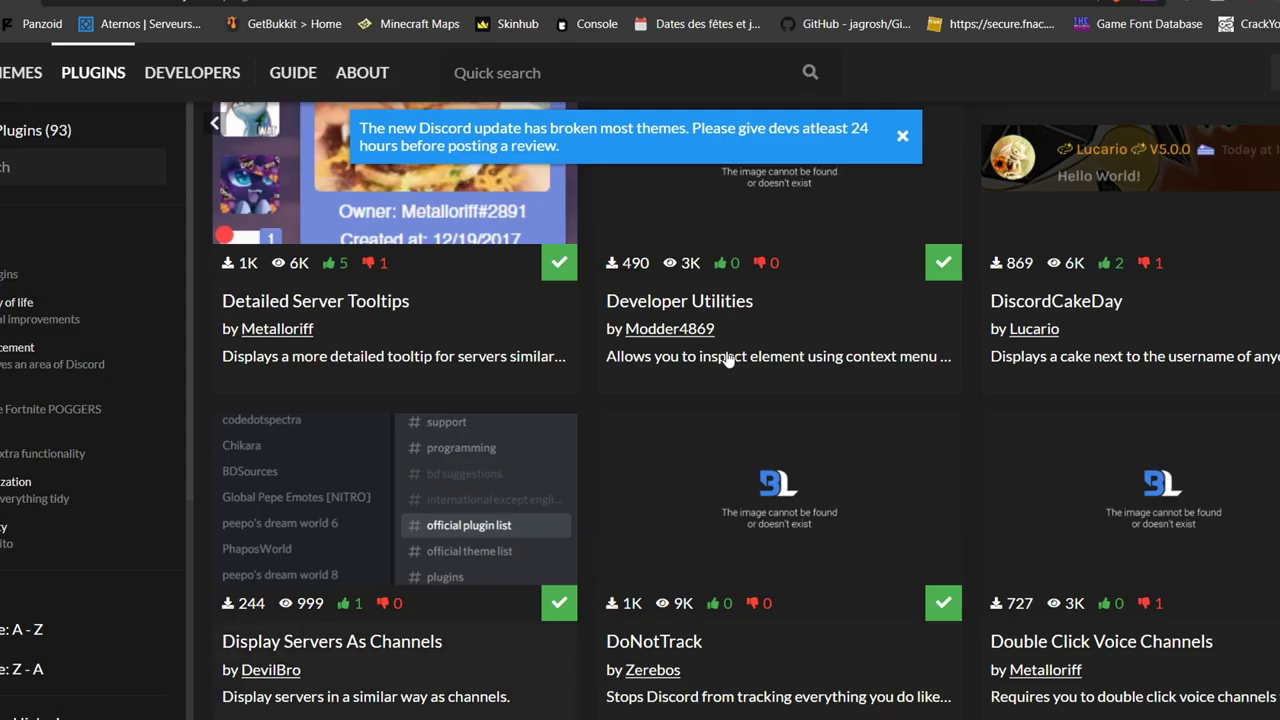
Step: Search Google in the browser for "notifications sounds discord" and open the Notification Sounds GitHub result
{"action": "scroll", "coordinate": [730, 360], "scroll_direction": "down", "scroll_amount": 10}
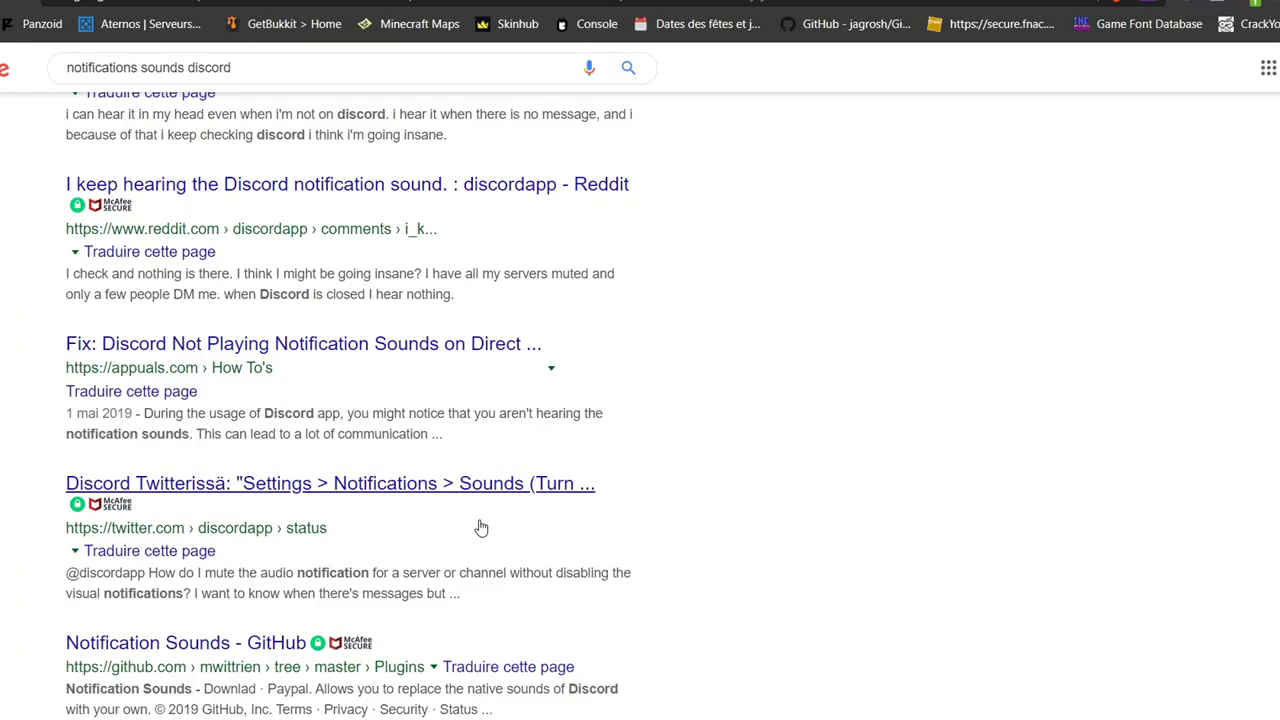
{"action": "scroll", "coordinate": [481, 527], "scroll_direction": "up", "scroll_amount": 5}
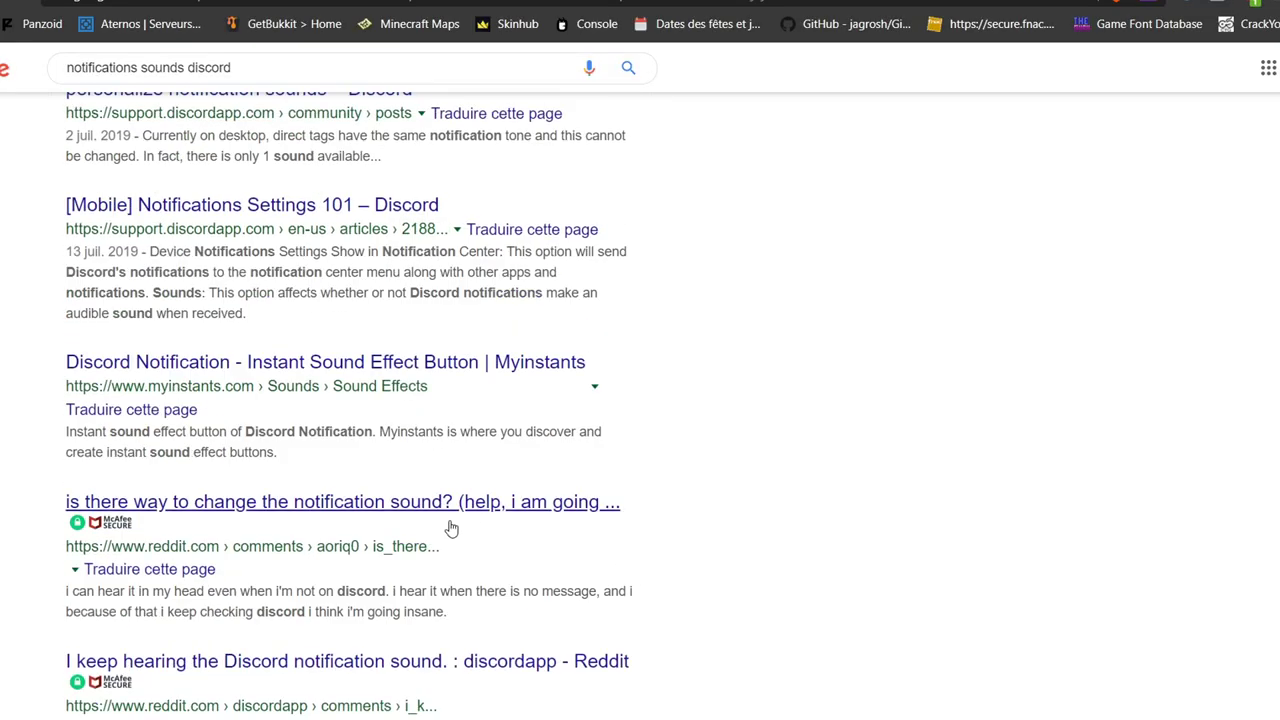
{"action": "scroll", "coordinate": [481, 527], "scroll_direction": "down", "scroll_amount": 6}
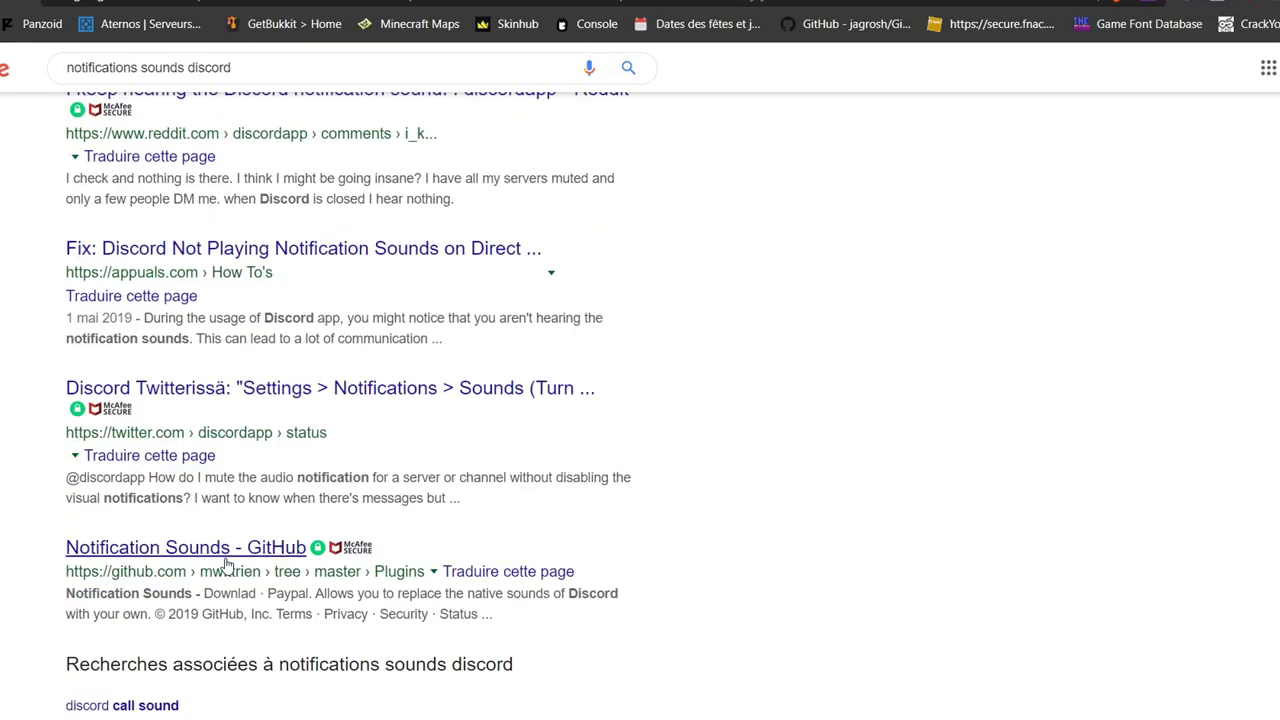
{"action": "left_click", "coordinate": [226, 562]}
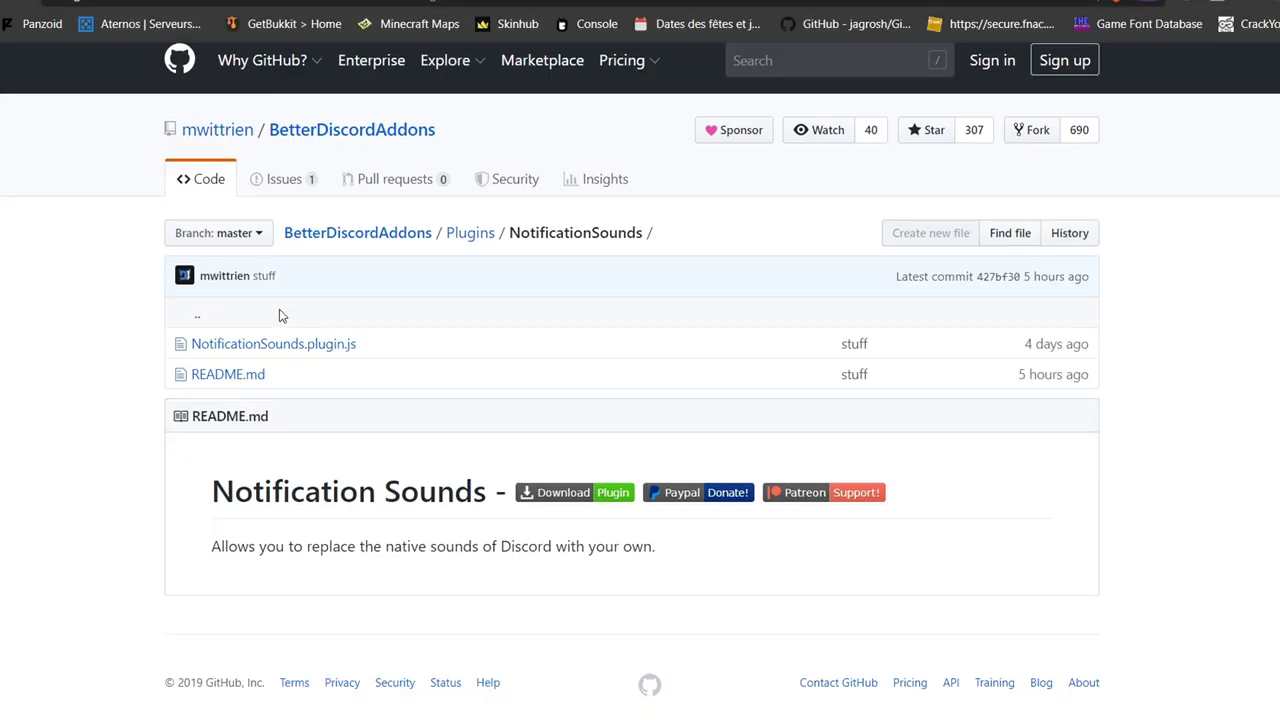
Step: Open NotificationSounds.plugin.js in the BetterDiscordAddons repository and display its raw code
{"action": "left_click", "coordinate": [307, 344]}
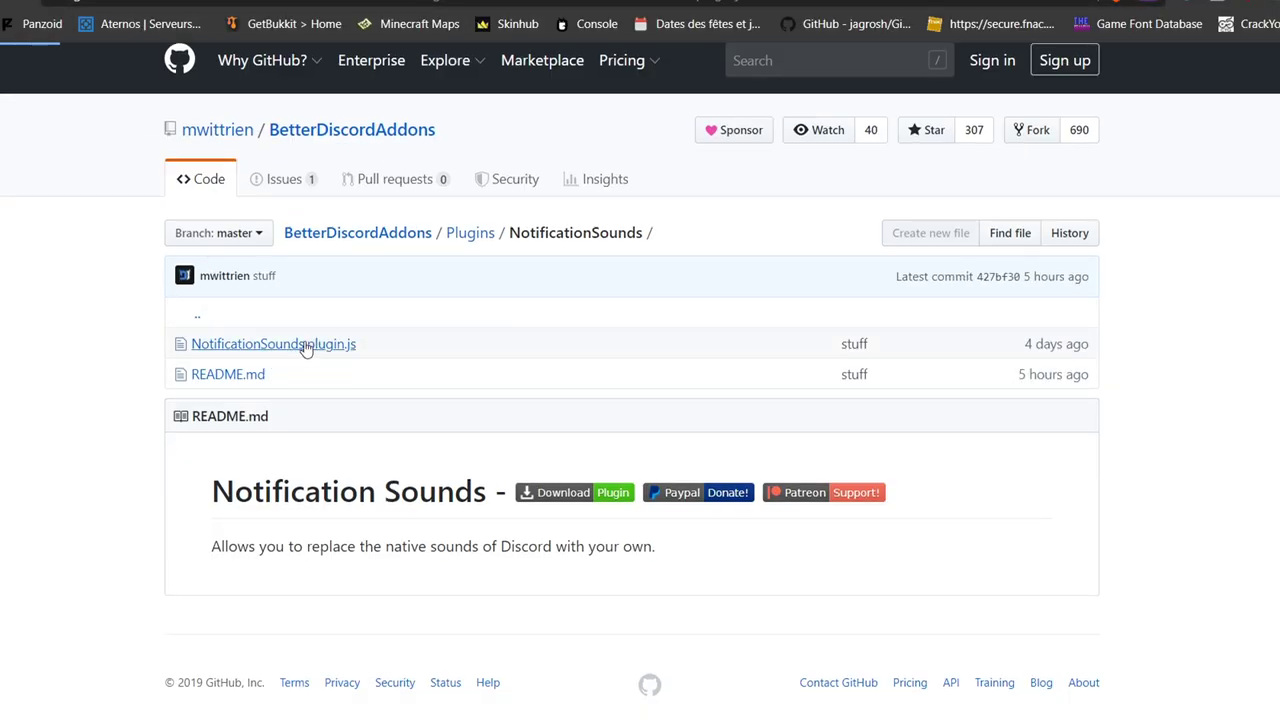
{"action": "scroll", "coordinate": [394, 331], "scroll_direction": "down", "scroll_amount": 4}
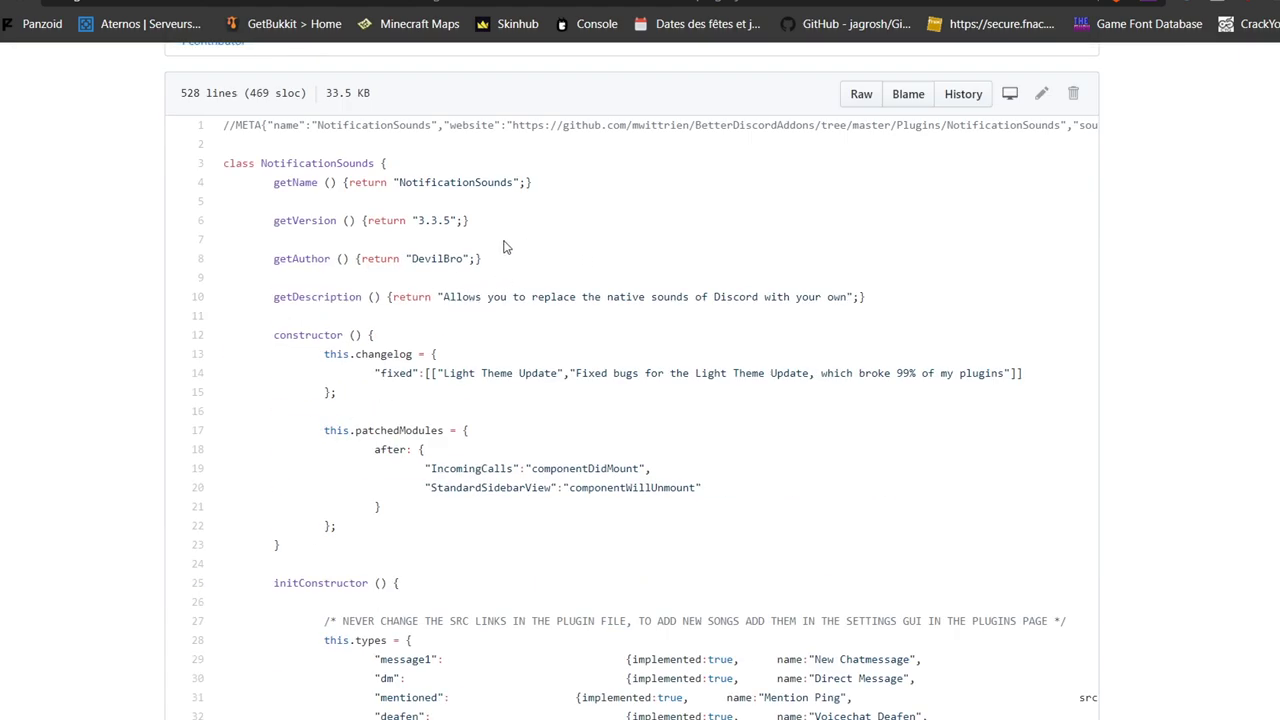
{"action": "right_click", "coordinate": [504, 244]}
{"action": "left_click", "coordinate": [485, 257]}
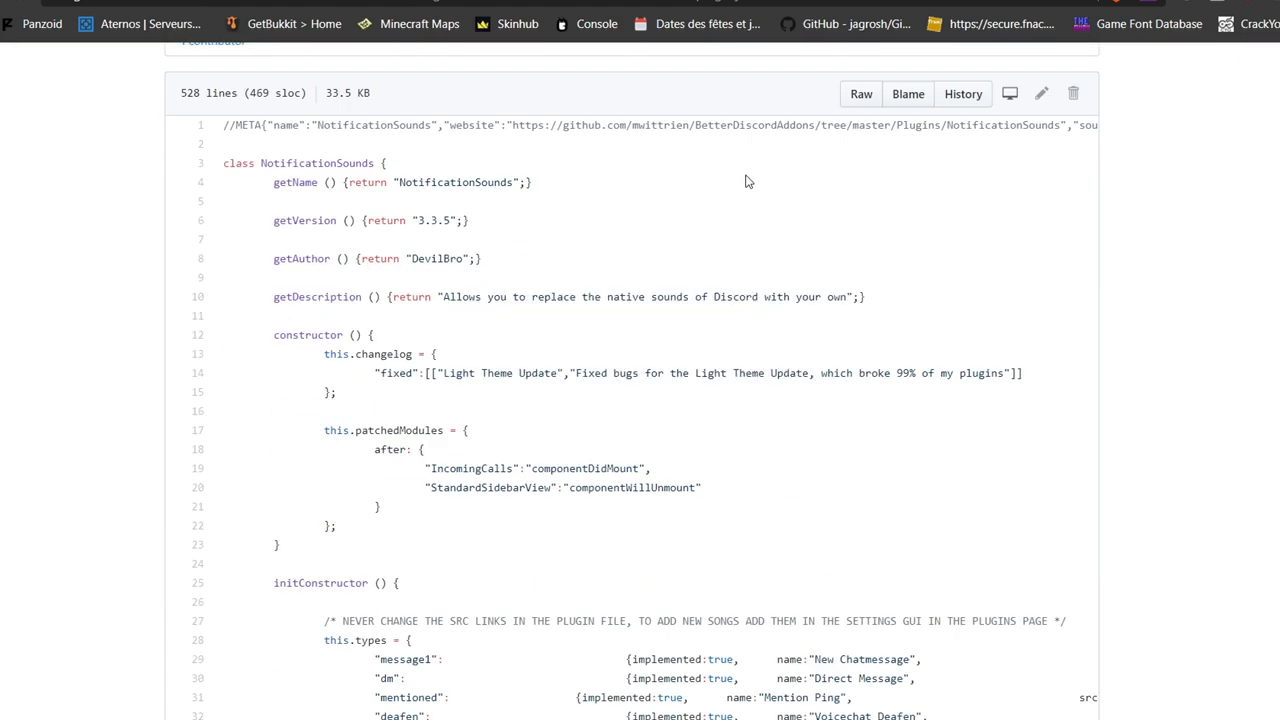
{"action": "left_click", "coordinate": [861, 94]}
Step: Look over the raw NotificationSounds.plugin.js code and start saving the page as a file
{"action": "scroll", "coordinate": [474, 207], "scroll_direction": "down", "scroll_amount": 5}
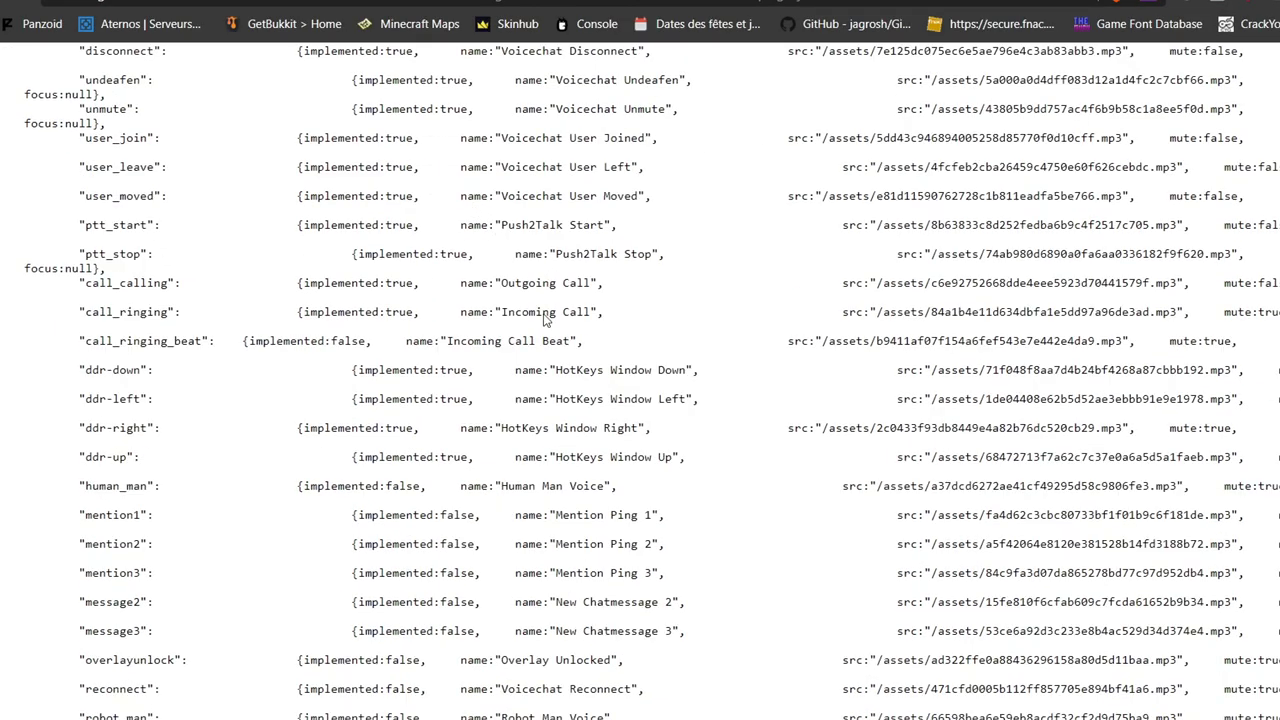
{"action": "scroll", "coordinate": [545, 318], "scroll_direction": "up", "scroll_amount": 5}
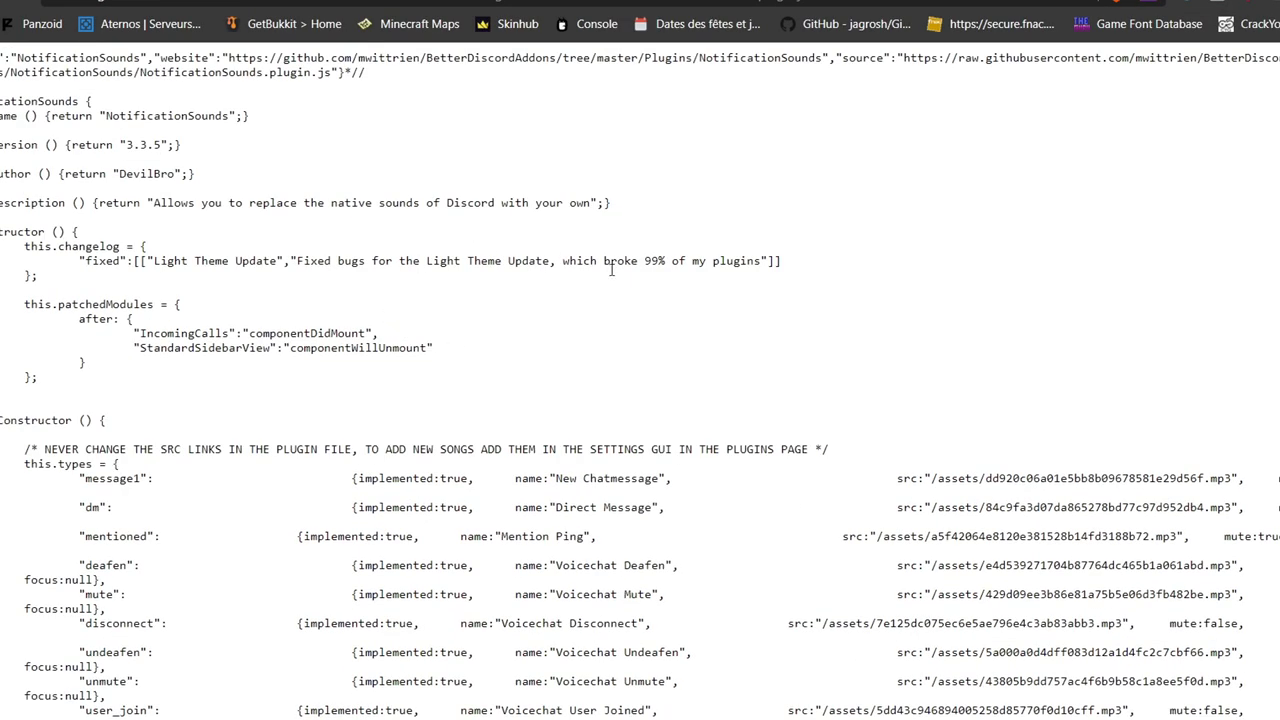
{"action": "right_click", "coordinate": [1066, 259]}
{"action": "left_click", "coordinate": [958, 172]}
{"action": "right_click", "coordinate": [658, 141]}
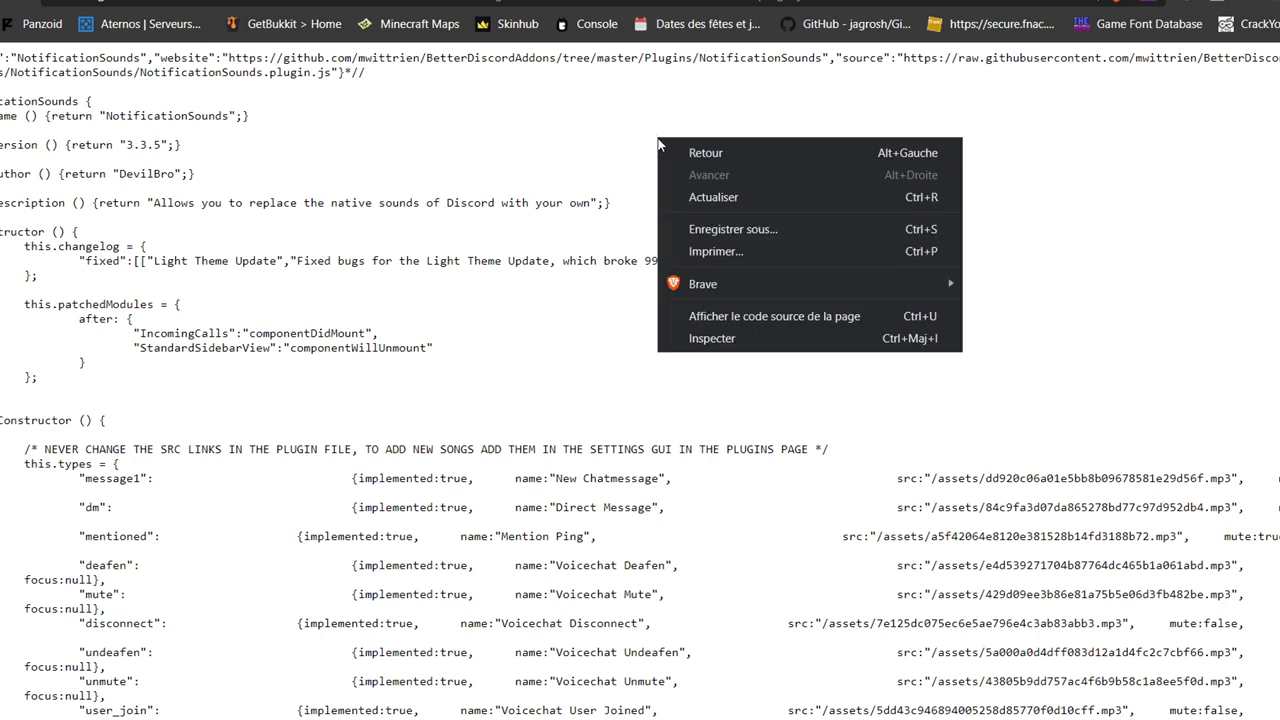
{"action": "right_click", "coordinate": [397, 203]}
{"action": "right_click", "coordinate": [1102, 151]}
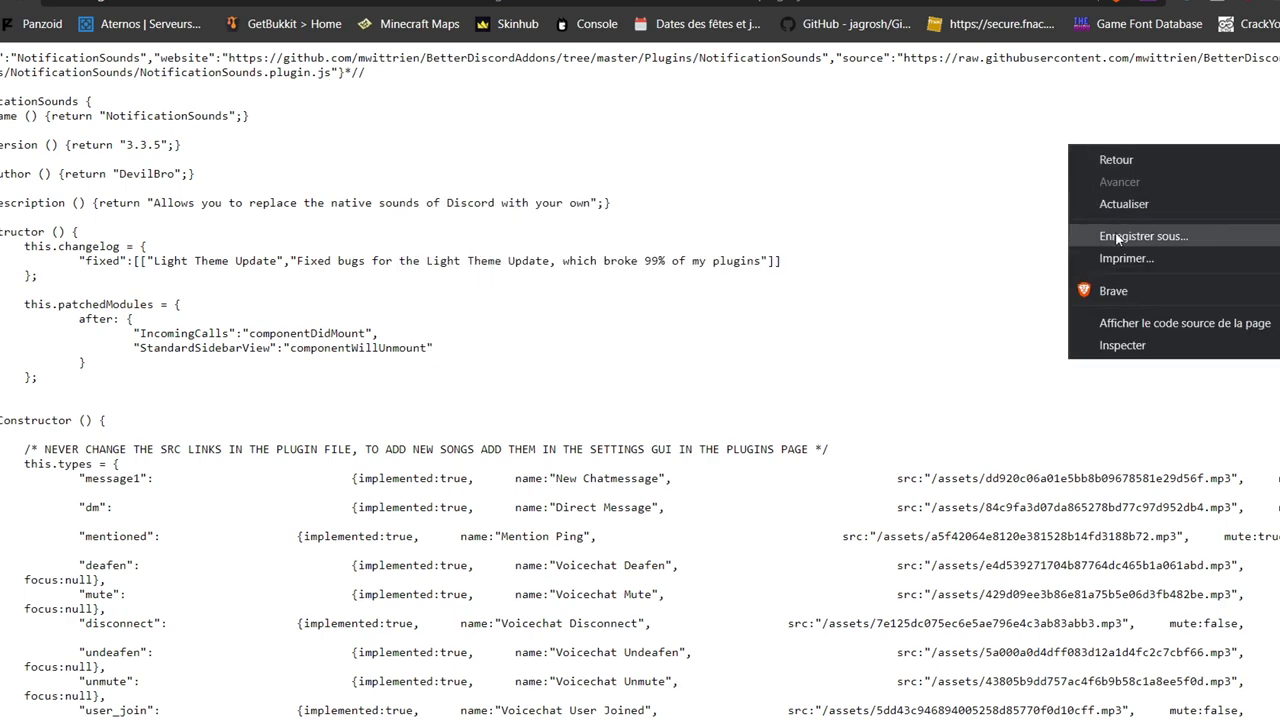
{"action": "left_click", "coordinate": [1117, 237]}
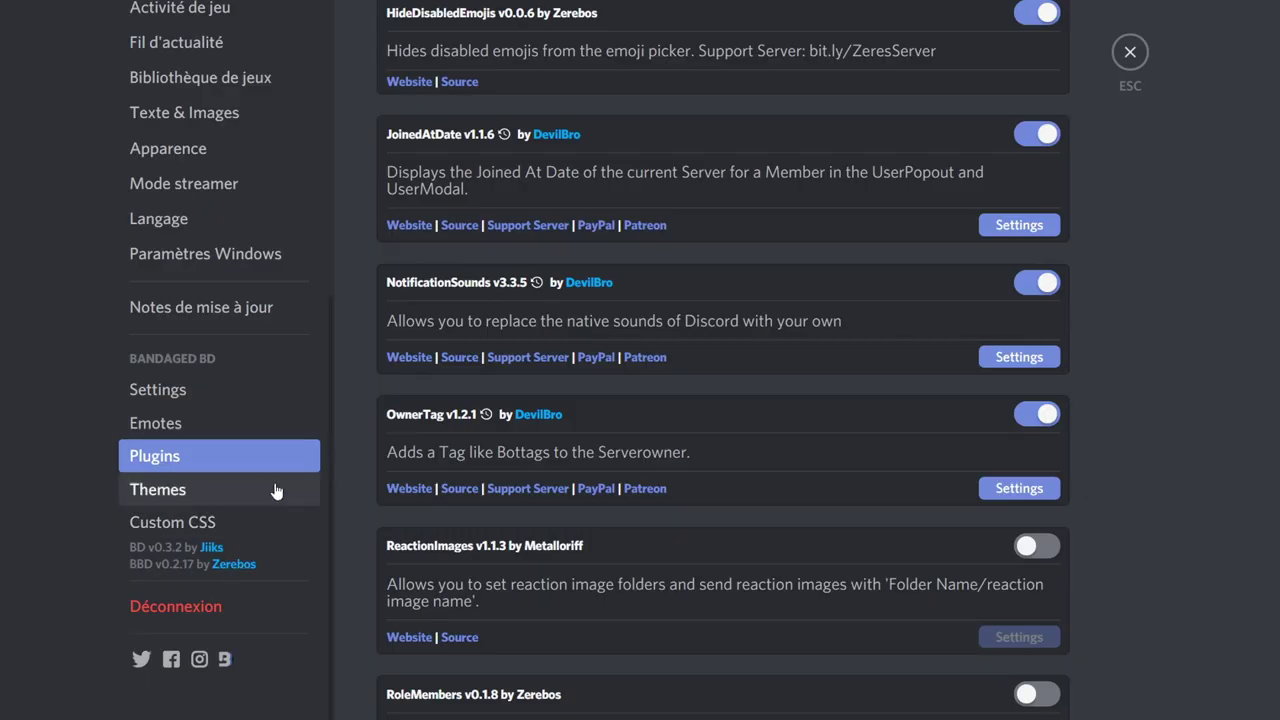
Step: Look through the installed plugins down to ZeresPluginLibrary and back up to AutoPlayGifs
{"action": "scroll", "coordinate": [723, 400], "scroll_direction": "down", "scroll_amount": 10}
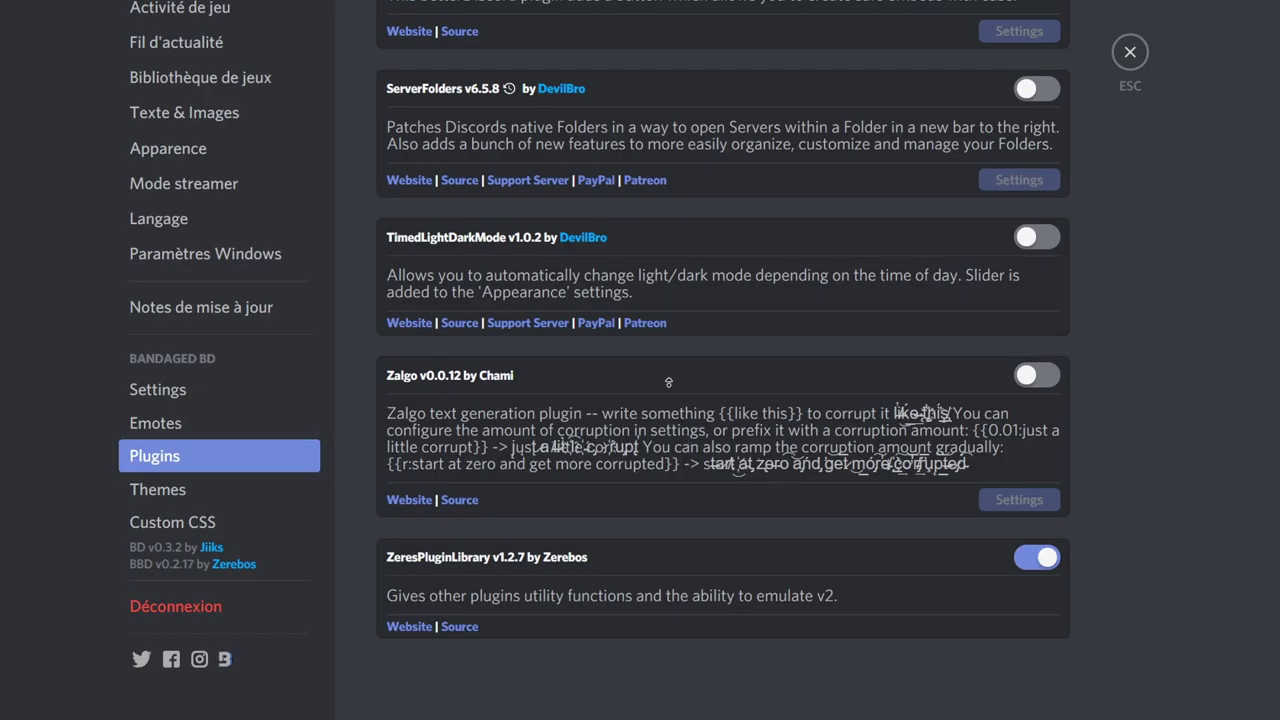
{"action": "scroll", "coordinate": [1125, 199], "scroll_direction": "up", "scroll_amount": 20}
{"action": "scroll", "coordinate": [1125, 199], "scroll_direction": "up", "scroll_amount": 3}
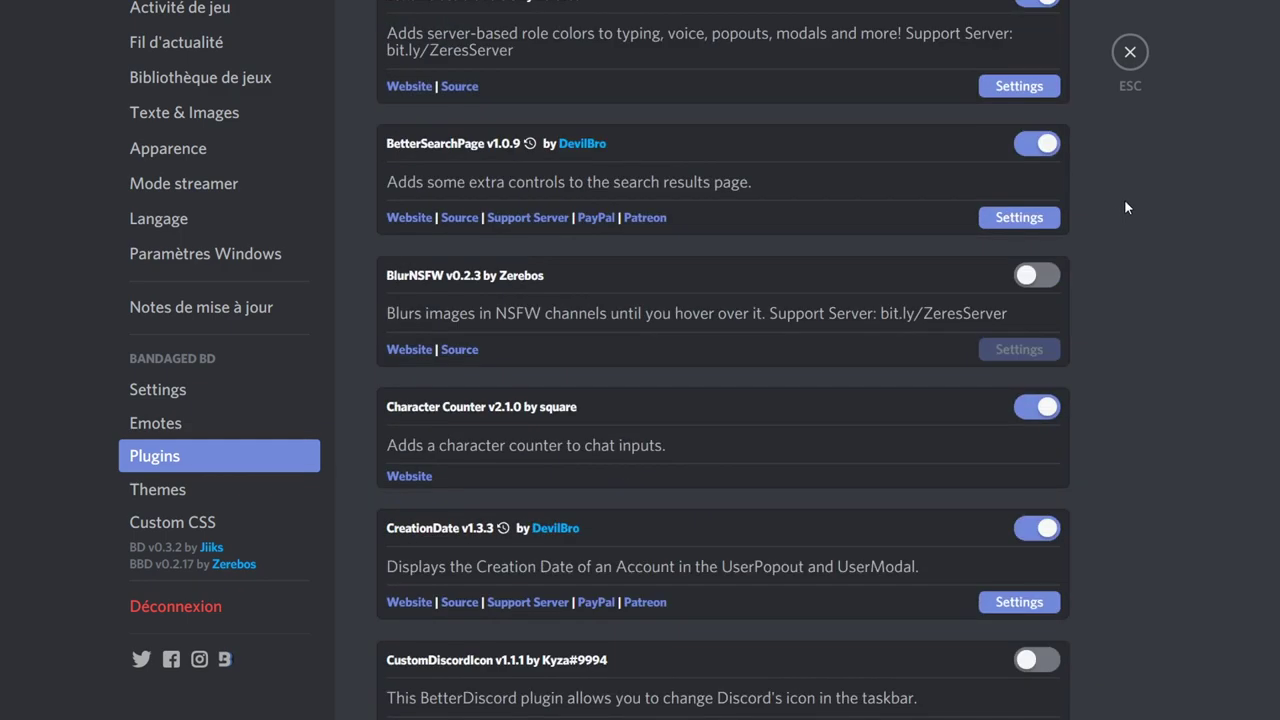
{"action": "scroll", "coordinate": [901, 257], "scroll_direction": "up", "scroll_amount": 7}
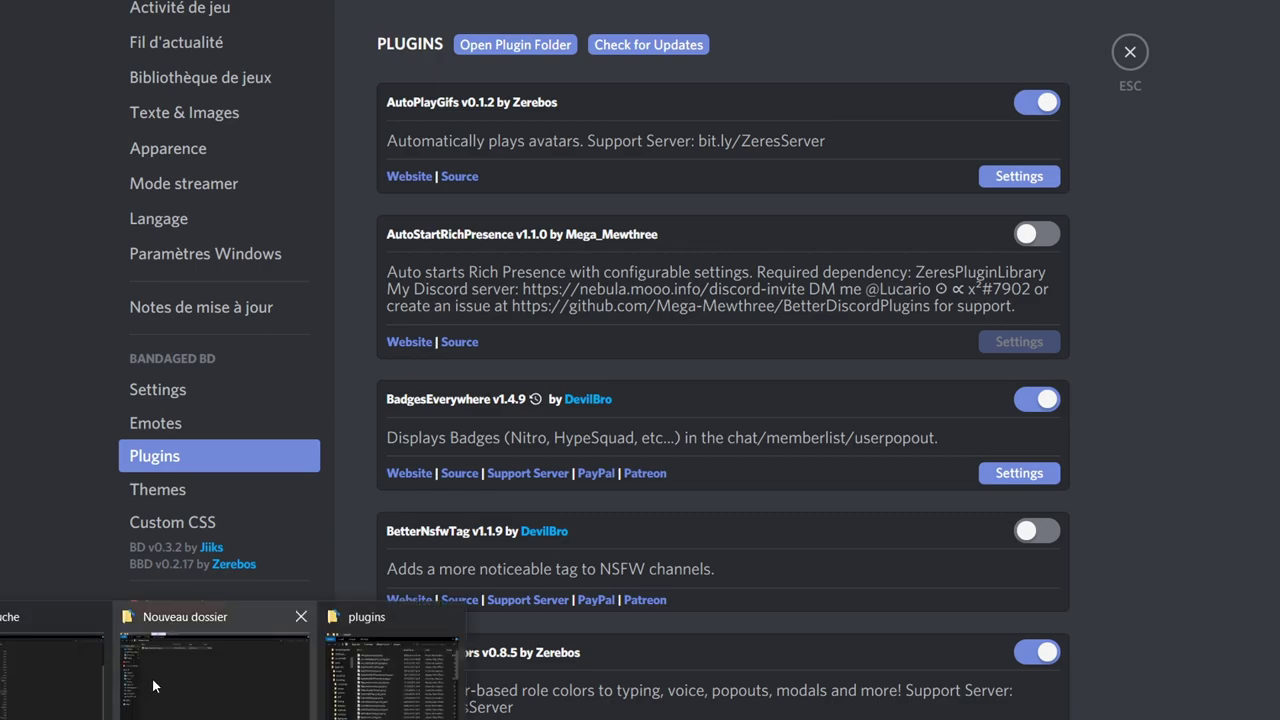
Step: Switch to the BetterDiscord plugins folder in File Explorer and look through its files for the NotificationSounds plugin and config
{"action": "left_click", "coordinate": [409, 661]}
{"action": "scroll", "coordinate": [472, 318], "scroll_direction": "down", "scroll_amount": 10}
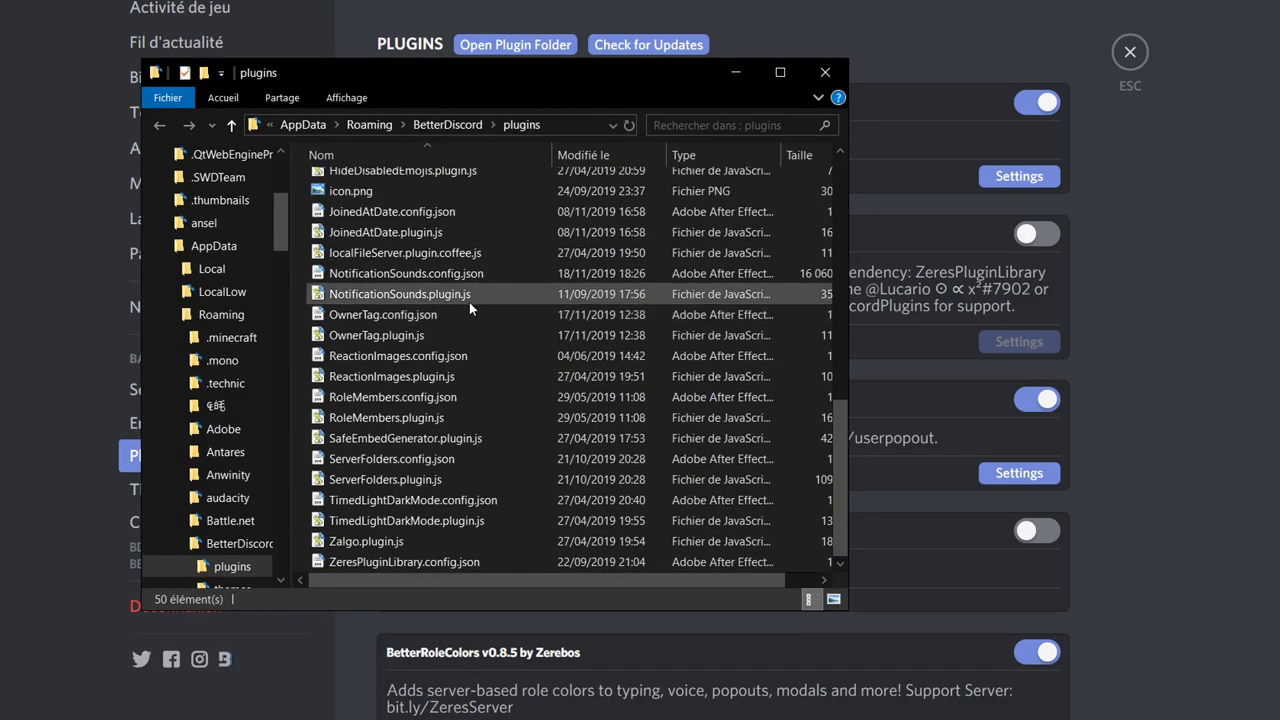
{"action": "scroll", "coordinate": [470, 300], "scroll_direction": "up", "scroll_amount": 10}
{"action": "scroll", "coordinate": [490, 280], "scroll_direction": "down", "scroll_amount": 3}
{"action": "scroll", "coordinate": [492, 297], "scroll_direction": "down", "scroll_amount": 8}
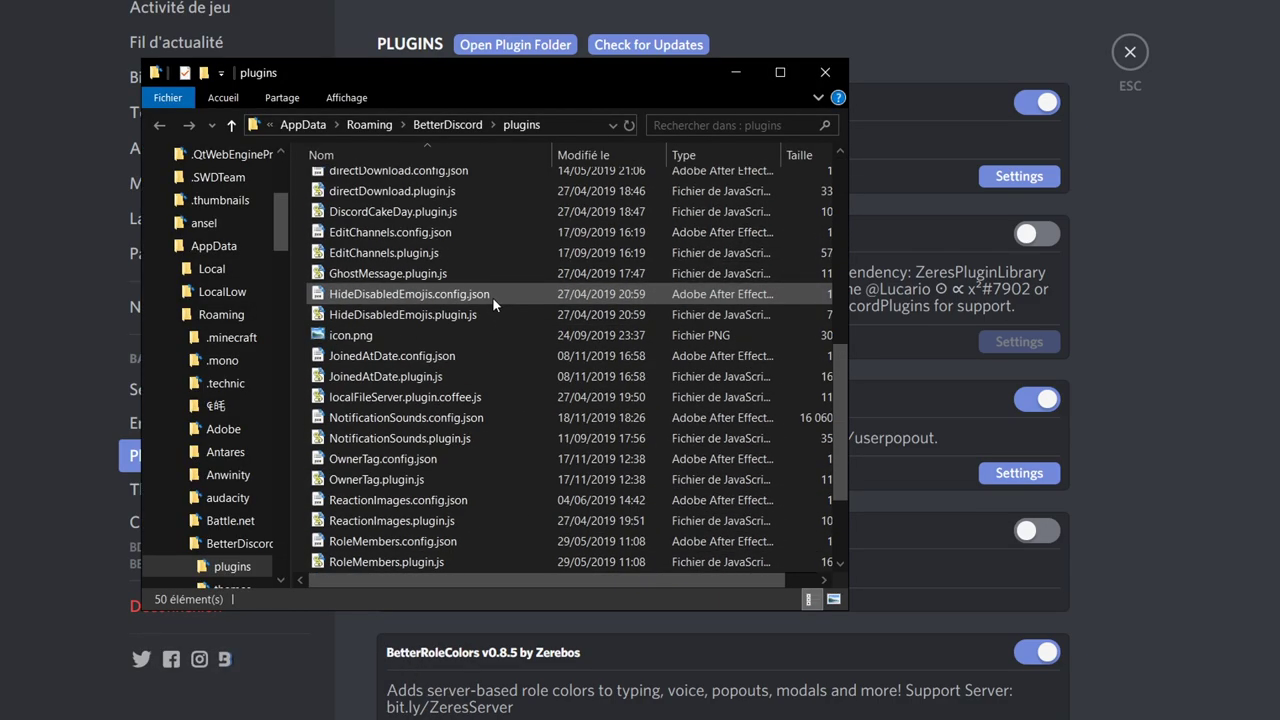
{"action": "scroll", "coordinate": [536, 286], "scroll_direction": "up", "scroll_amount": 2}
{"action": "scroll", "coordinate": [547, 256], "scroll_direction": "down", "scroll_amount": 2}
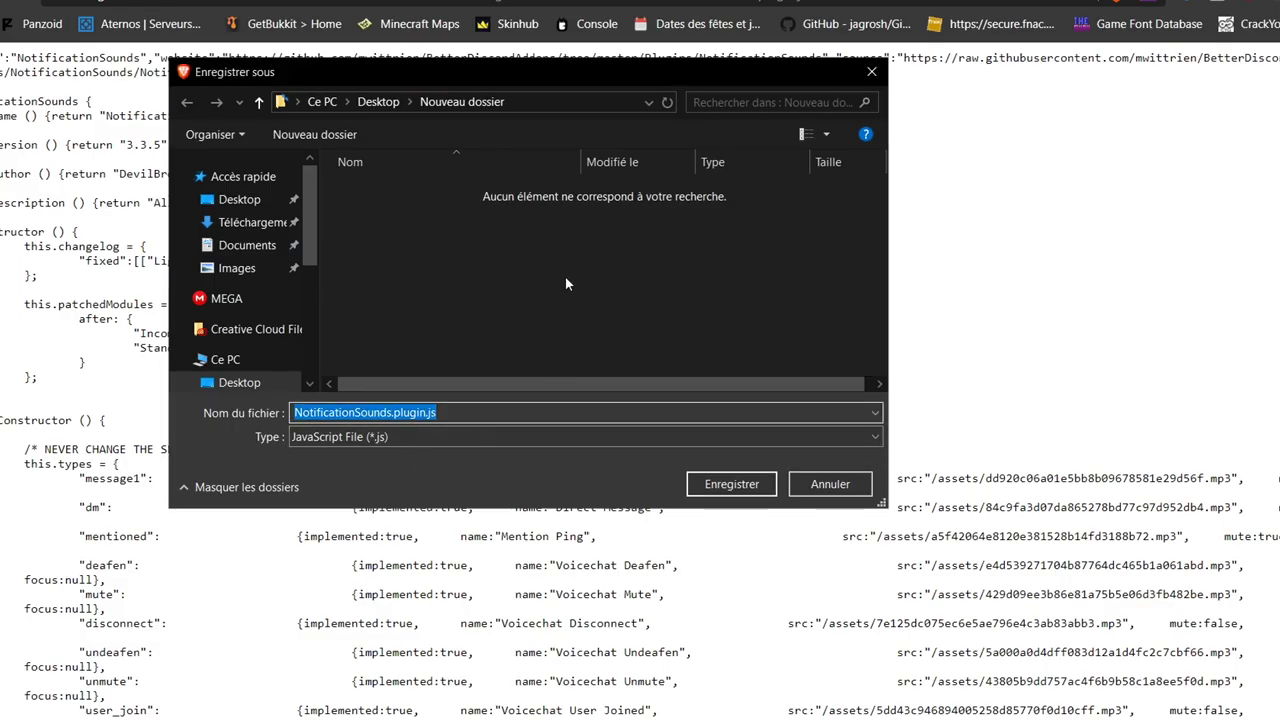
Step: Copy the plugins folder's path from File Explorer and set AppData\Roaming\BetterDiscord\plugins as the save location for NotificationSounds.plugin.js
{"action": "left_click", "coordinate": [361, 694]}
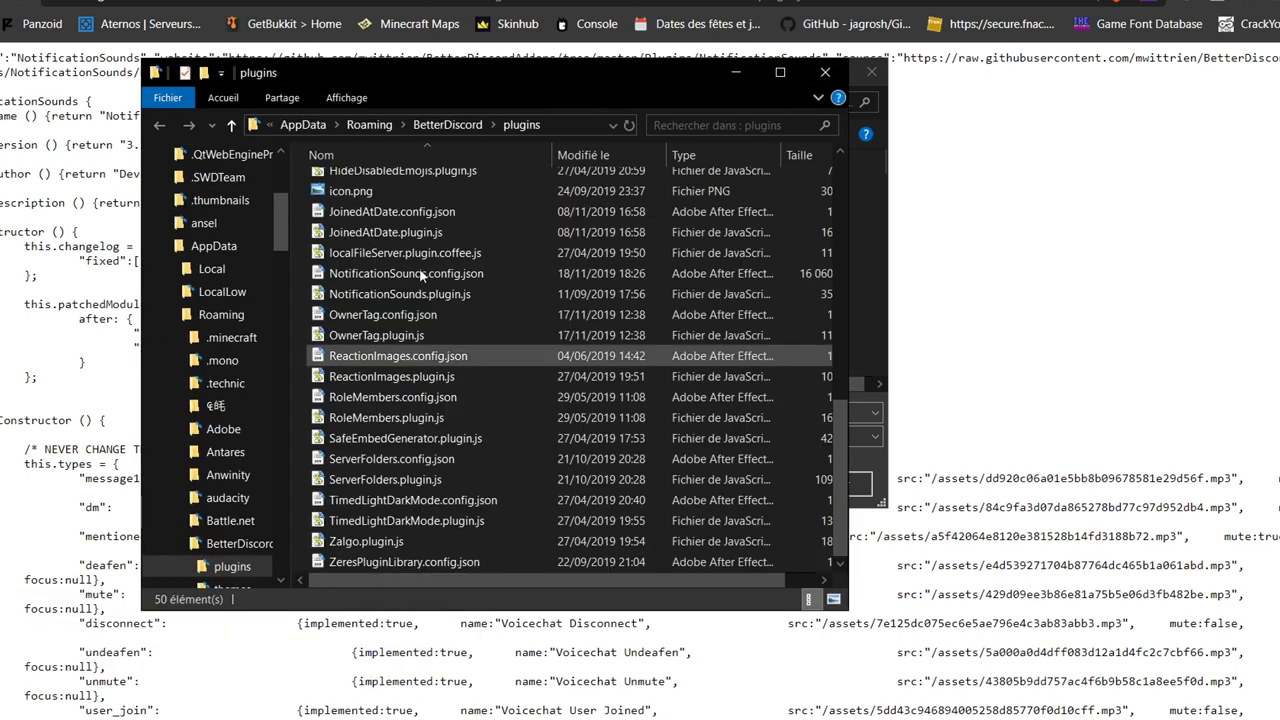
{"action": "left_click", "coordinate": [579, 117]}
{"action": "key", "text": "alt+Tab"}
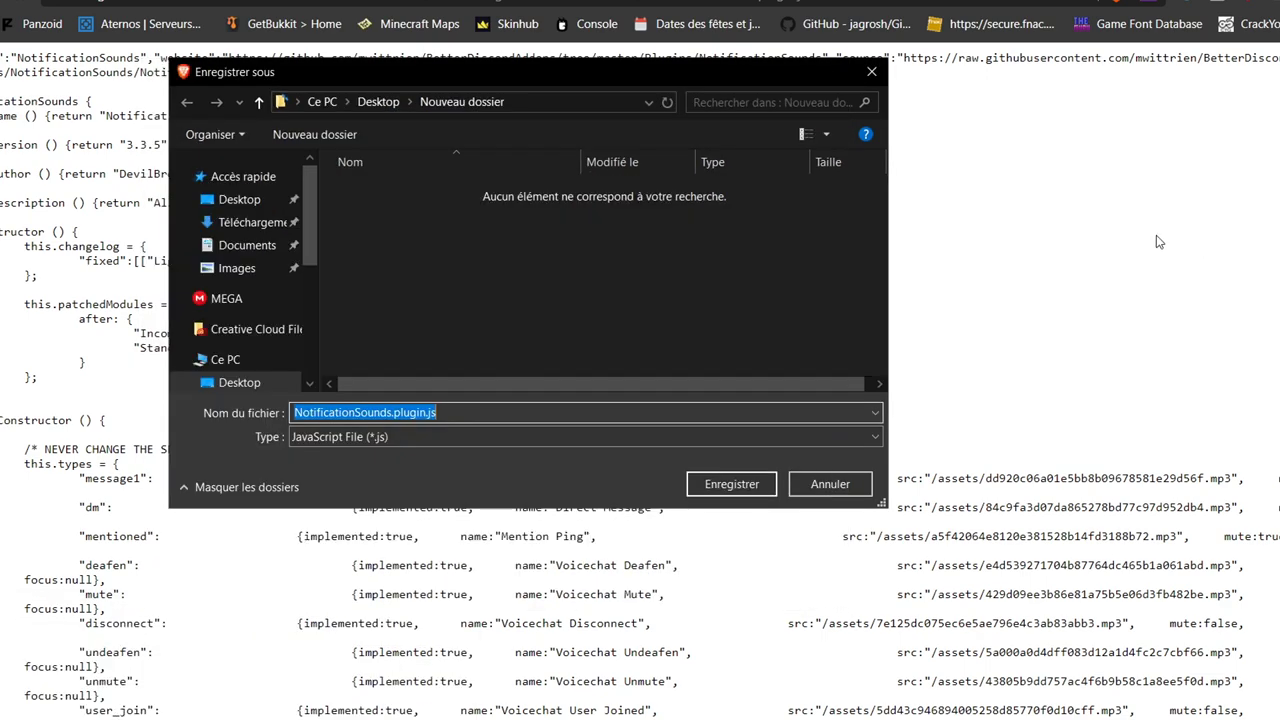
{"action": "left_click", "coordinate": [567, 102]}
{"action": "type", "text": "C:\\Users\\Lawkk\\AppData\\Roaming\\BetterDiscord\\plugins"}
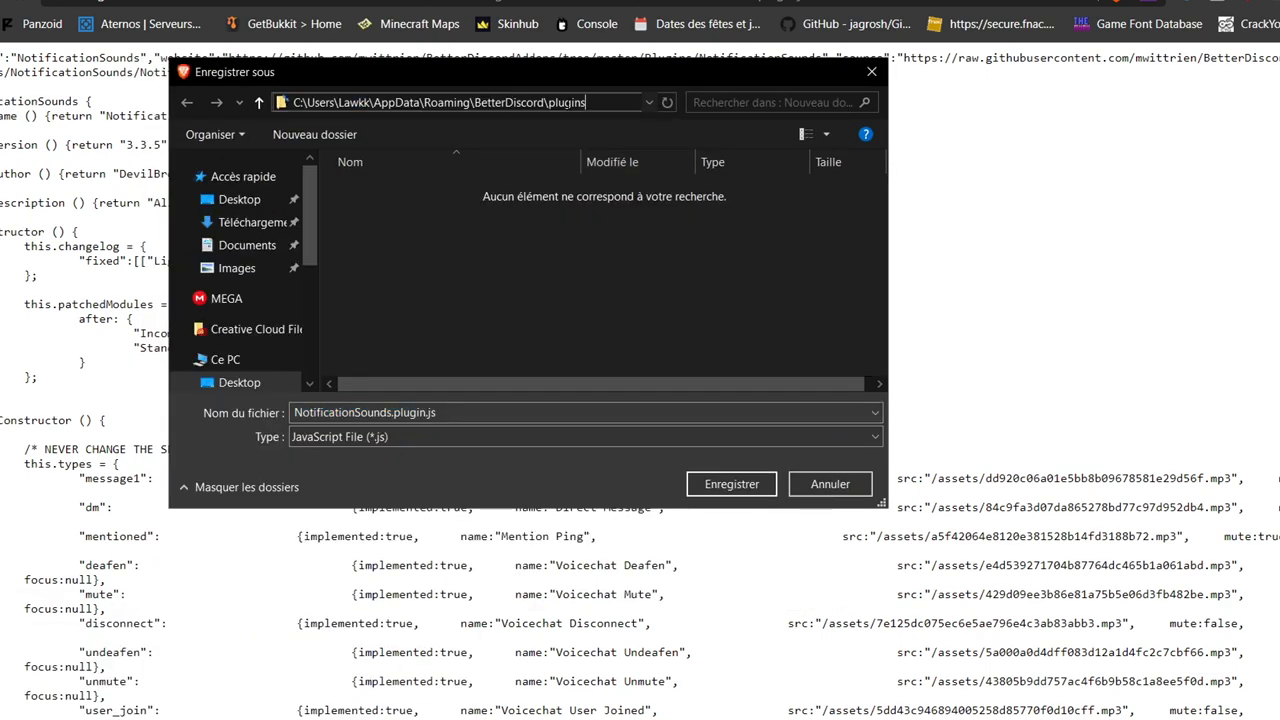
{"action": "key", "text": "Return"}
Step: Locate the existing NotificationSounds.plugin.js in the save dialog, cancel the save and close the raw code page
{"action": "scroll", "coordinate": [509, 277], "scroll_direction": "down", "scroll_amount": 5}
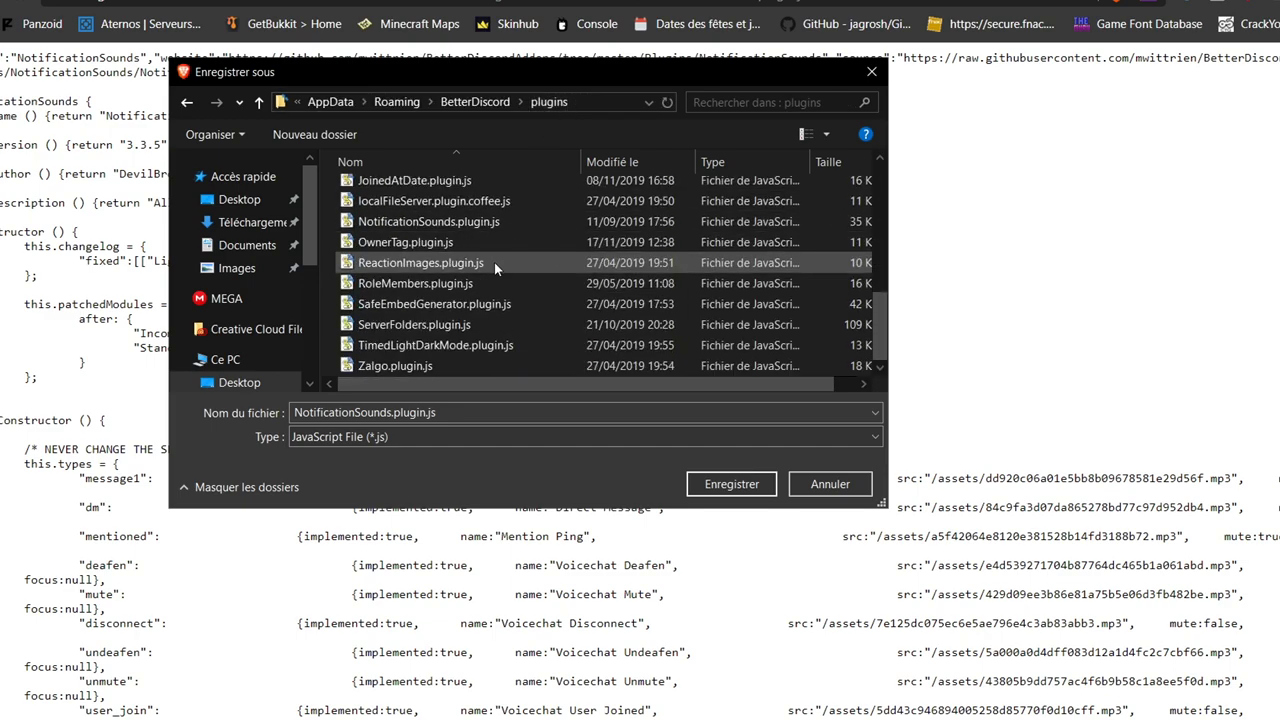
{"action": "scroll", "coordinate": [494, 262], "scroll_direction": "up", "scroll_amount": 3}
{"action": "scroll", "coordinate": [614, 337], "scroll_direction": "up", "scroll_amount": 5}
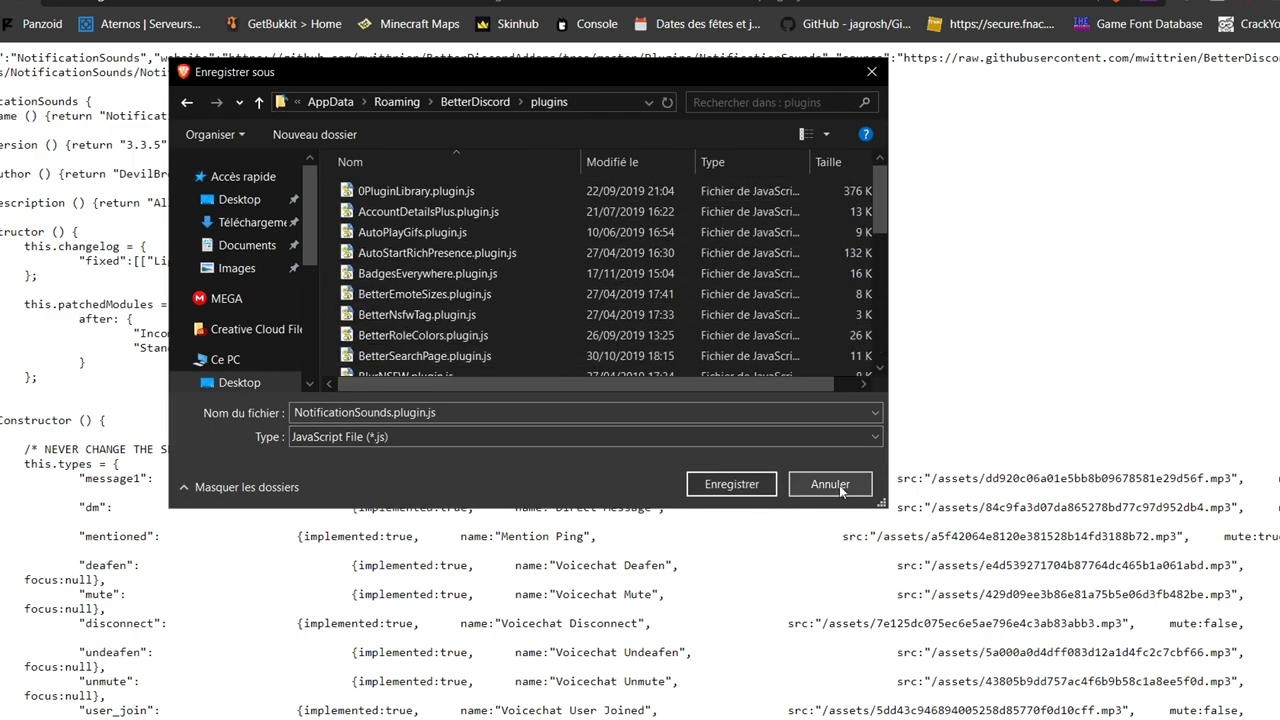
{"action": "scroll", "coordinate": [594, 308], "scroll_direction": "down", "scroll_amount": 4}
{"action": "scroll", "coordinate": [490, 316], "scroll_direction": "down", "scroll_amount": 1}
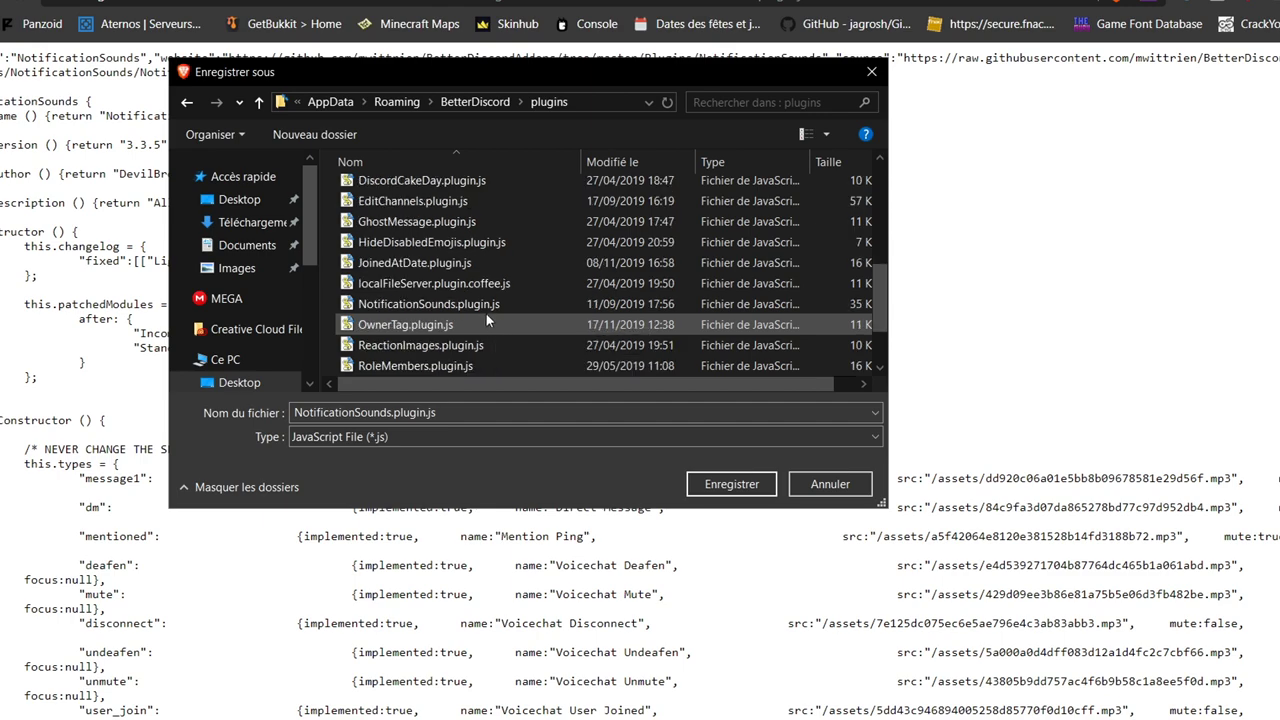
{"action": "left_click", "coordinate": [480, 307]}
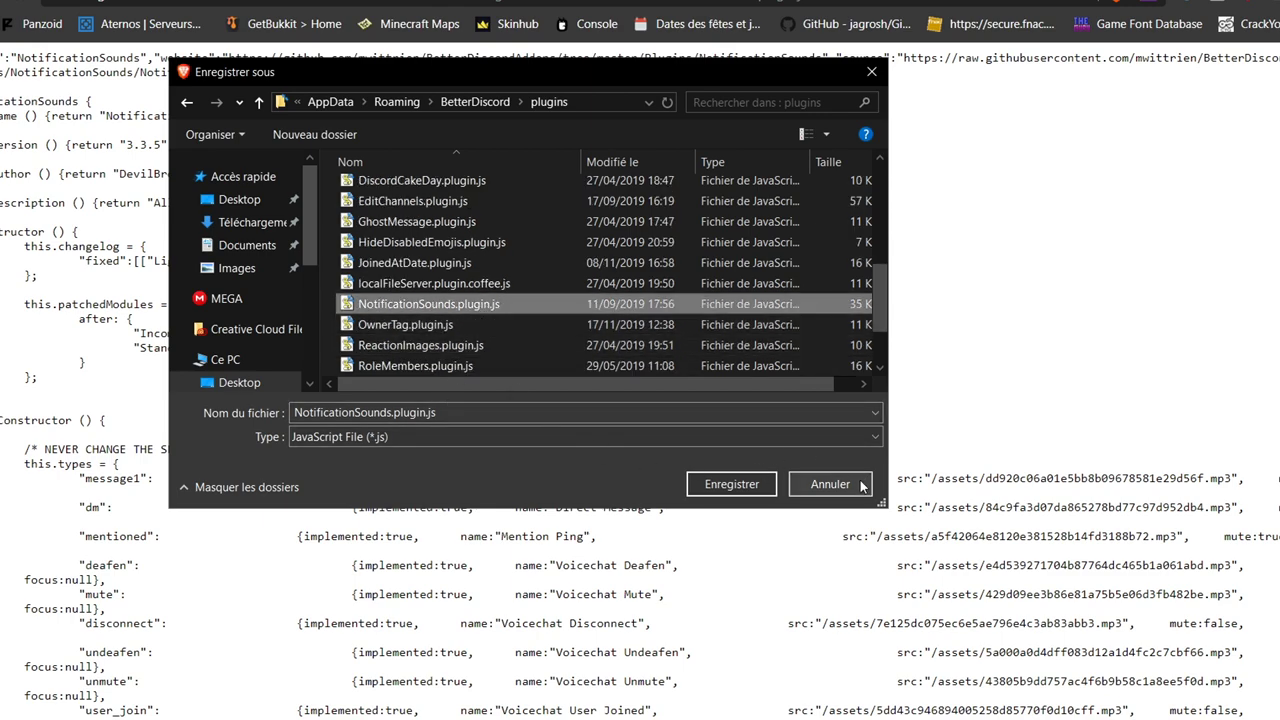
{"action": "left_click", "coordinate": [830, 484]}
{"action": "key", "text": "ctrl+w"}
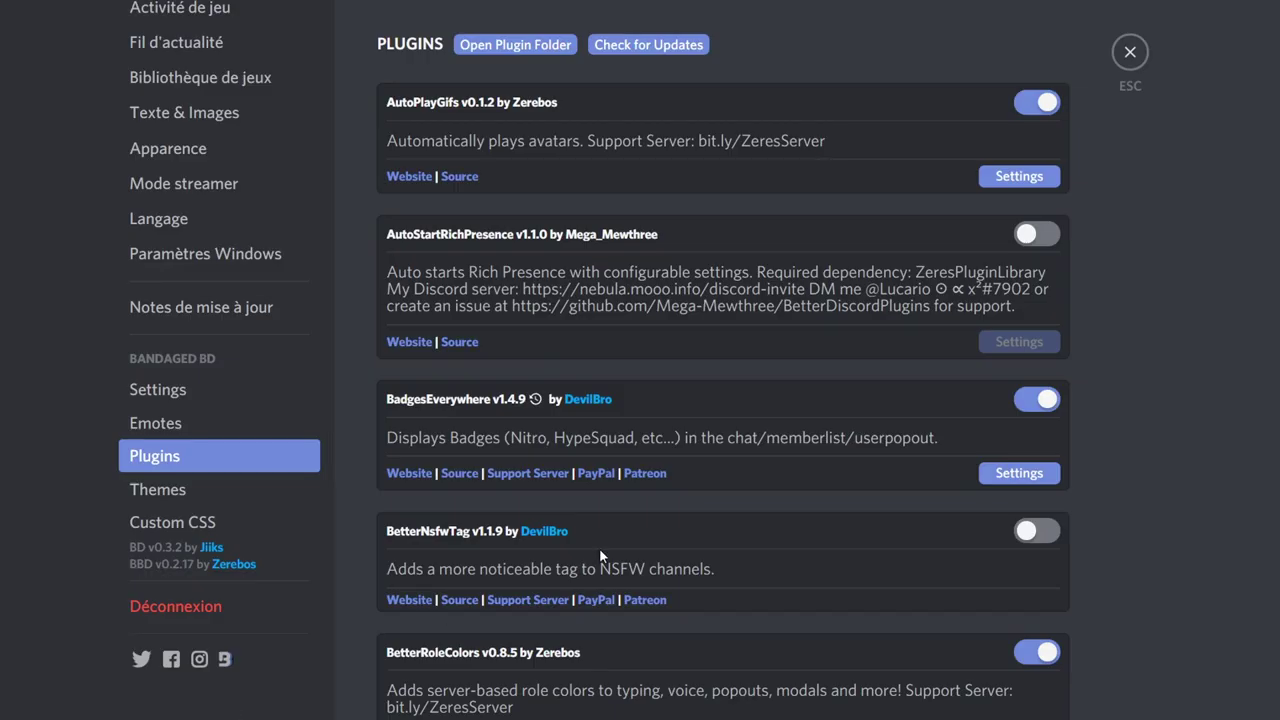
Step: Find NotificationSounds in Discord's installed plugins and open its settings
{"action": "scroll", "coordinate": [600, 555], "scroll_direction": "down", "scroll_amount": 20}
{"action": "scroll", "coordinate": [759, 344], "scroll_direction": "up", "scroll_amount": 5}
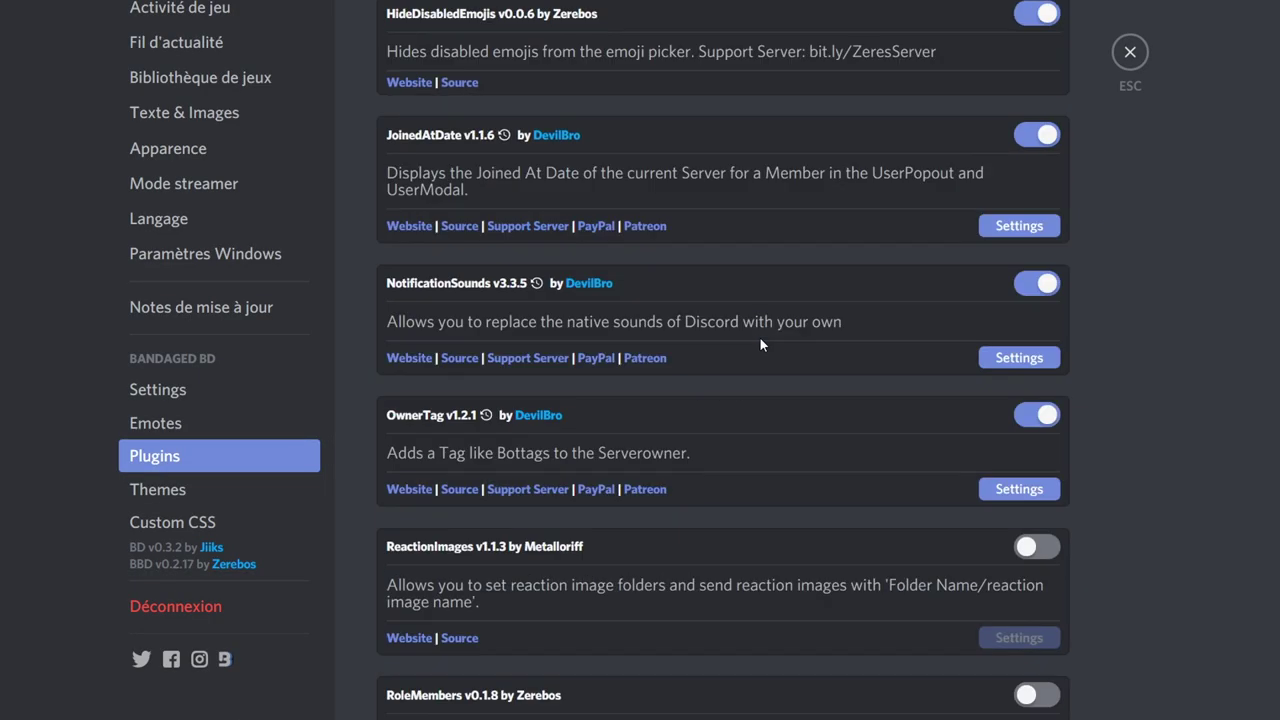
{"action": "left_click", "coordinate": [1017, 365]}
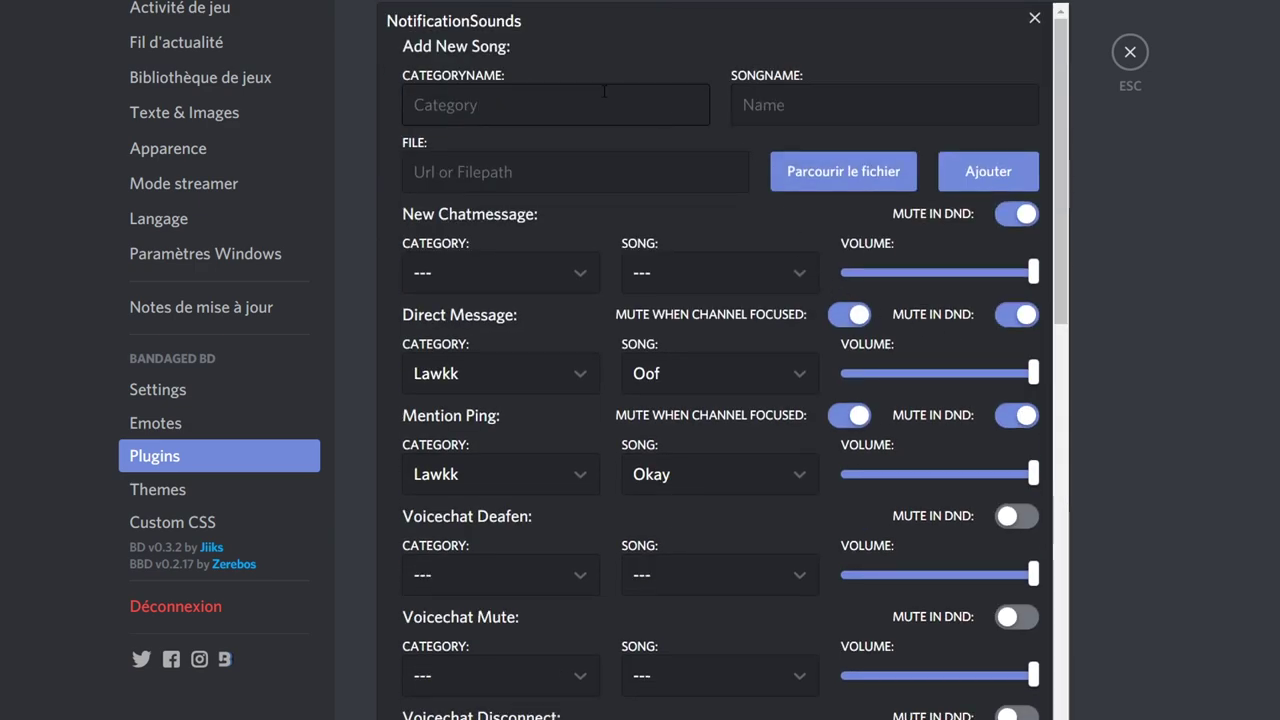
Step: Browse the computer's sound files for a new NotificationSounds song and close the file picker without choosing one
{"action": "left_click", "coordinate": [535, 108]}
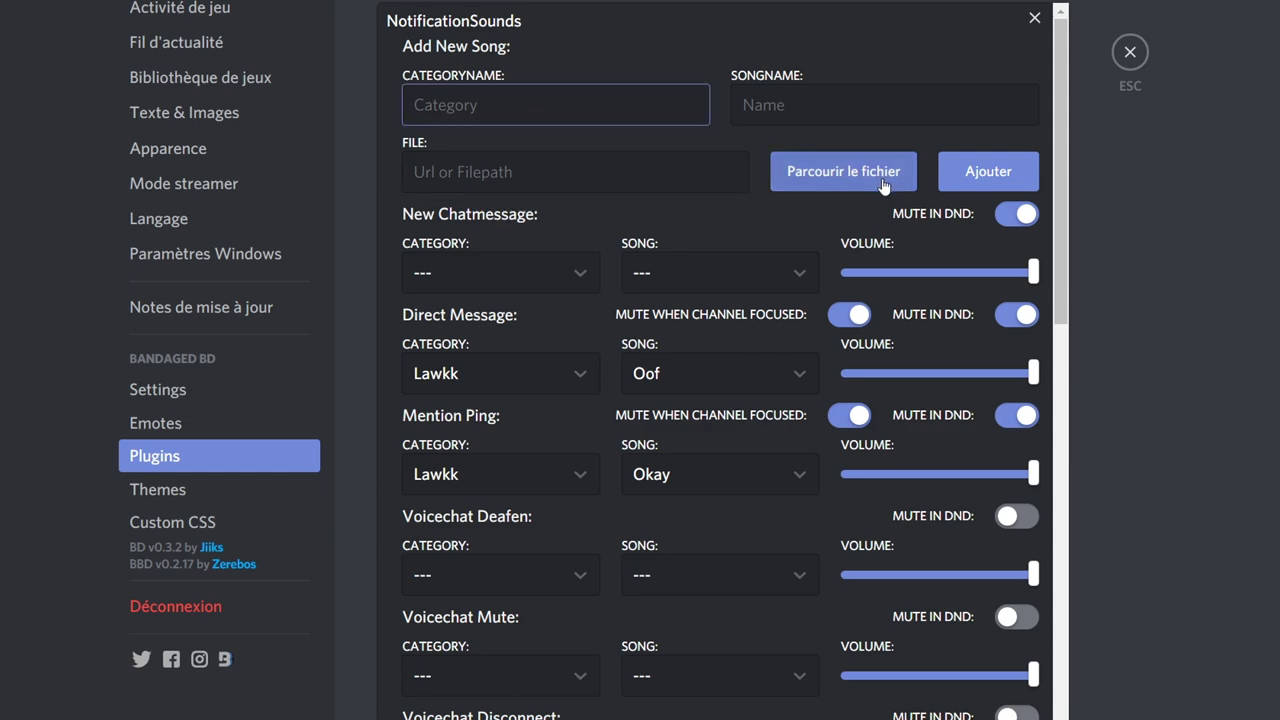
{"action": "left_click", "coordinate": [805, 173]}
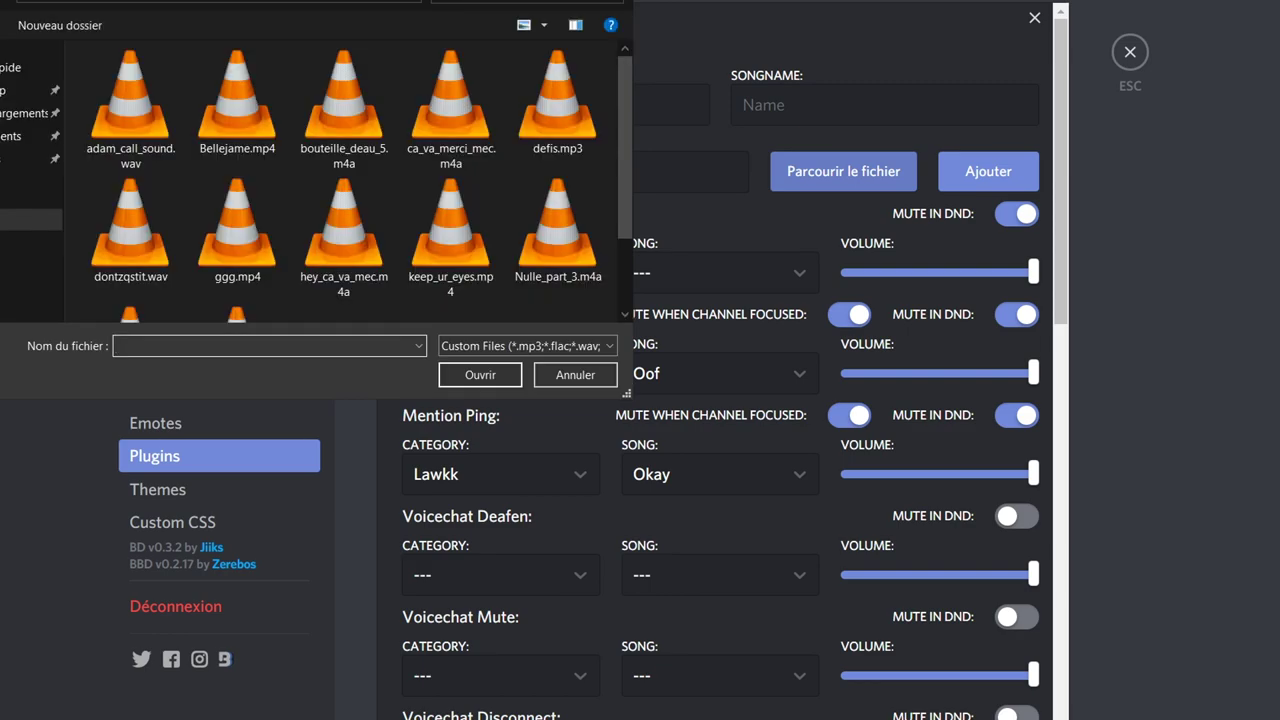
{"action": "key", "text": "Escape"}
Step: Examine the NotificationSounds settings for each notification event, from New Chatmessage to Push2Talk, and return to the new-song form
{"action": "scroll", "coordinate": [634, 337], "scroll_direction": "down", "scroll_amount": 5}
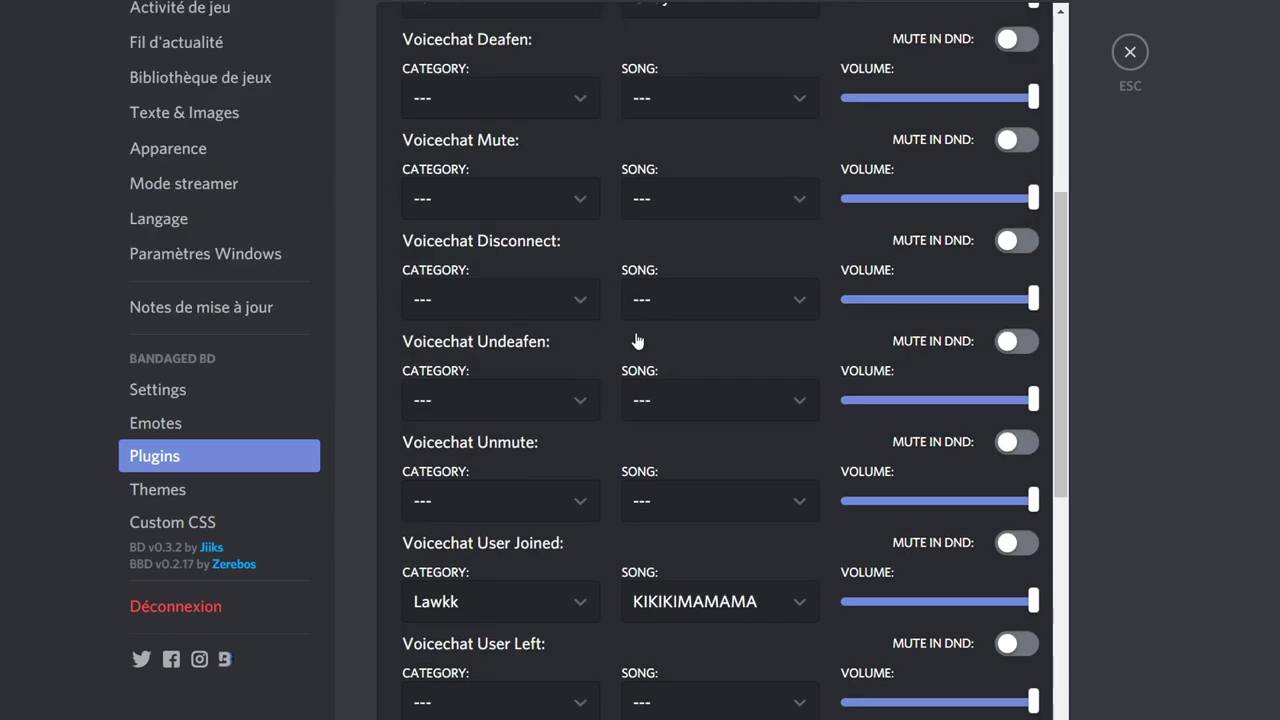
{"action": "scroll", "coordinate": [677, 413], "scroll_direction": "down", "scroll_amount": 8}
{"action": "scroll", "coordinate": [700, 490], "scroll_direction": "up", "scroll_amount": 13}
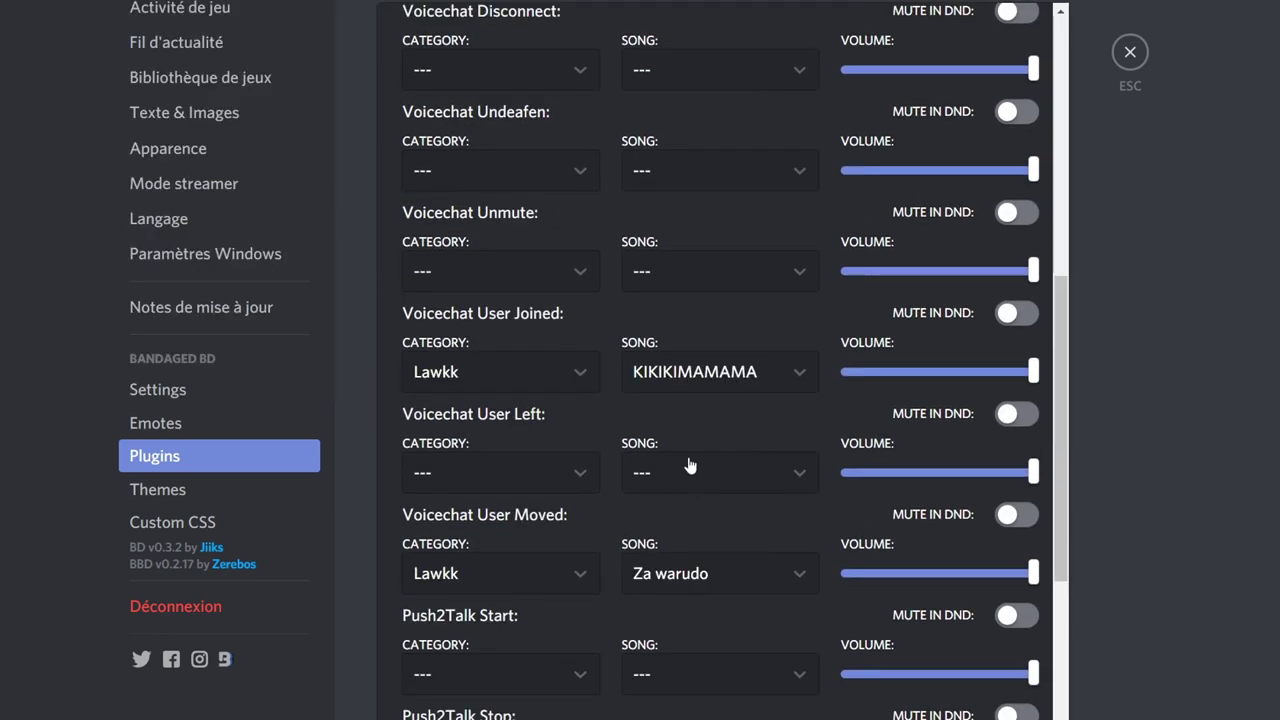
{"action": "scroll", "coordinate": [793, 318], "scroll_direction": "up", "scroll_amount": 5}
{"action": "scroll", "coordinate": [823, 406], "scroll_direction": "down", "scroll_amount": 1}
{"action": "scroll", "coordinate": [946, 349], "scroll_direction": "up", "scroll_amount": 3}
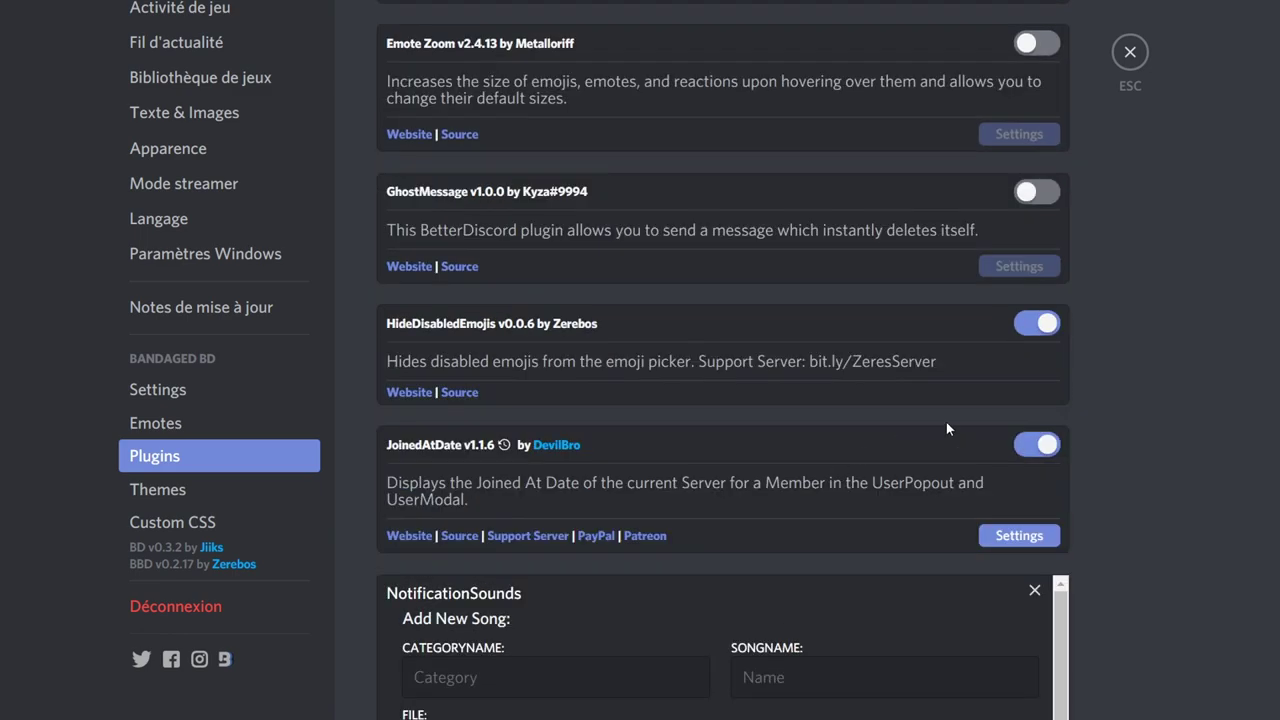
{"action": "scroll", "coordinate": [1200, 340], "scroll_direction": "down", "scroll_amount": 6}
{"action": "scroll", "coordinate": [1199, 332], "scroll_direction": "up", "scroll_amount": 5}
{"action": "scroll", "coordinate": [1208, 320], "scroll_direction": "down", "scroll_amount": 4}
{"action": "scroll", "coordinate": [1215, 310], "scroll_direction": "up", "scroll_amount": 1}
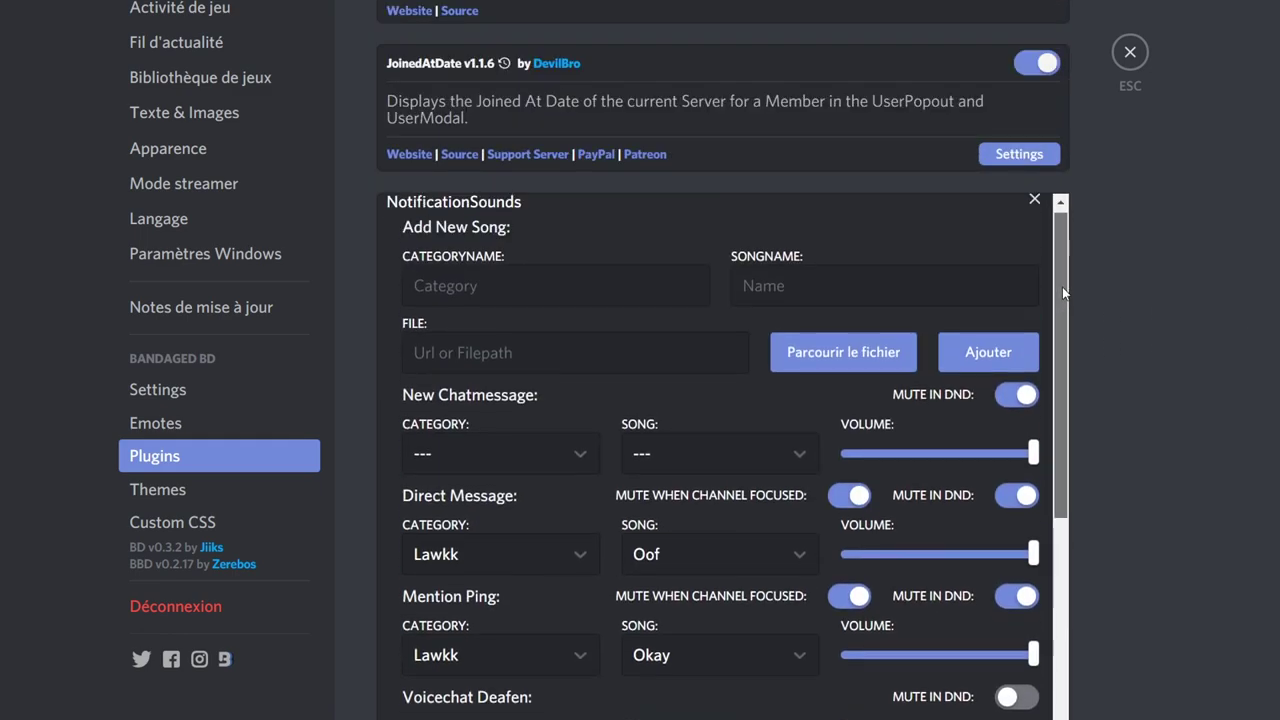
{"action": "scroll", "coordinate": [1219, 304], "scroll_direction": "down", "scroll_amount": 2}
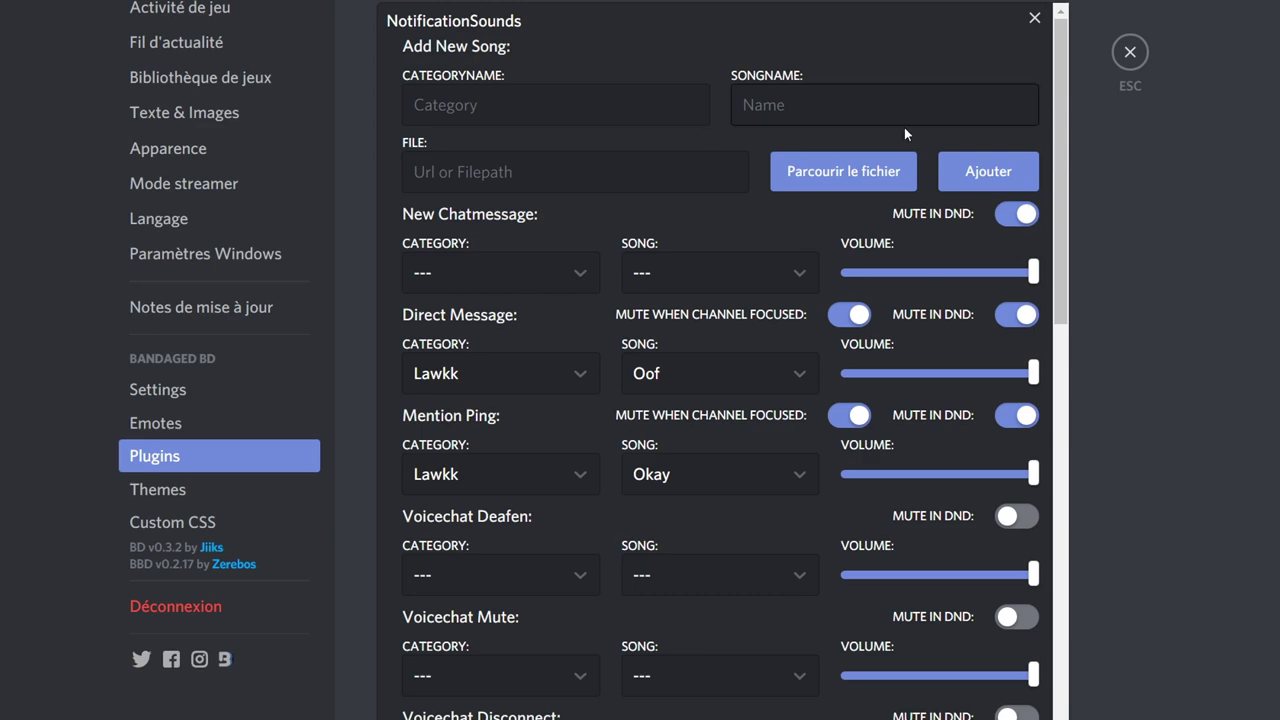
Step: Inspect the new song's category name field and the categories available for the Direct Message sound
{"action": "left_click", "coordinate": [643, 100]}
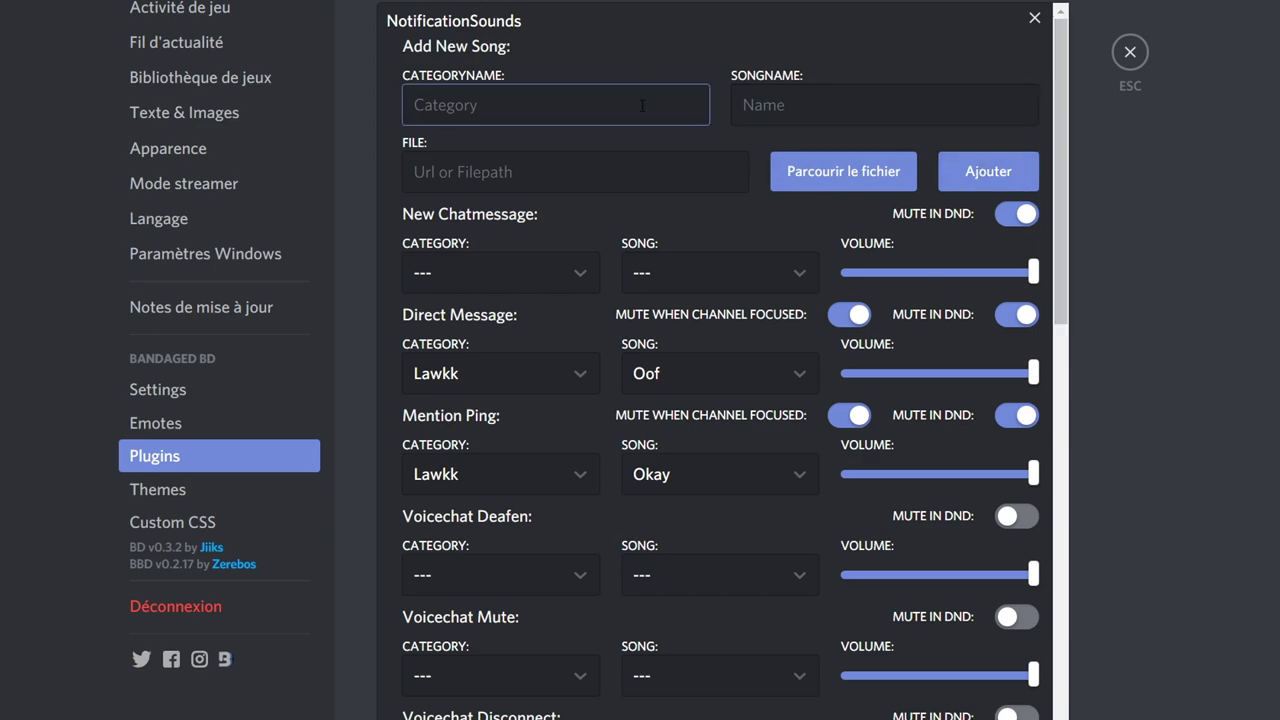
{"action": "left_click", "coordinate": [528, 385]}
{"action": "left_click", "coordinate": [528, 385]}
{"action": "left_click", "coordinate": [528, 386]}
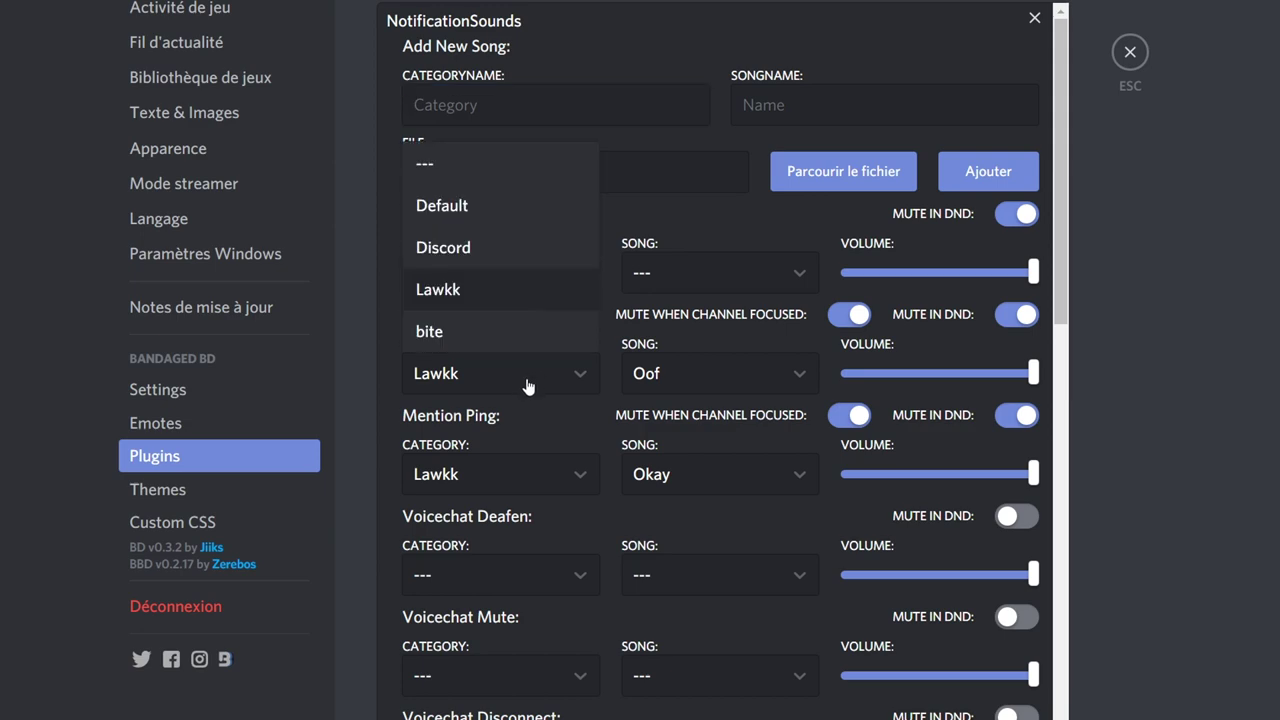
{"action": "left_click", "coordinate": [528, 387]}
{"action": "left_click", "coordinate": [523, 380]}
{"action": "left_click", "coordinate": [507, 366]}
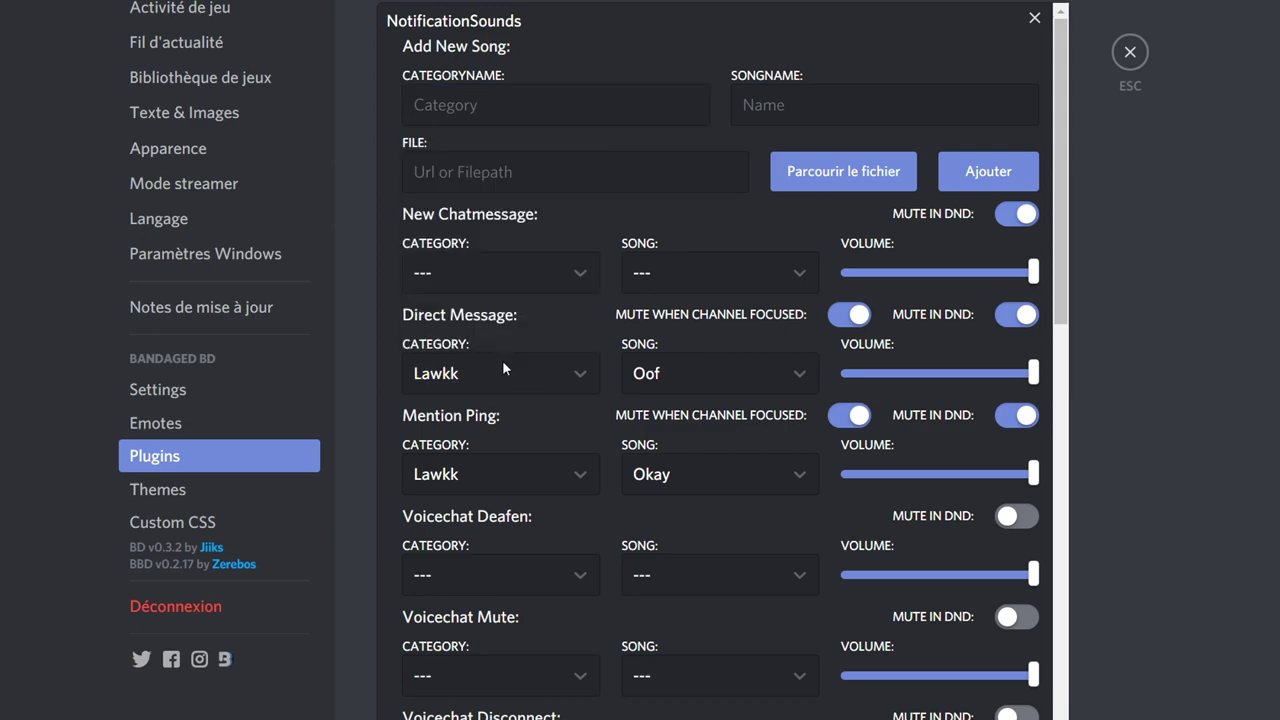
Step: Inspect the new song's name field and the songs available for Direct Message, choosing Oof
{"action": "left_click", "coordinate": [640, 104]}
{"action": "left_click", "coordinate": [807, 95]}
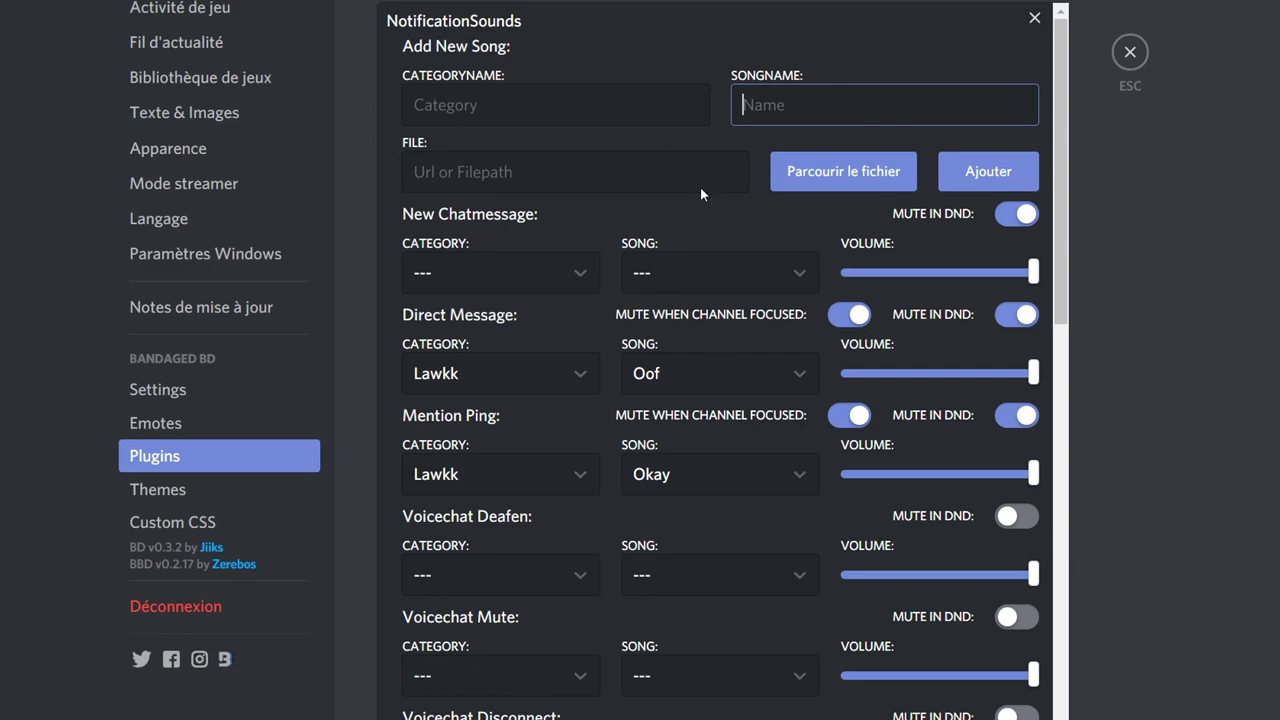
{"action": "left_click", "coordinate": [697, 363]}
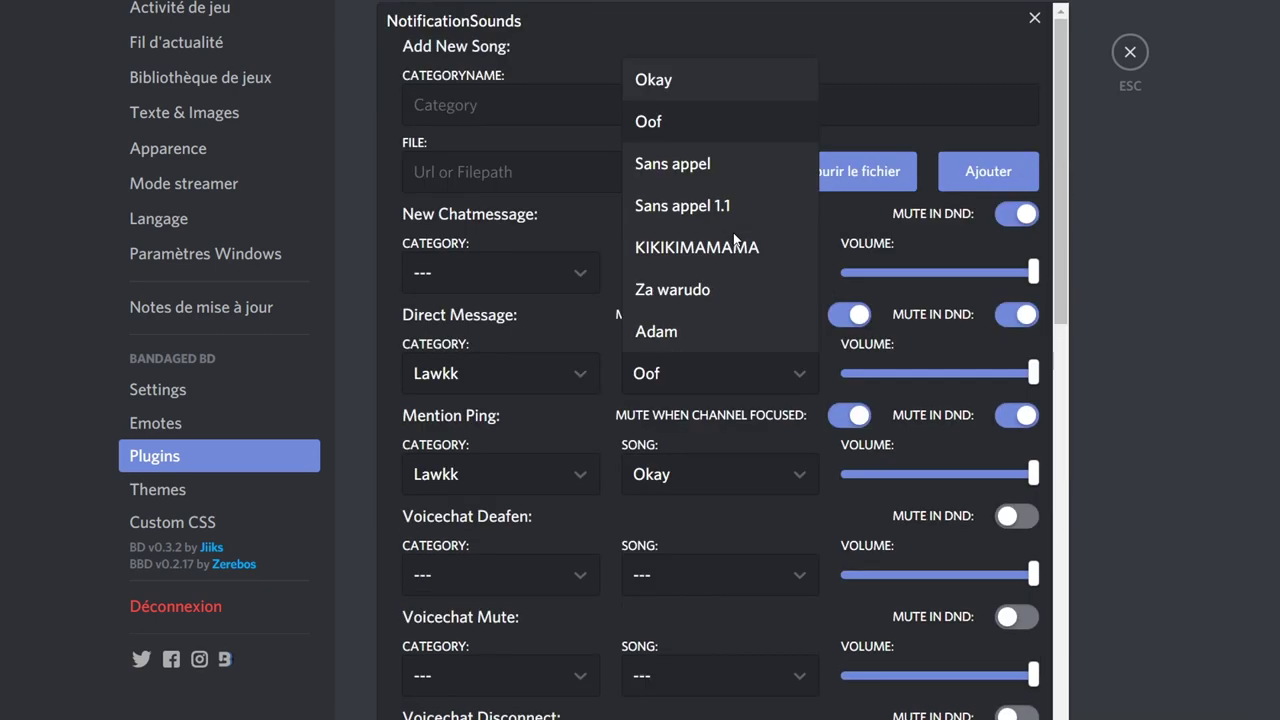
{"action": "left_click", "coordinate": [634, 128]}
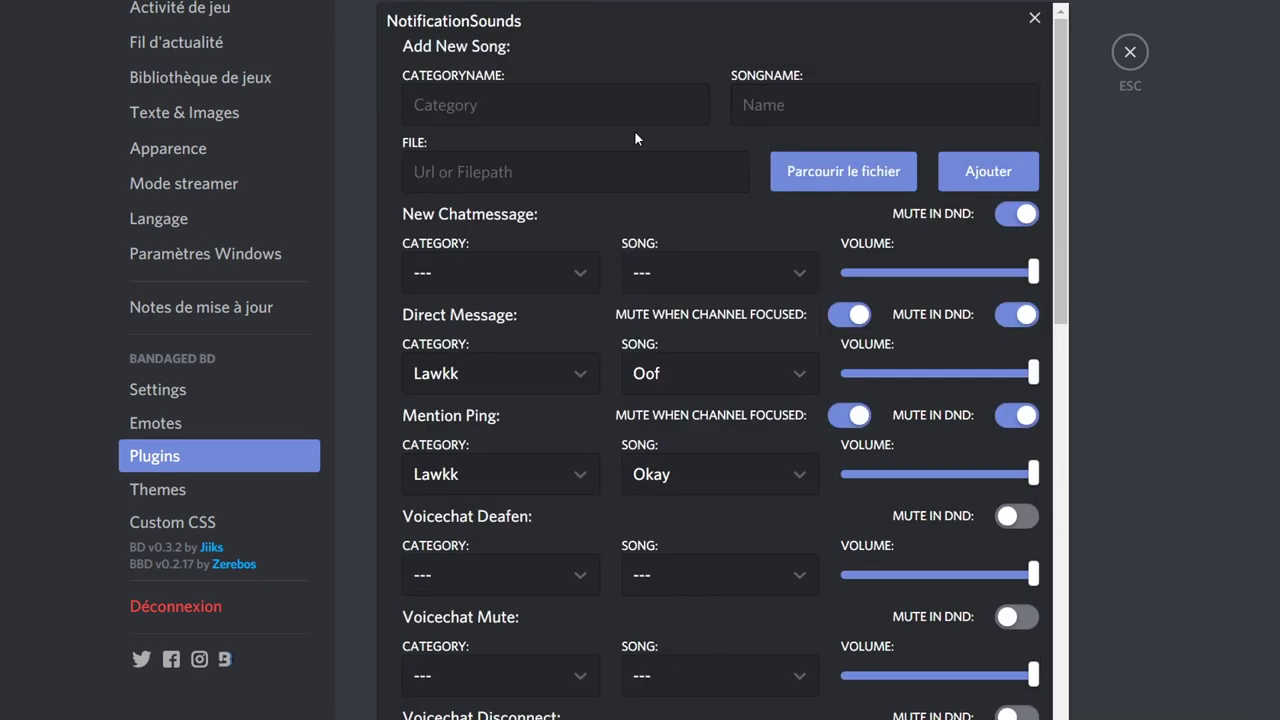
Step: Inspect the categories available for the New Chatmessage sound and look over the neighbouring notification events
{"action": "scroll", "coordinate": [602, 148], "scroll_direction": "down", "scroll_amount": 1}
{"action": "left_click", "coordinate": [545, 180]}
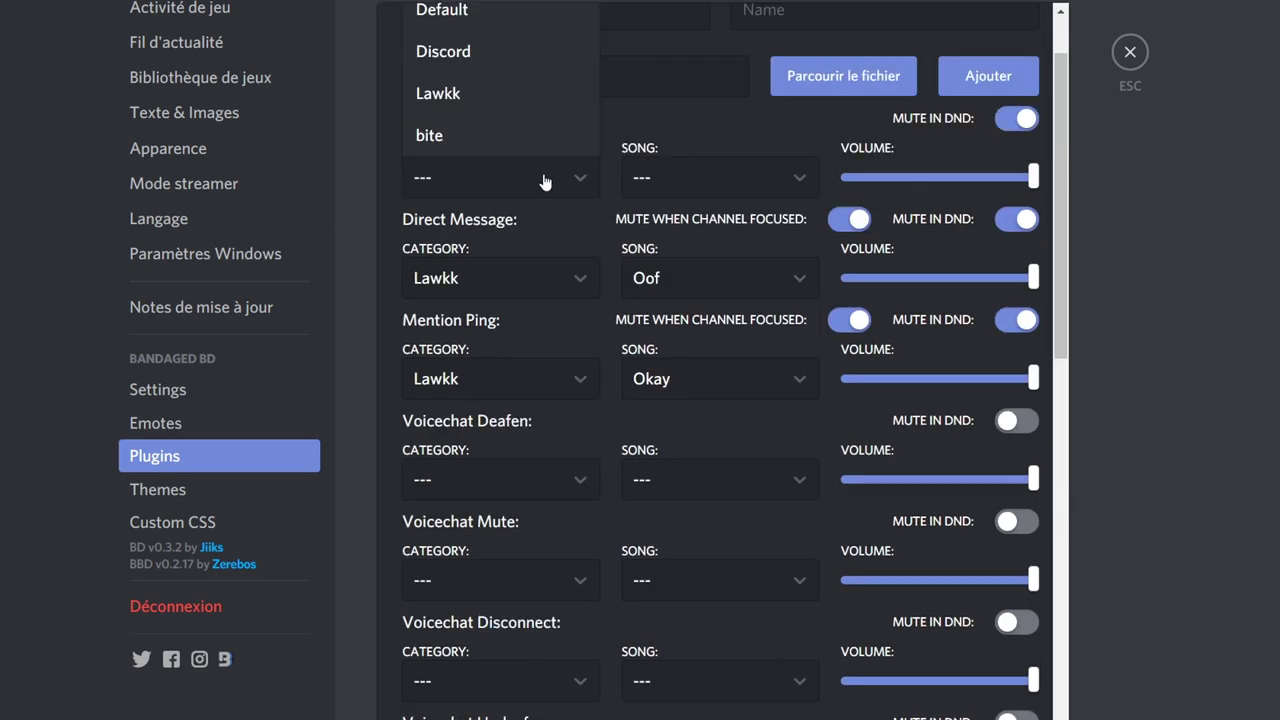
{"action": "left_click", "coordinate": [544, 184]}
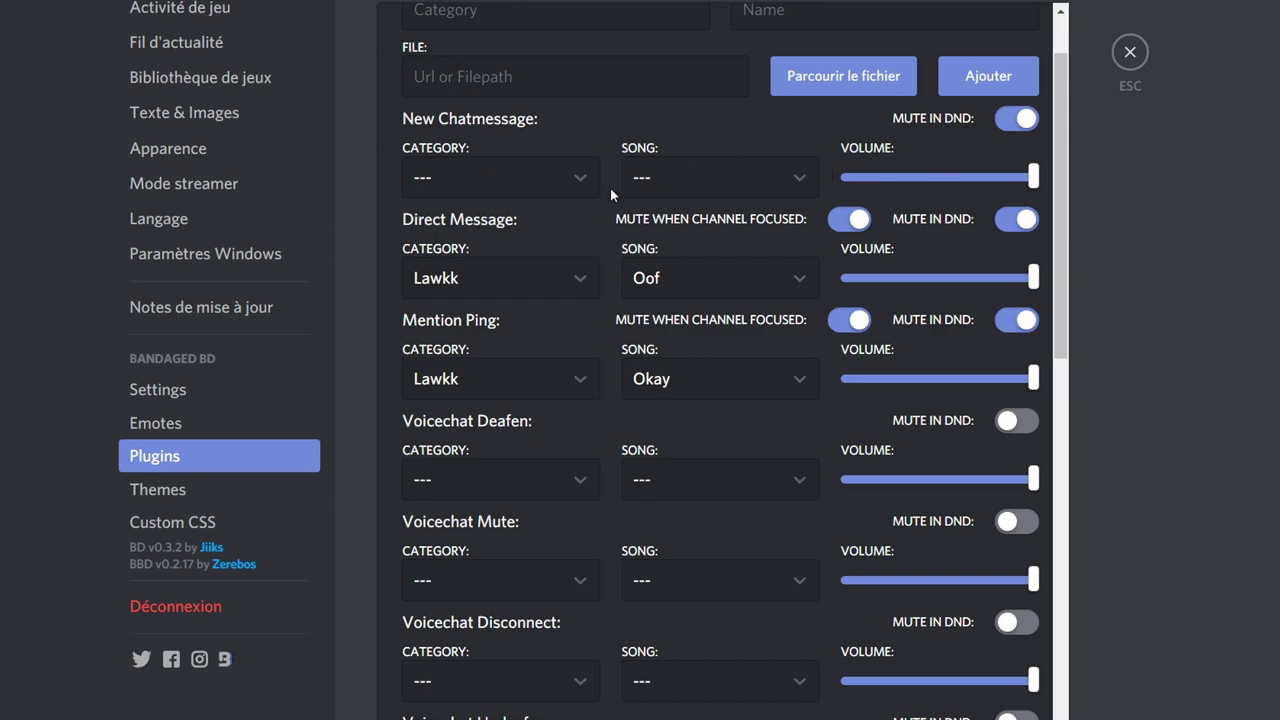
{"action": "scroll", "coordinate": [742, 163], "scroll_direction": "up", "scroll_amount": 1}
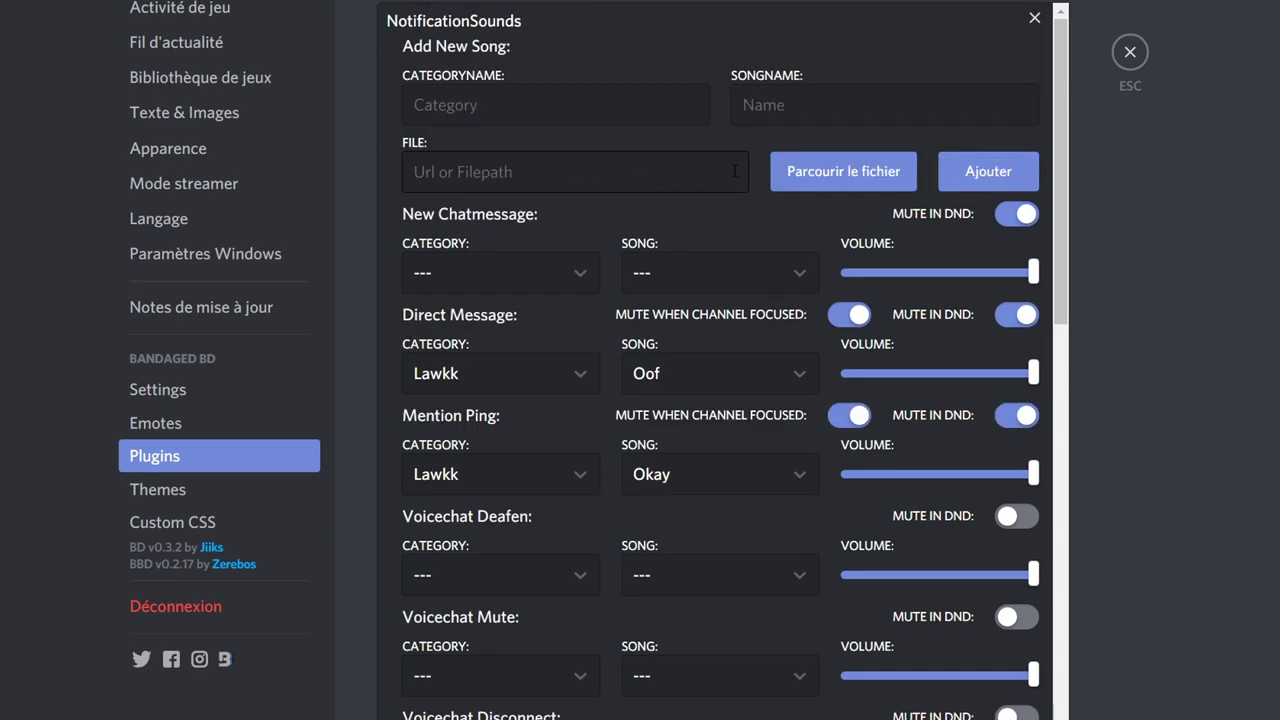
{"action": "scroll", "coordinate": [567, 195], "scroll_direction": "down", "scroll_amount": 1}
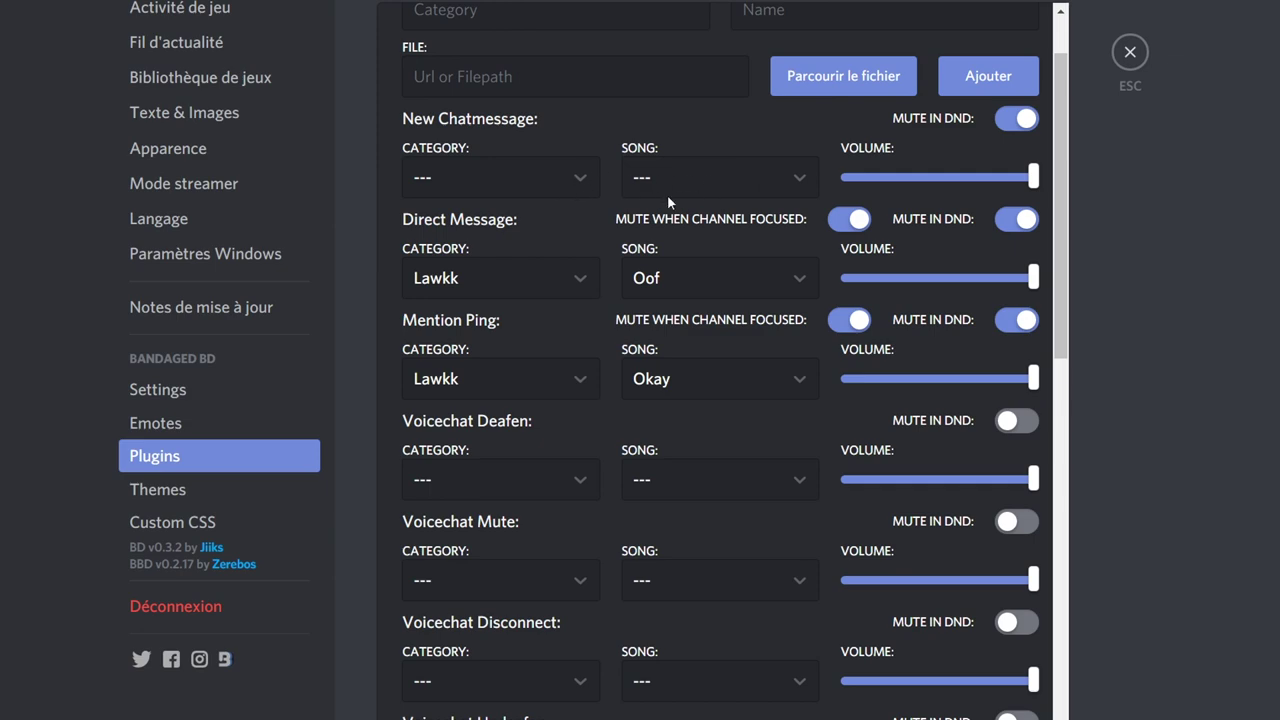
{"action": "scroll", "coordinate": [654, 220], "scroll_direction": "down", "scroll_amount": 2}
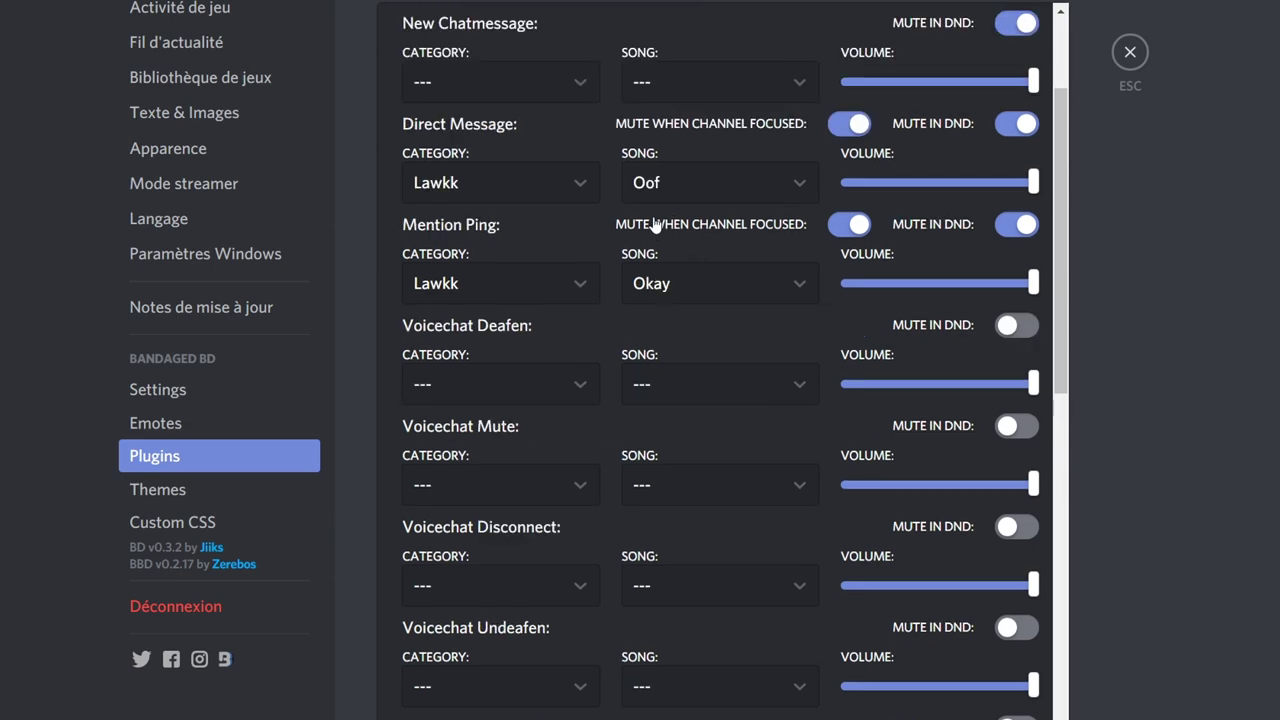
{"action": "scroll", "coordinate": [660, 215], "scroll_direction": "up", "scroll_amount": 3}
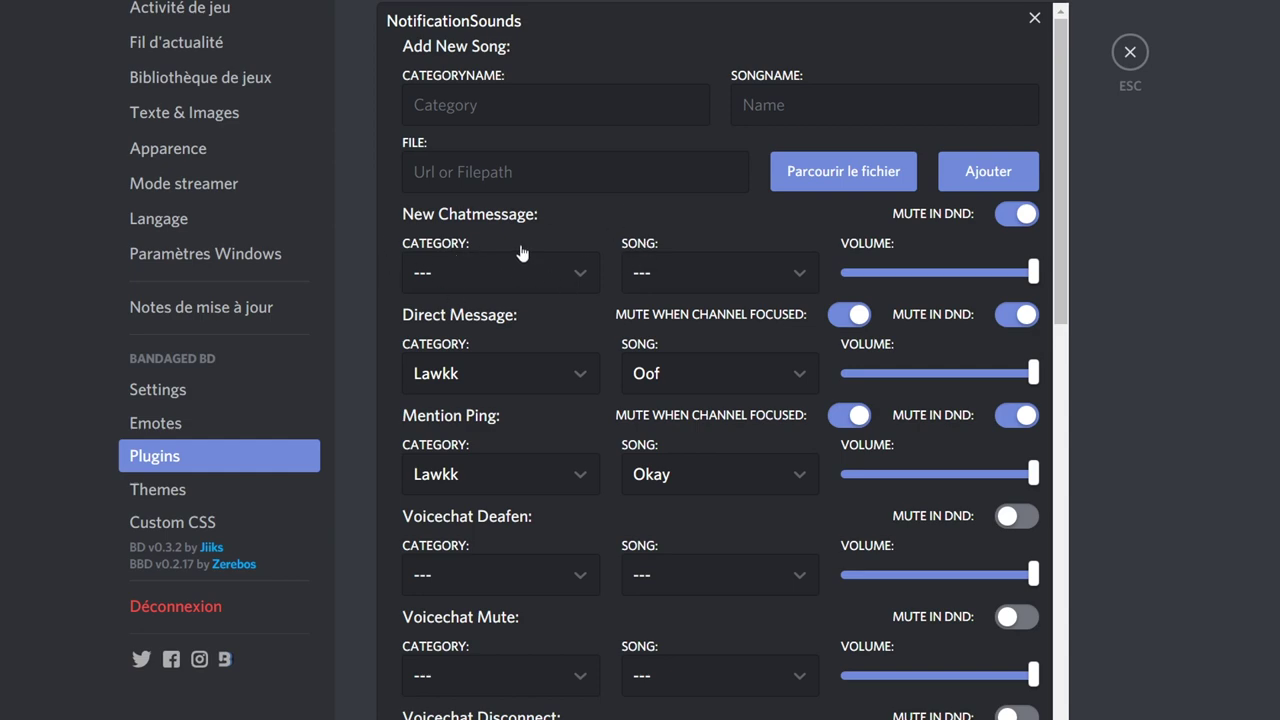
Step: Examine the category, song and mute settings of the notification events from New Chatmessage down to Incoming Call
{"action": "scroll", "coordinate": [567, 259], "scroll_direction": "down", "scroll_amount": 2}
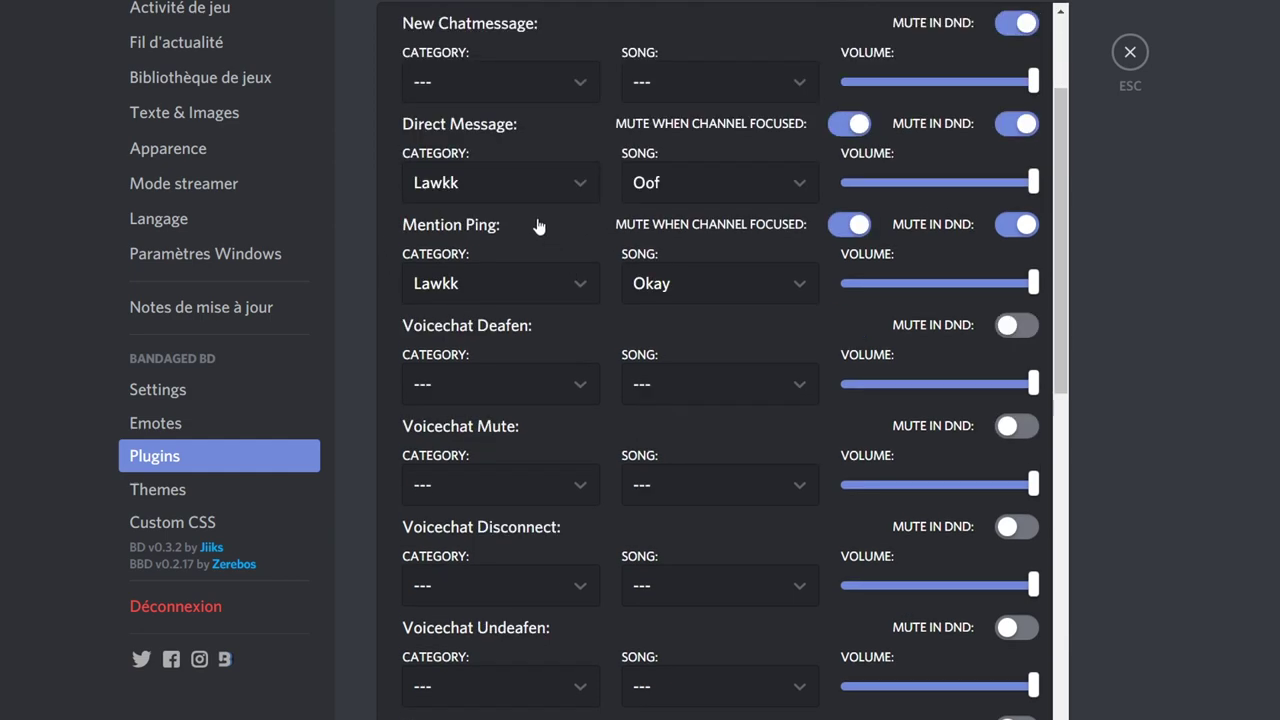
{"action": "scroll", "coordinate": [538, 227], "scroll_direction": "up", "scroll_amount": 1}
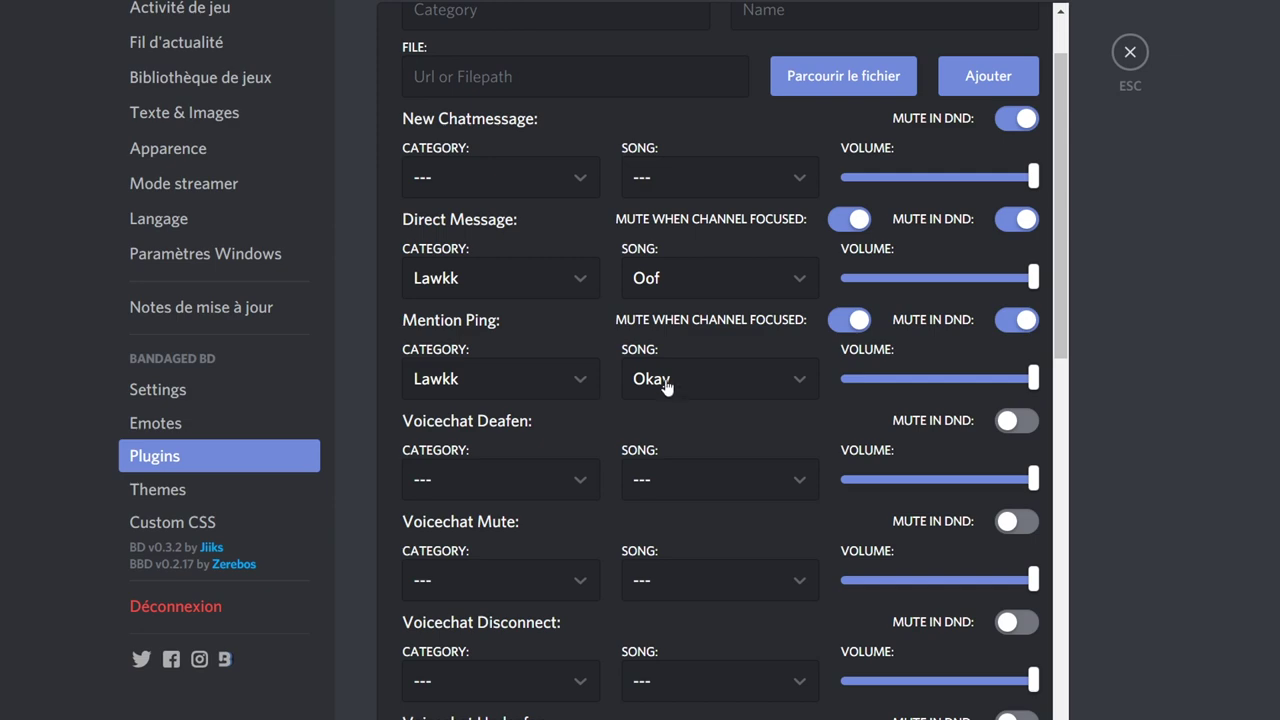
{"action": "scroll", "coordinate": [757, 387], "scroll_direction": "down", "scroll_amount": 5}
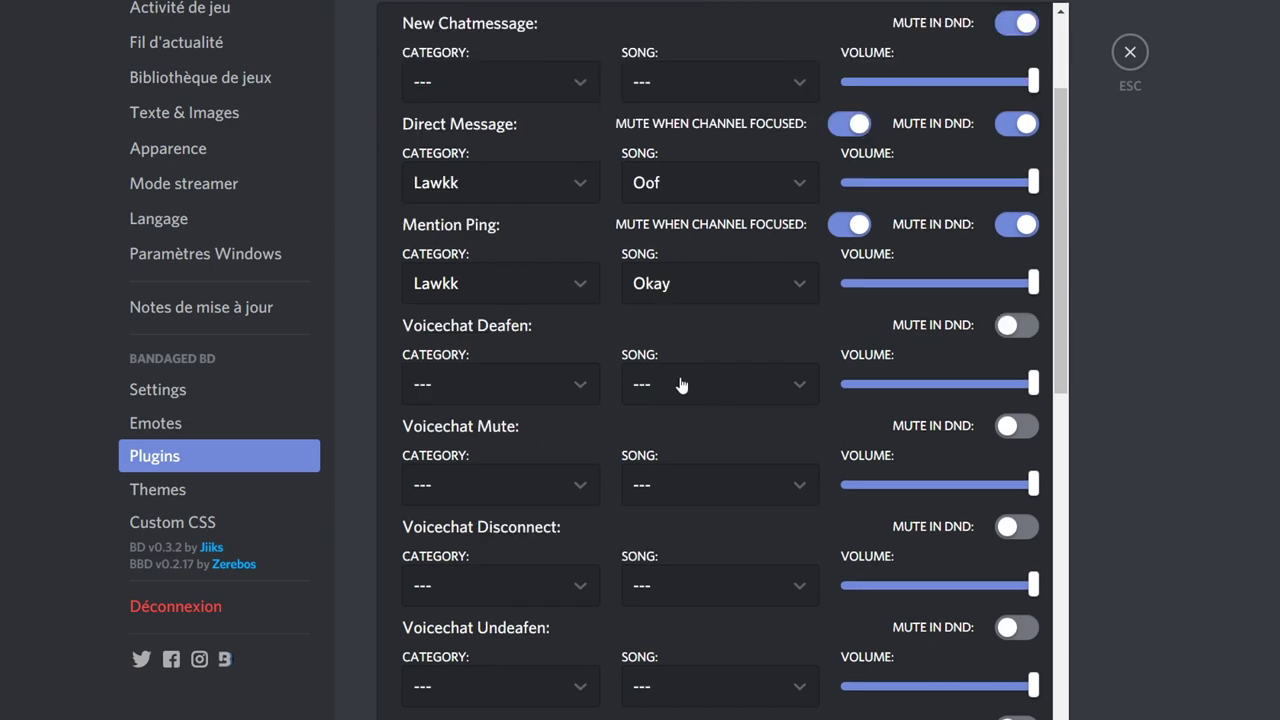
{"action": "scroll", "coordinate": [469, 487], "scroll_direction": "down", "scroll_amount": 1}
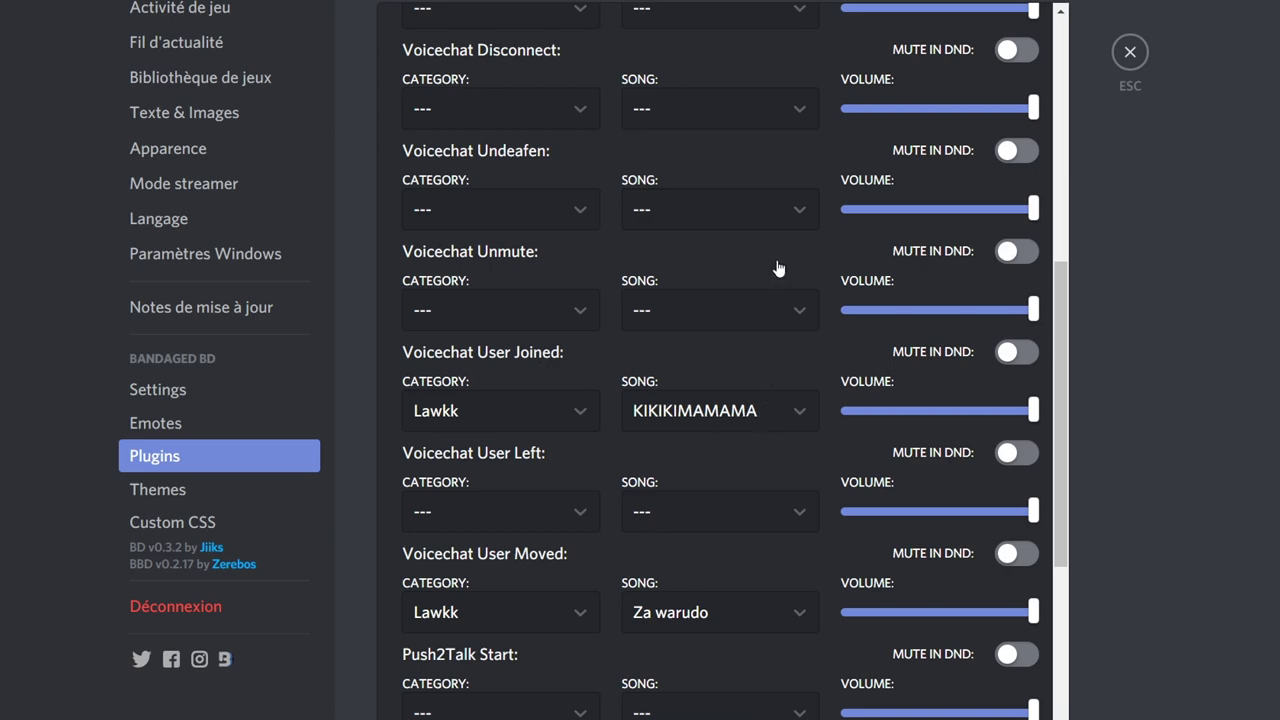
{"action": "scroll", "coordinate": [730, 405], "scroll_direction": "down", "scroll_amount": 1}
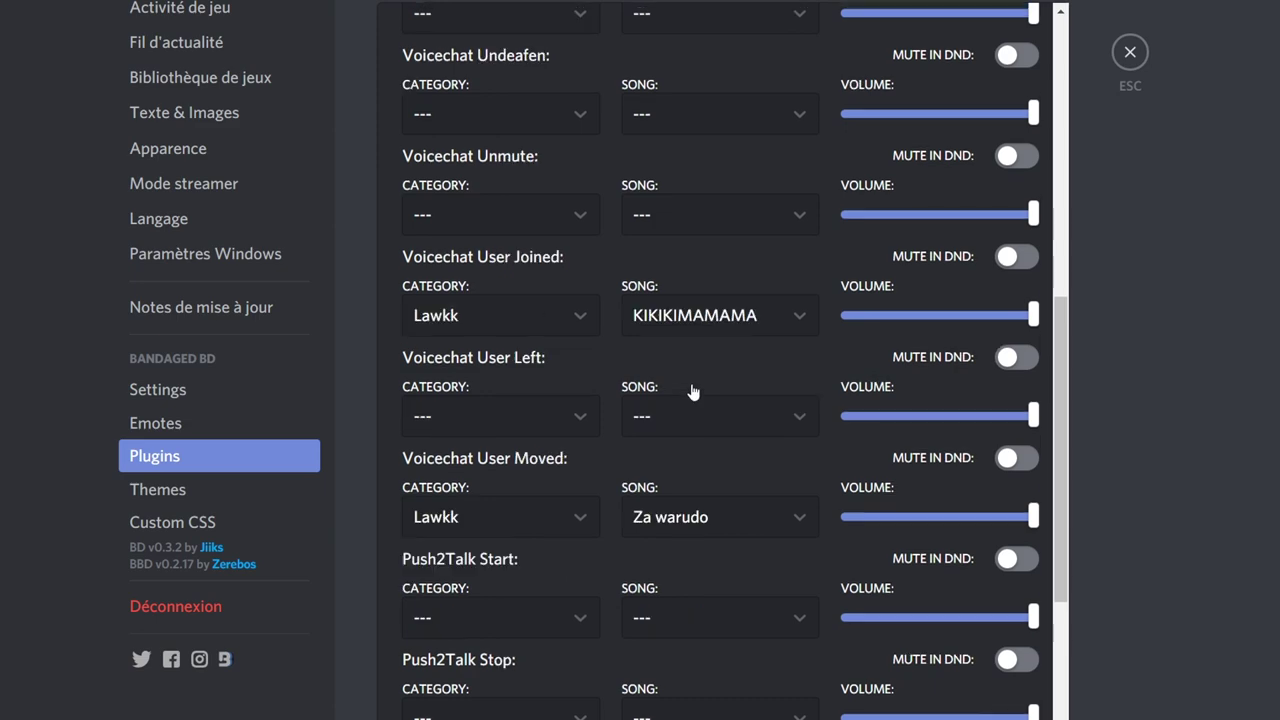
{"action": "scroll", "coordinate": [632, 340], "scroll_direction": "down", "scroll_amount": 1}
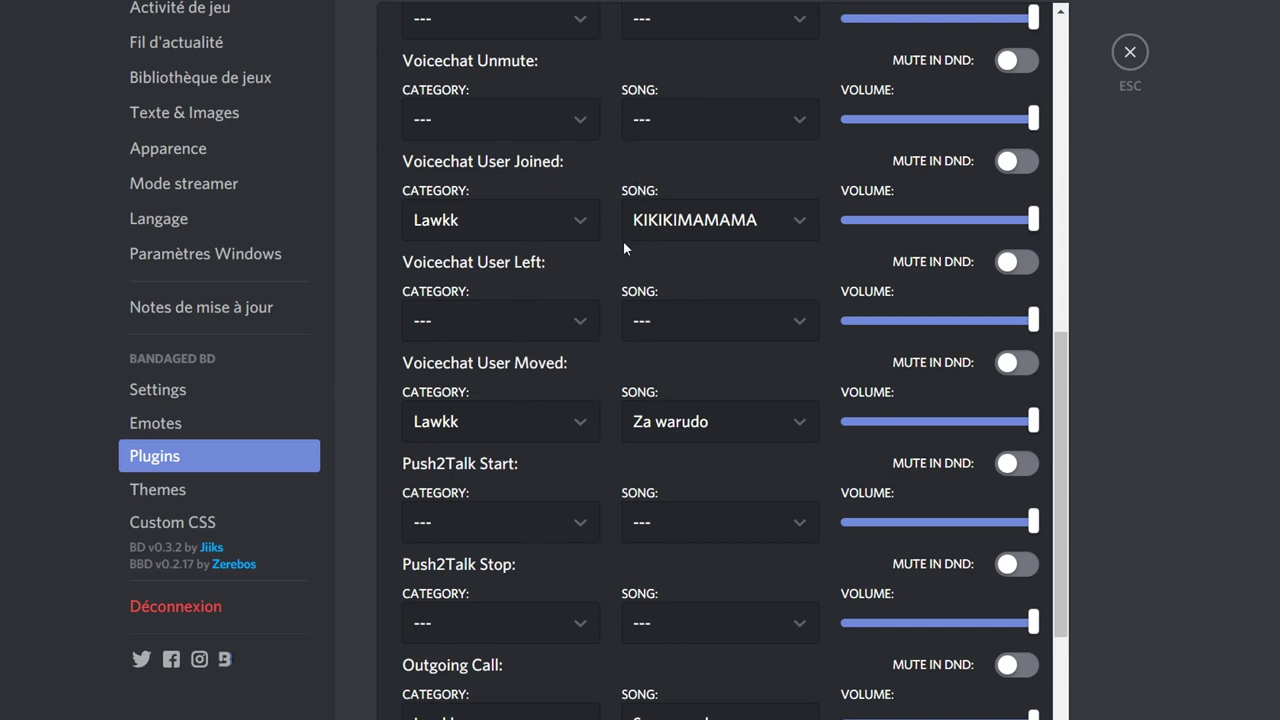
{"action": "scroll", "coordinate": [565, 290], "scroll_direction": "down", "scroll_amount": 1}
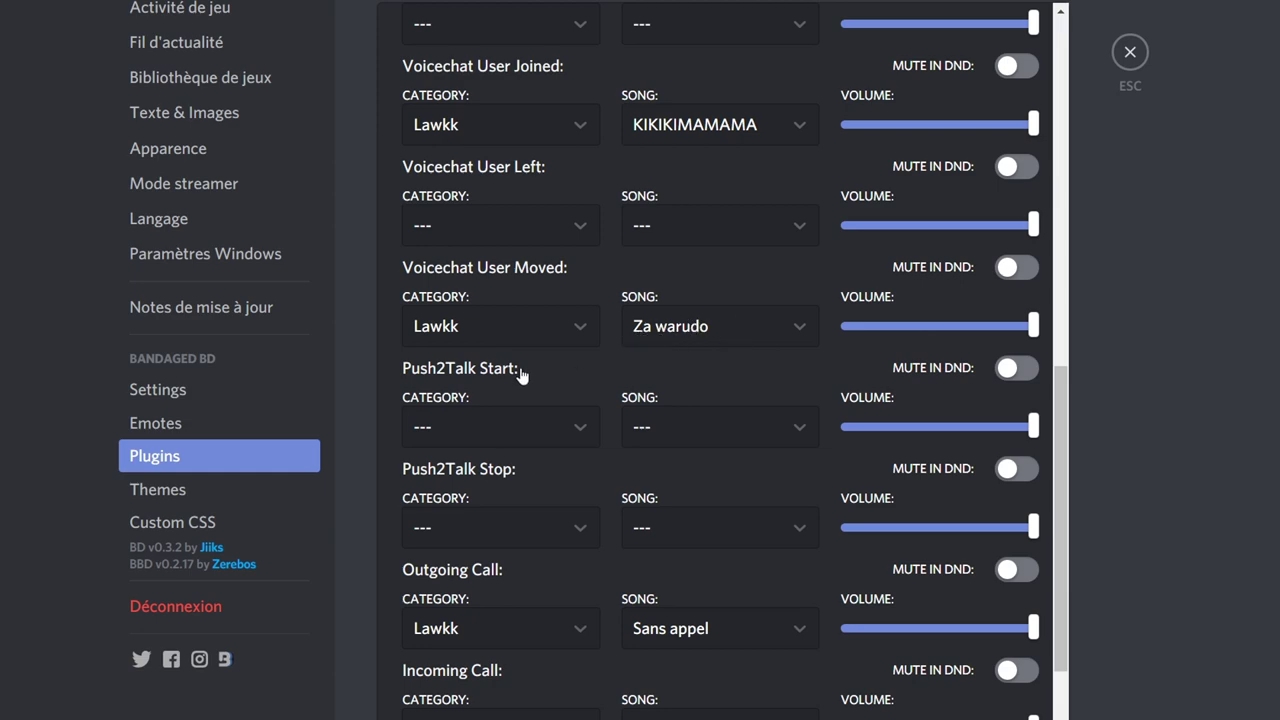
{"action": "scroll", "coordinate": [617, 523], "scroll_direction": "down", "scroll_amount": 2}
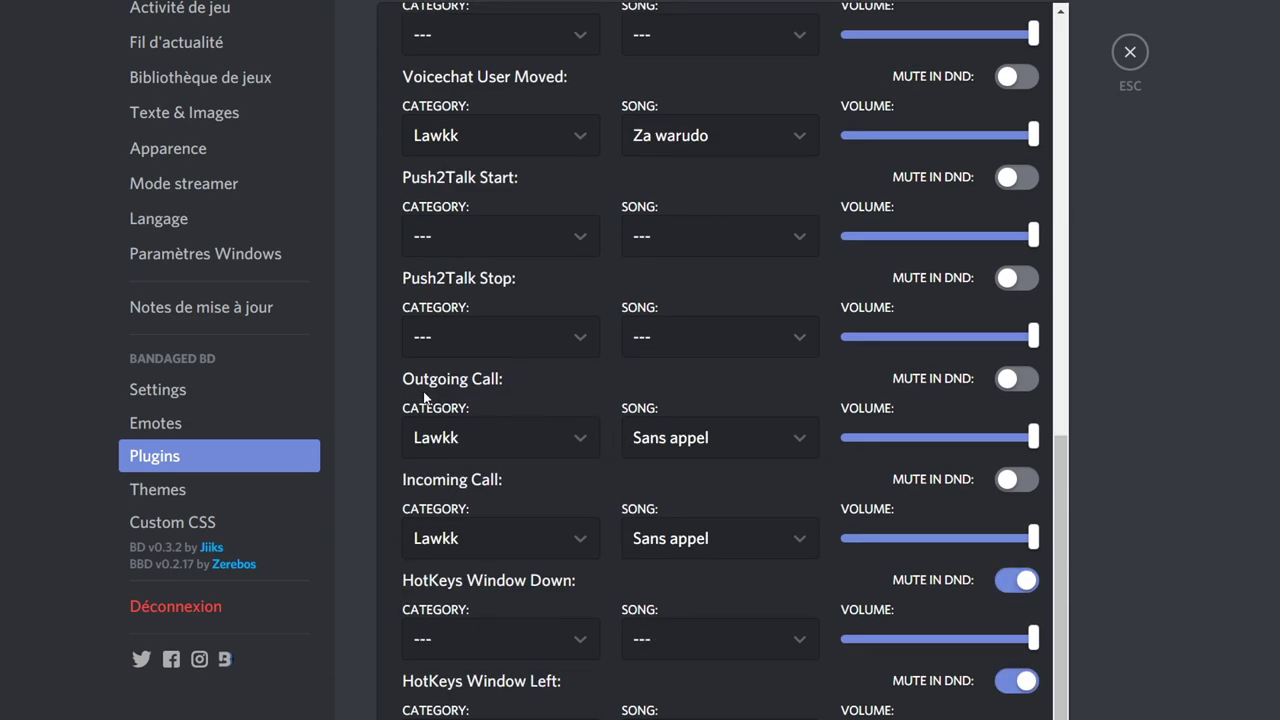
{"action": "scroll", "coordinate": [440, 416], "scroll_direction": "down", "scroll_amount": 1}
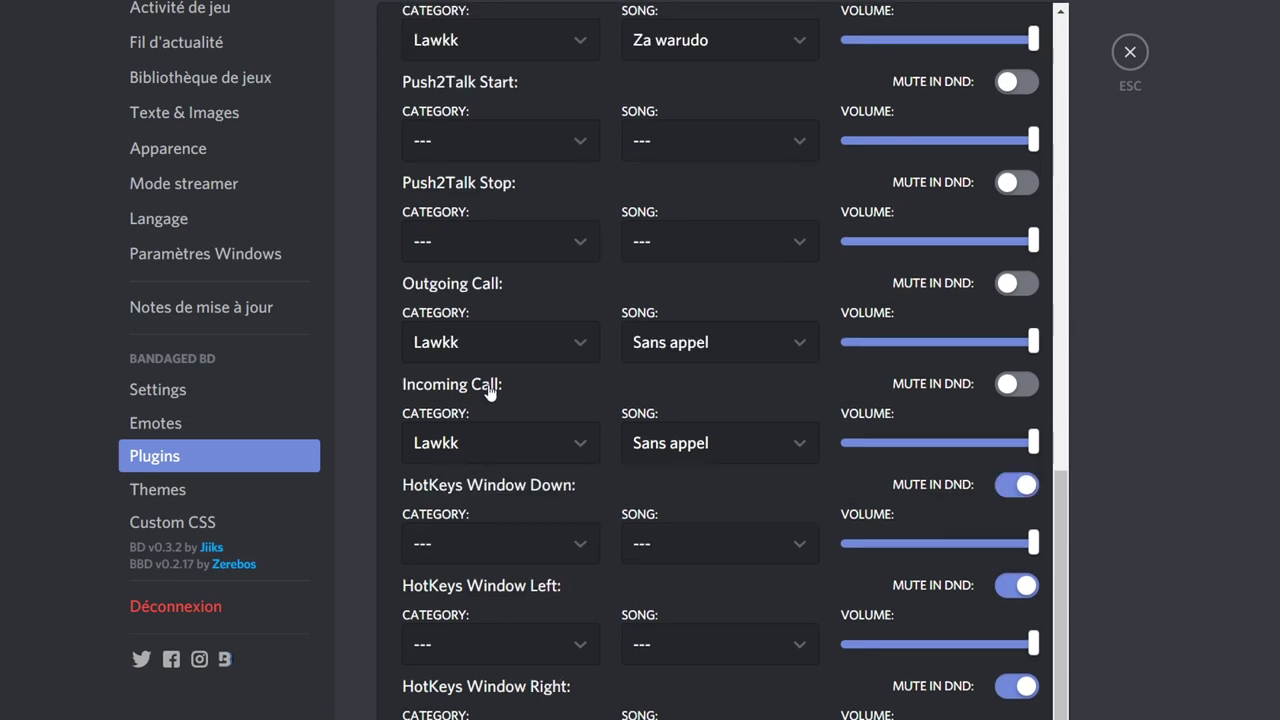
Step: Inspect the songs available for the Incoming Call sound, choosing Sans appel
{"action": "scroll", "coordinate": [512, 455], "scroll_direction": "up", "scroll_amount": 1}
{"action": "scroll", "coordinate": [510, 350], "scroll_direction": "down", "scroll_amount": 1}
{"action": "left_click", "coordinate": [656, 440]}
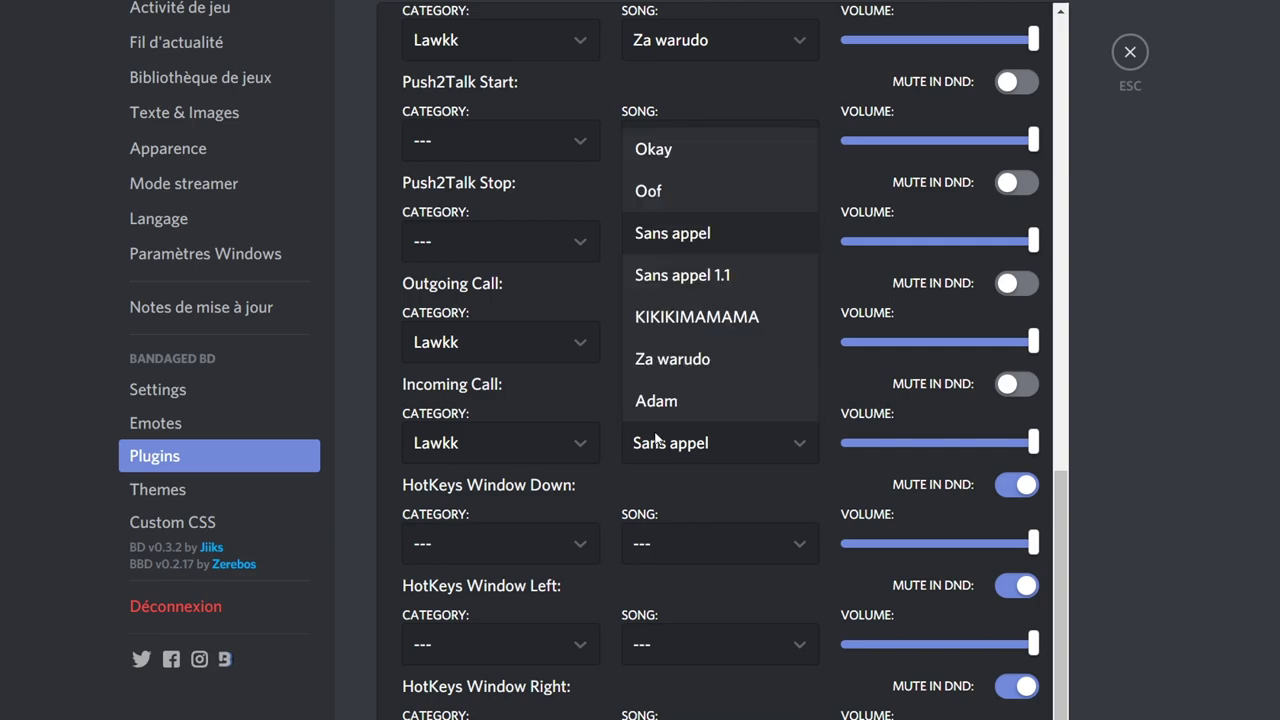
{"action": "left_click", "coordinate": [685, 245]}
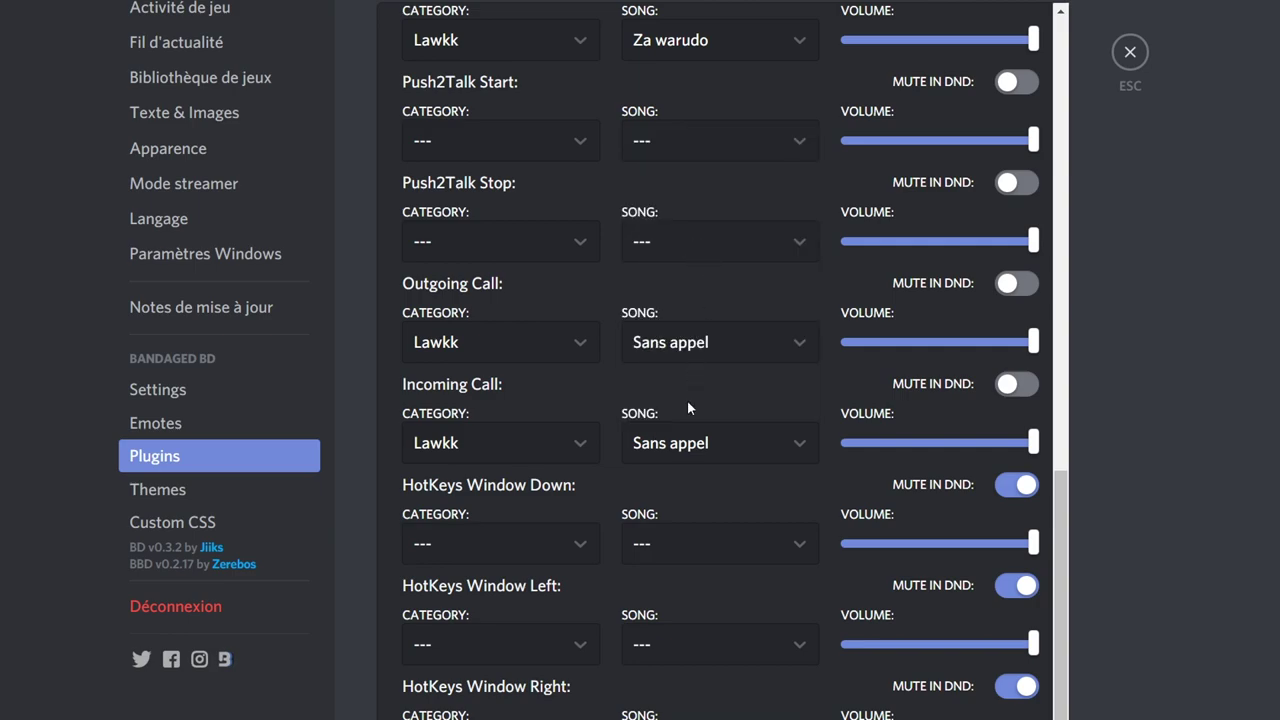
Step: Look over the HotKeys Window sound settings and the closing options of NotificationSounds, and leave the user settings
{"action": "scroll", "coordinate": [677, 449], "scroll_direction": "down", "scroll_amount": 5}
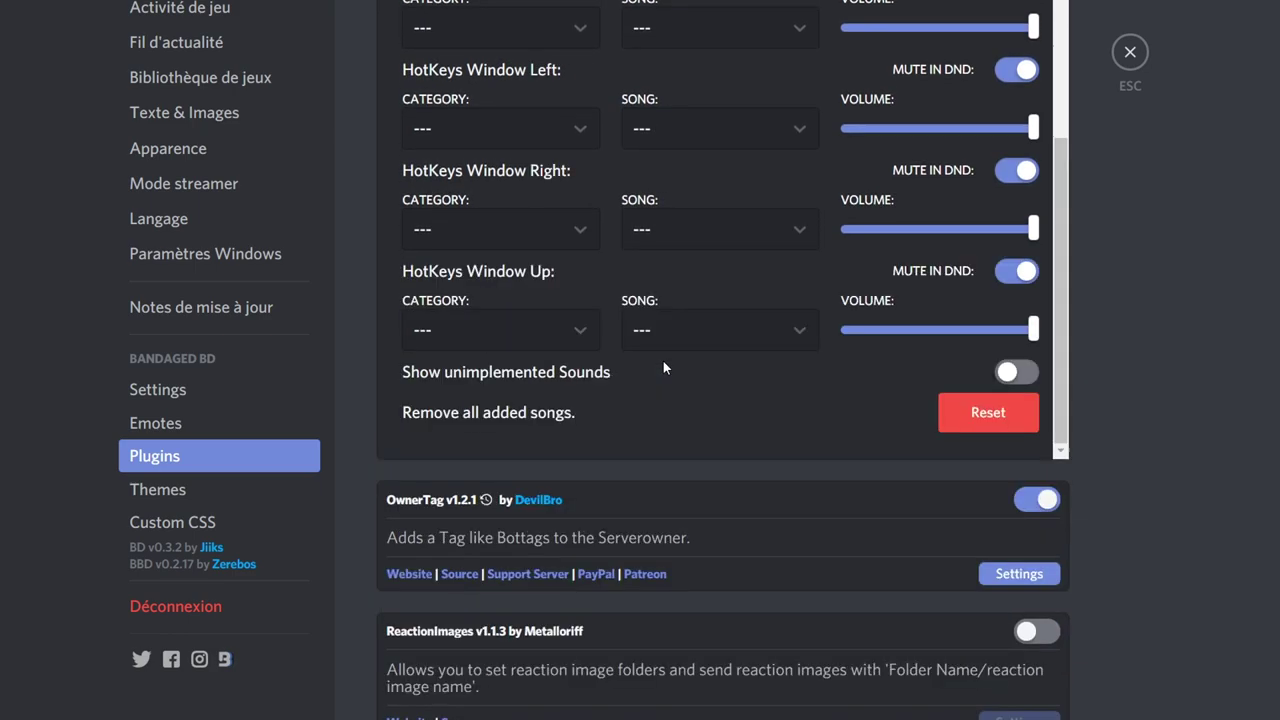
{"action": "scroll", "coordinate": [663, 369], "scroll_direction": "up", "scroll_amount": 2}
{"action": "scroll", "coordinate": [1020, 160], "scroll_direction": "up", "scroll_amount": 3}
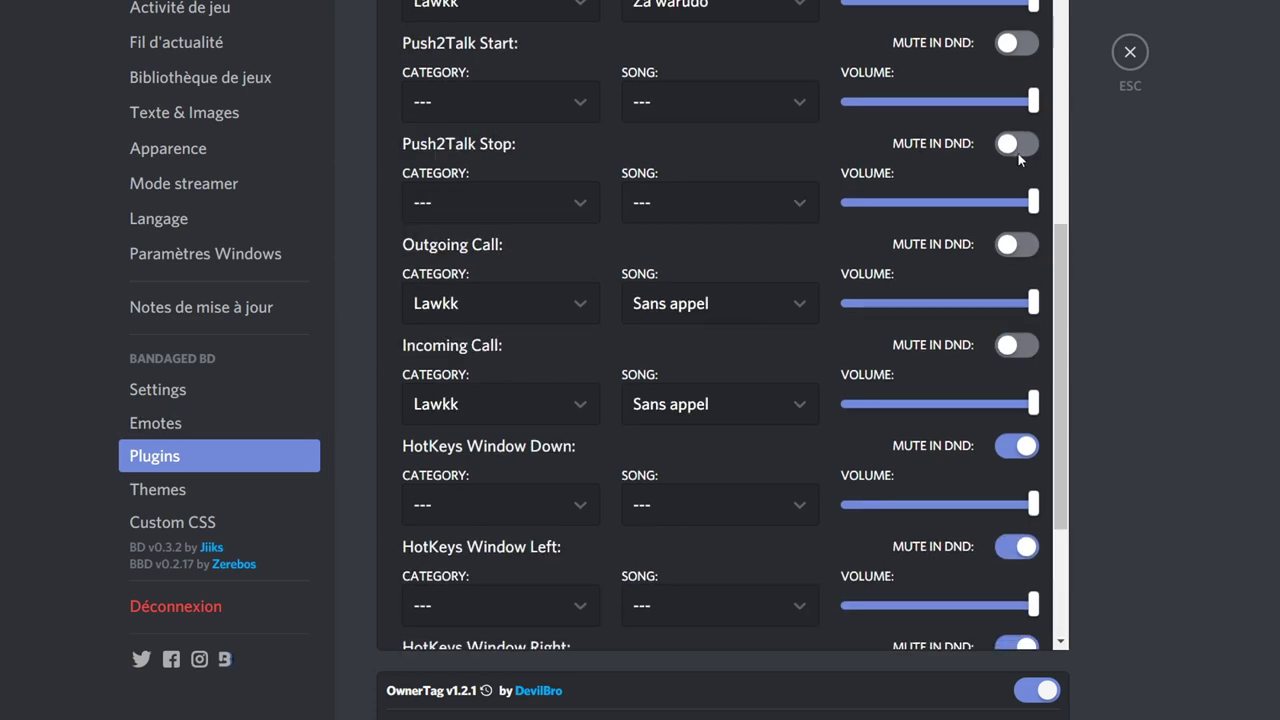
{"action": "left_click", "coordinate": [1131, 60]}
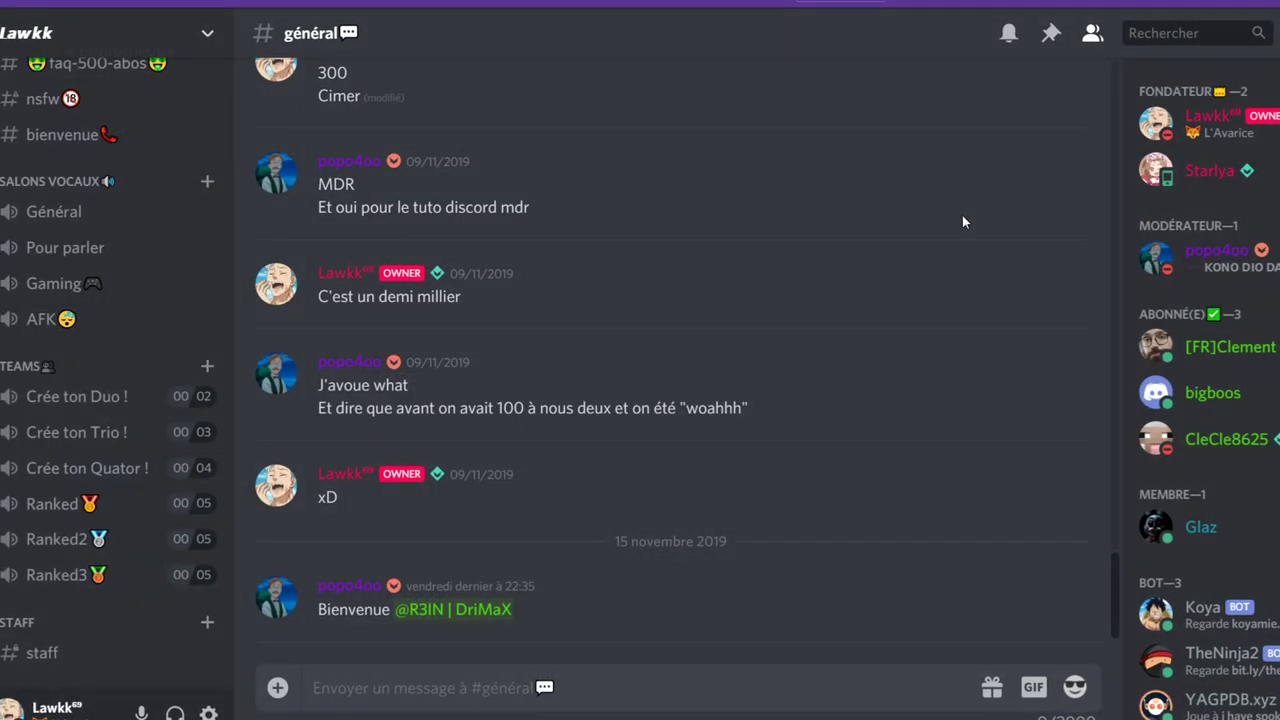
Step: Reopen the BandagedBD plugin list from the user settings and look through the installed plugins for NotificationSounds
{"action": "left_click", "coordinate": [208, 712]}
{"action": "scroll", "coordinate": [250, 390], "scroll_direction": "down", "scroll_amount": 5}
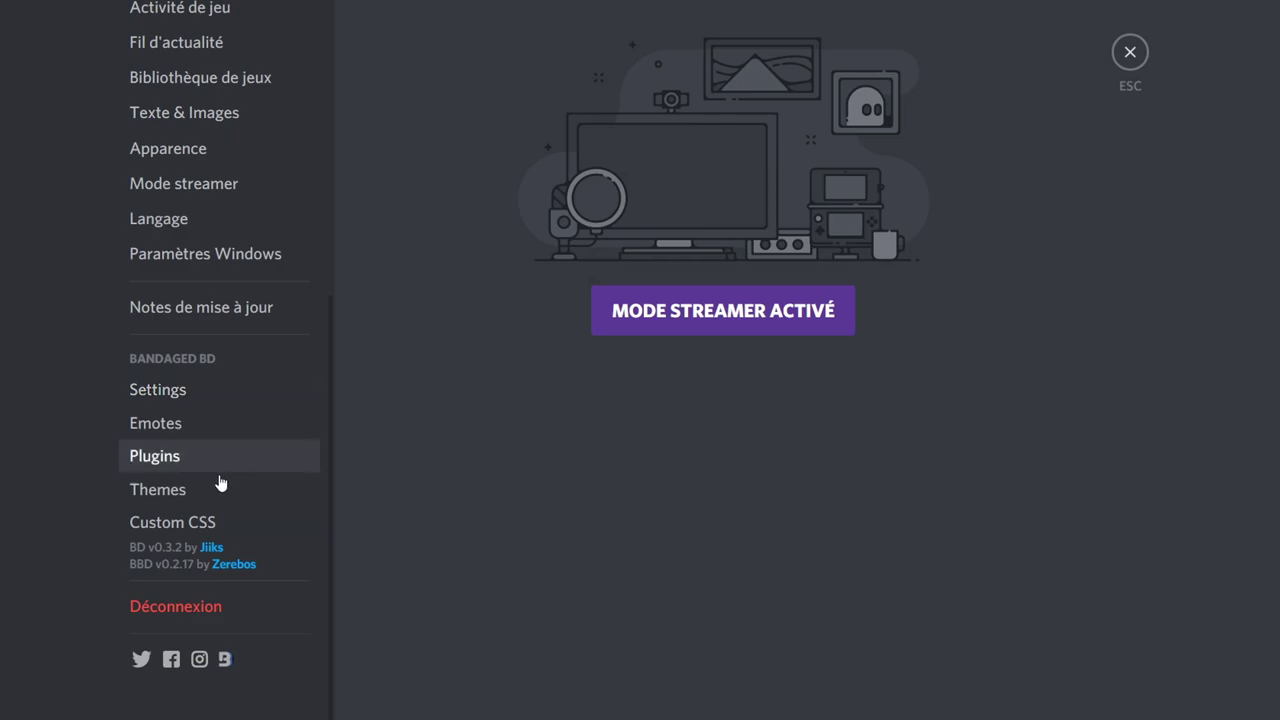
{"action": "left_click", "coordinate": [203, 452]}
{"action": "scroll", "coordinate": [487, 397], "scroll_direction": "down", "scroll_amount": 2}
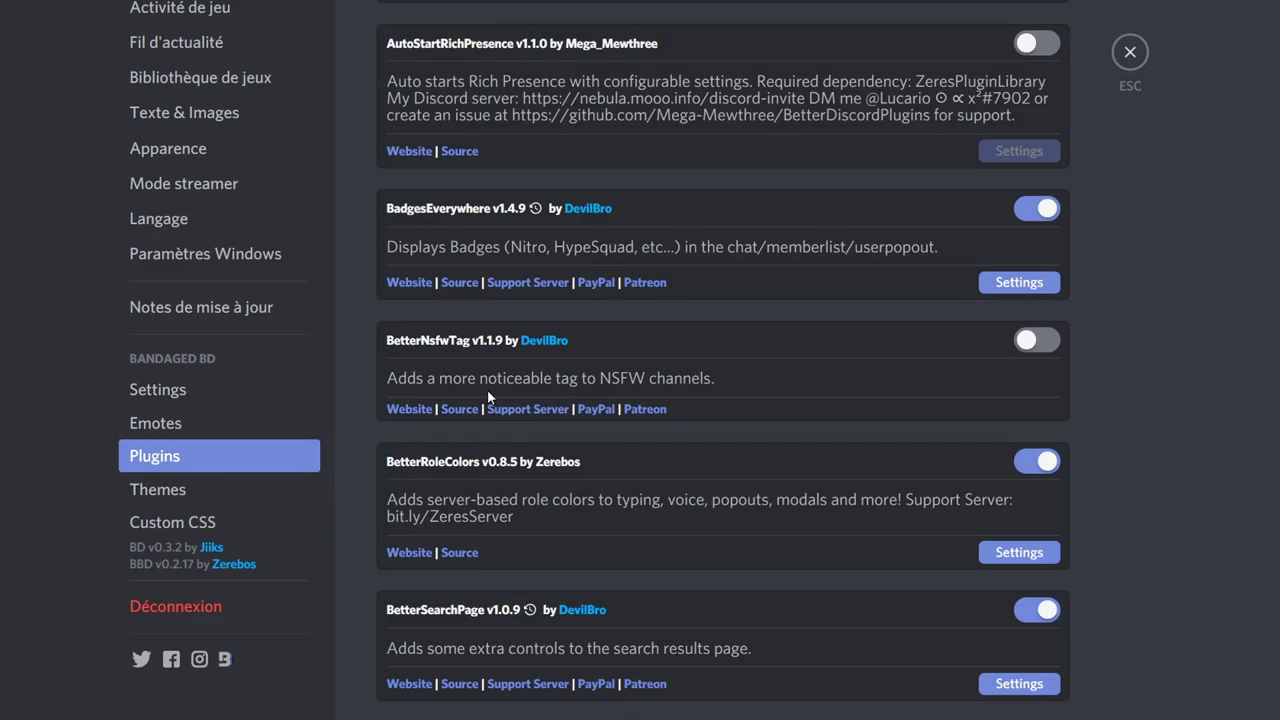
{"action": "scroll", "coordinate": [488, 397], "scroll_direction": "down", "scroll_amount": 1}
{"action": "scroll", "coordinate": [560, 371], "scroll_direction": "up", "scroll_amount": 3}
{"action": "scroll", "coordinate": [773, 349], "scroll_direction": "down", "scroll_amount": 20}
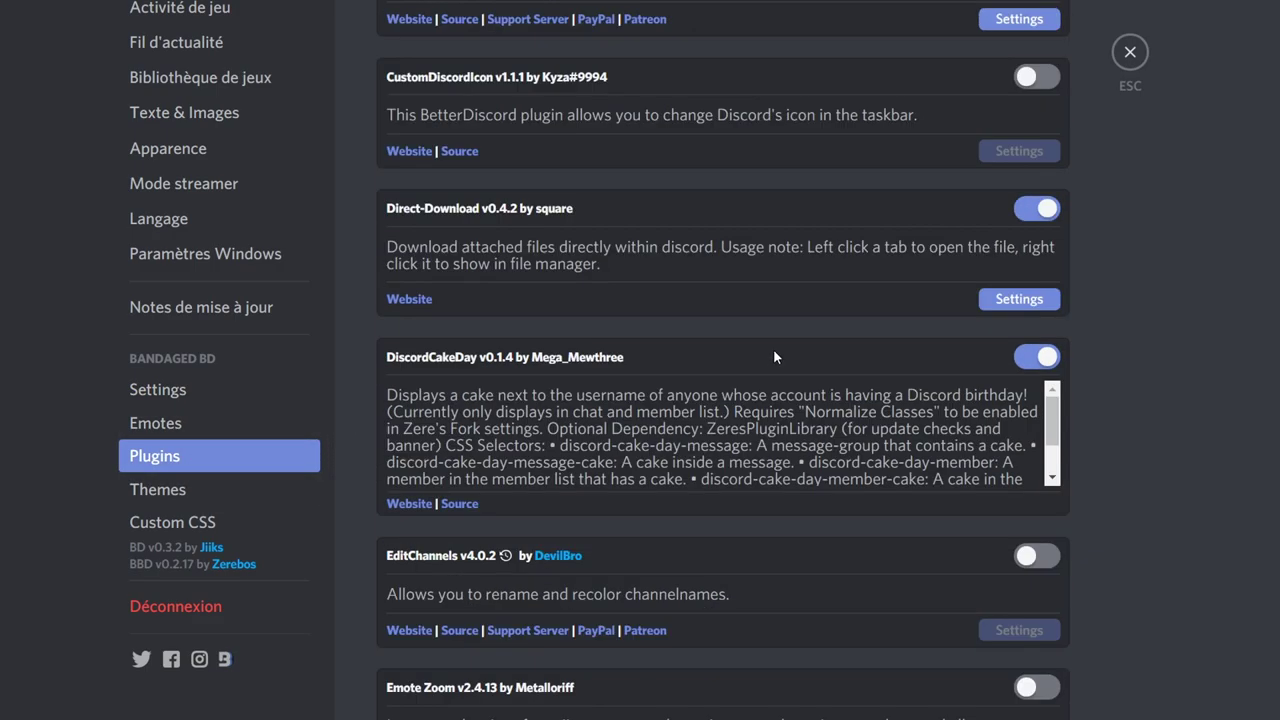
{"action": "scroll", "coordinate": [779, 386], "scroll_direction": "up", "scroll_amount": 6}
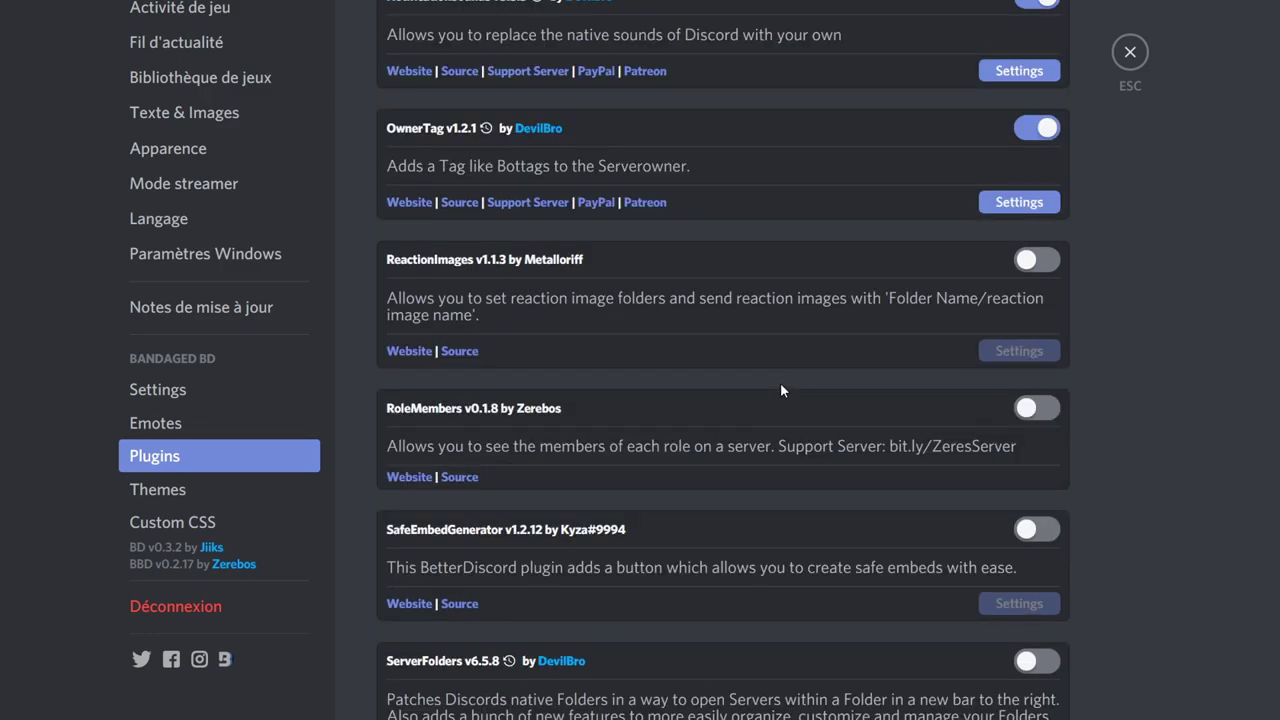
{"action": "scroll", "coordinate": [779, 120], "scroll_direction": "up", "scroll_amount": 1}
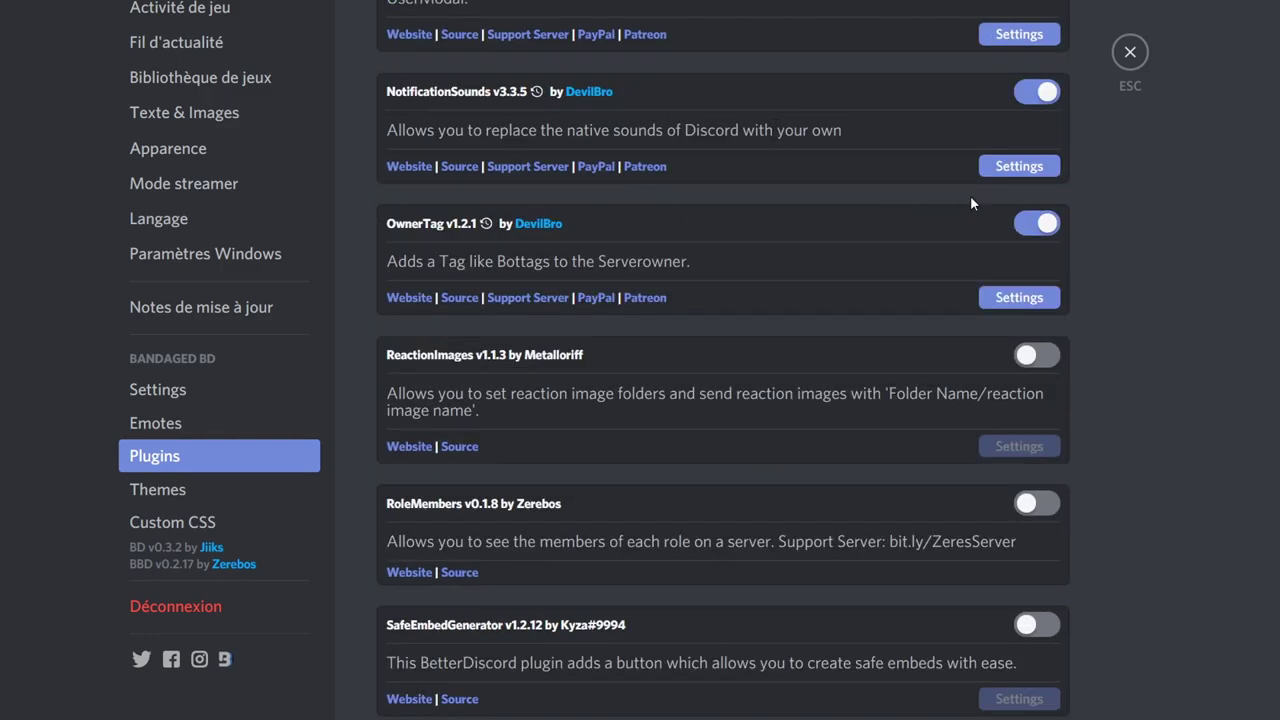
Step: Open the NotificationSounds settings and review the sound assignments down to the HotKeys Window events
{"action": "left_click", "coordinate": [1015, 170]}
{"action": "scroll", "coordinate": [740, 289], "scroll_direction": "down", "scroll_amount": 8}
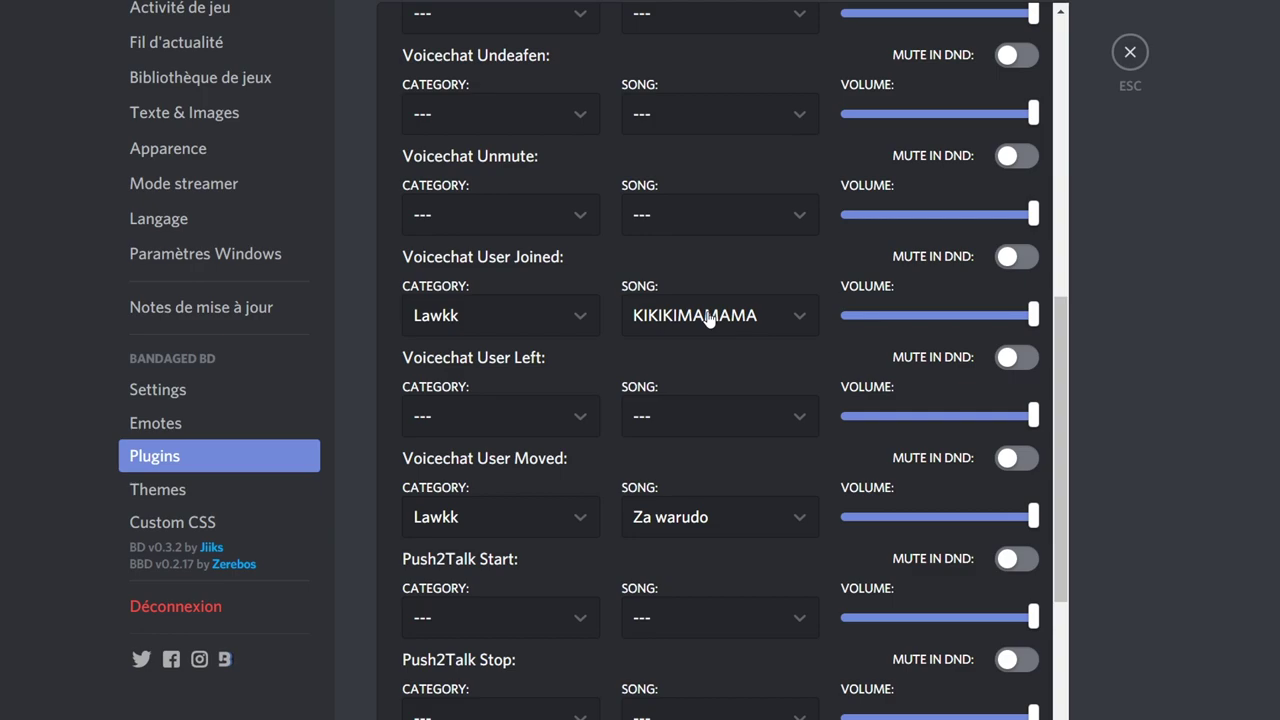
{"action": "scroll", "coordinate": [709, 323], "scroll_direction": "up", "scroll_amount": 2}
{"action": "scroll", "coordinate": [600, 340], "scroll_direction": "down", "scroll_amount": 8}
{"action": "scroll", "coordinate": [490, 365], "scroll_direction": "down", "scroll_amount": 3}
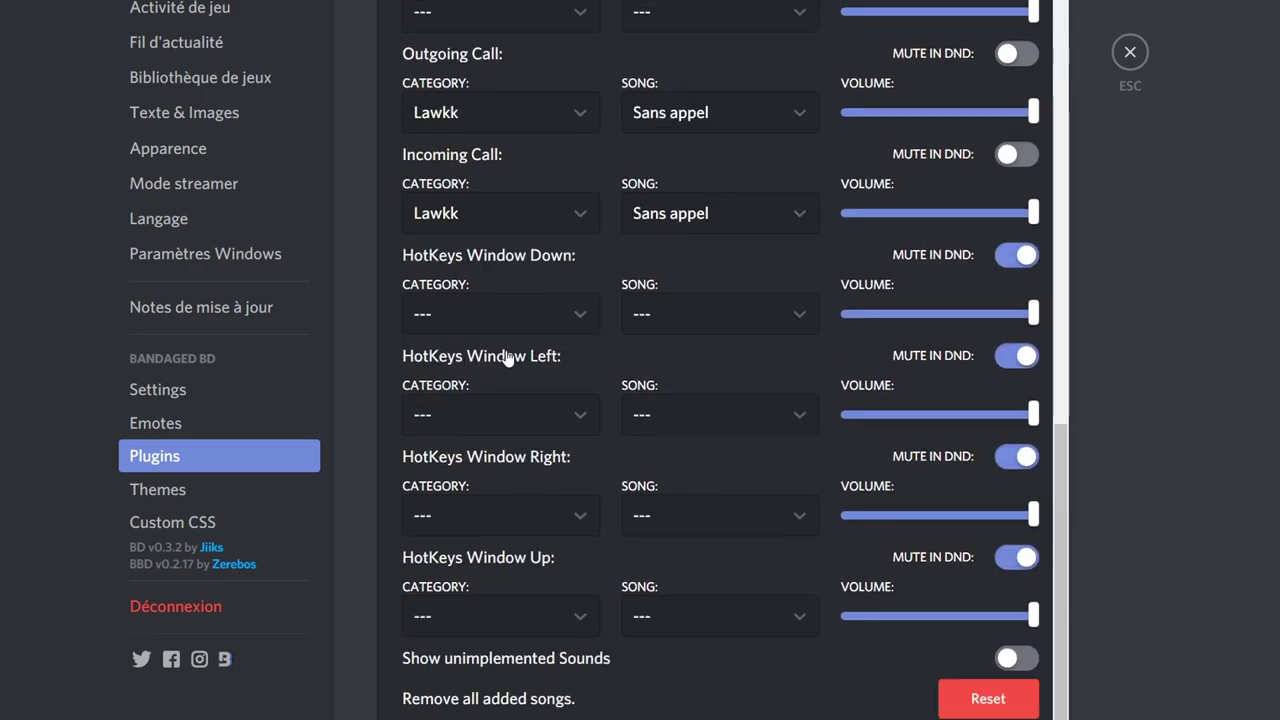
Step: Enable the dokkaebi v1.0 theme and view its appearance in the général channel
{"action": "left_click", "coordinate": [154, 425]}
{"action": "left_click", "coordinate": [168, 491]}
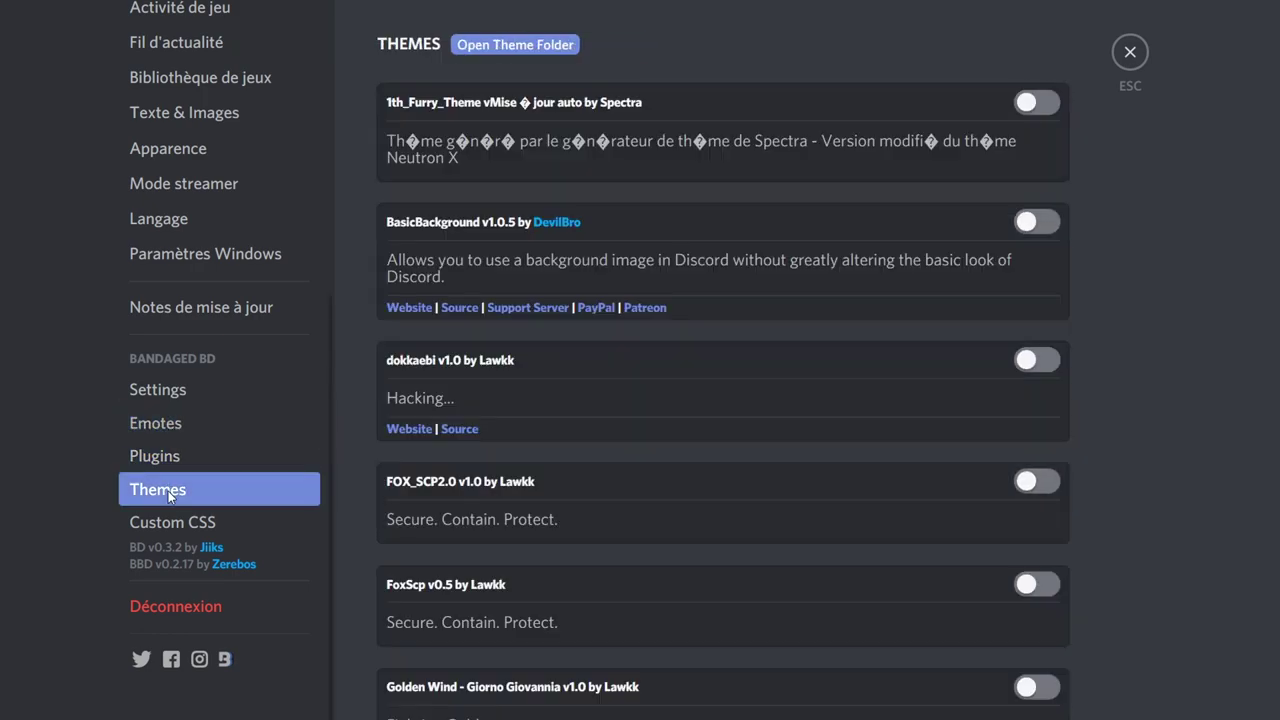
{"action": "scroll", "coordinate": [607, 233], "scroll_direction": "down", "scroll_amount": 2}
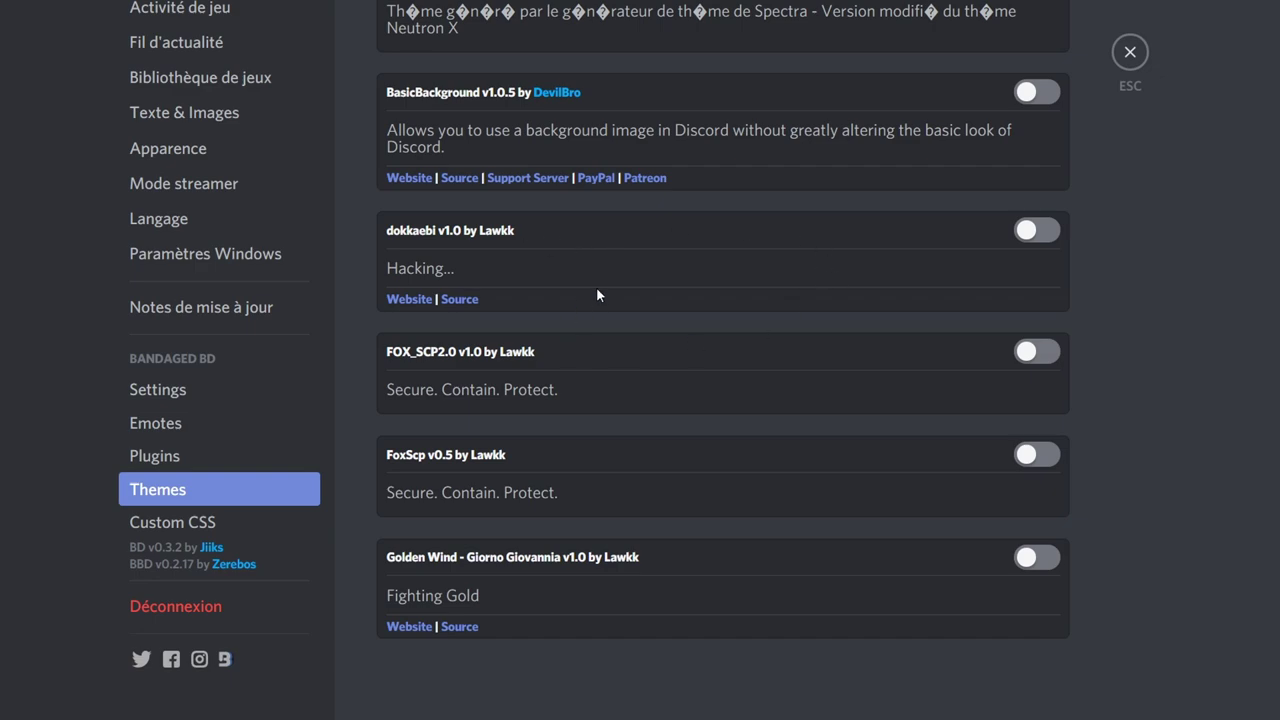
{"action": "left_click", "coordinate": [1037, 231]}
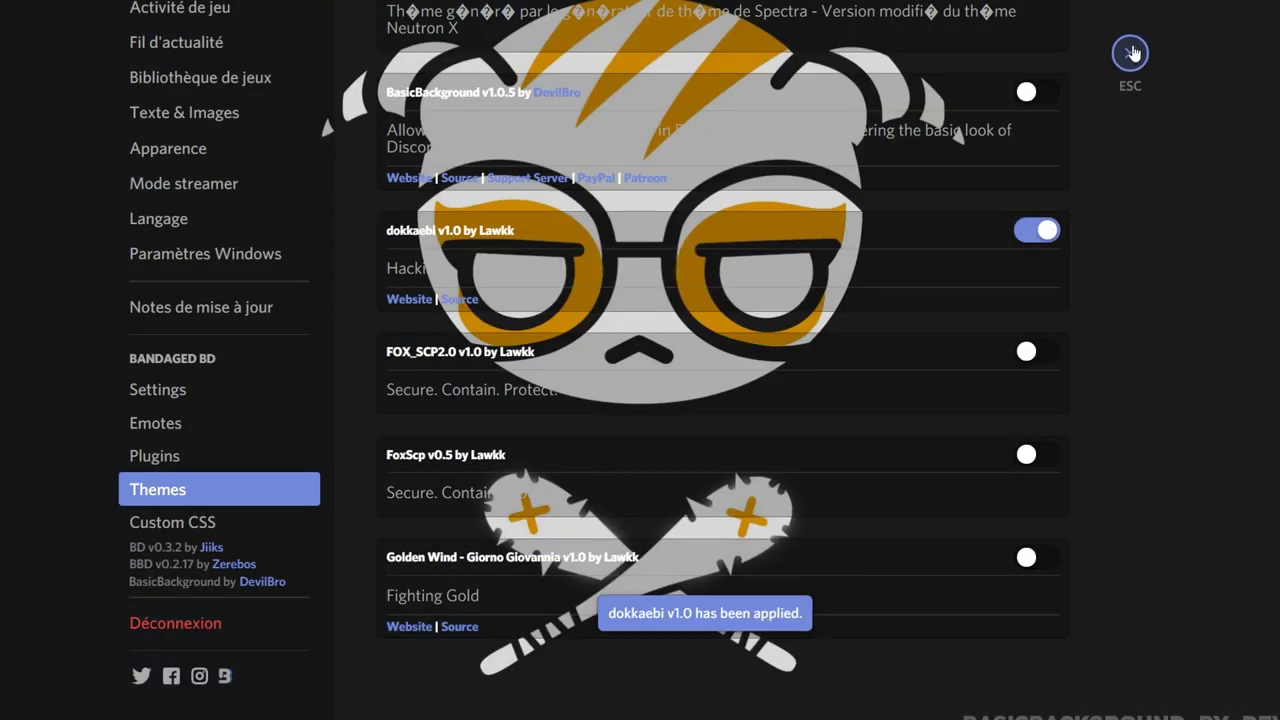
{"action": "left_click", "coordinate": [1131, 53]}
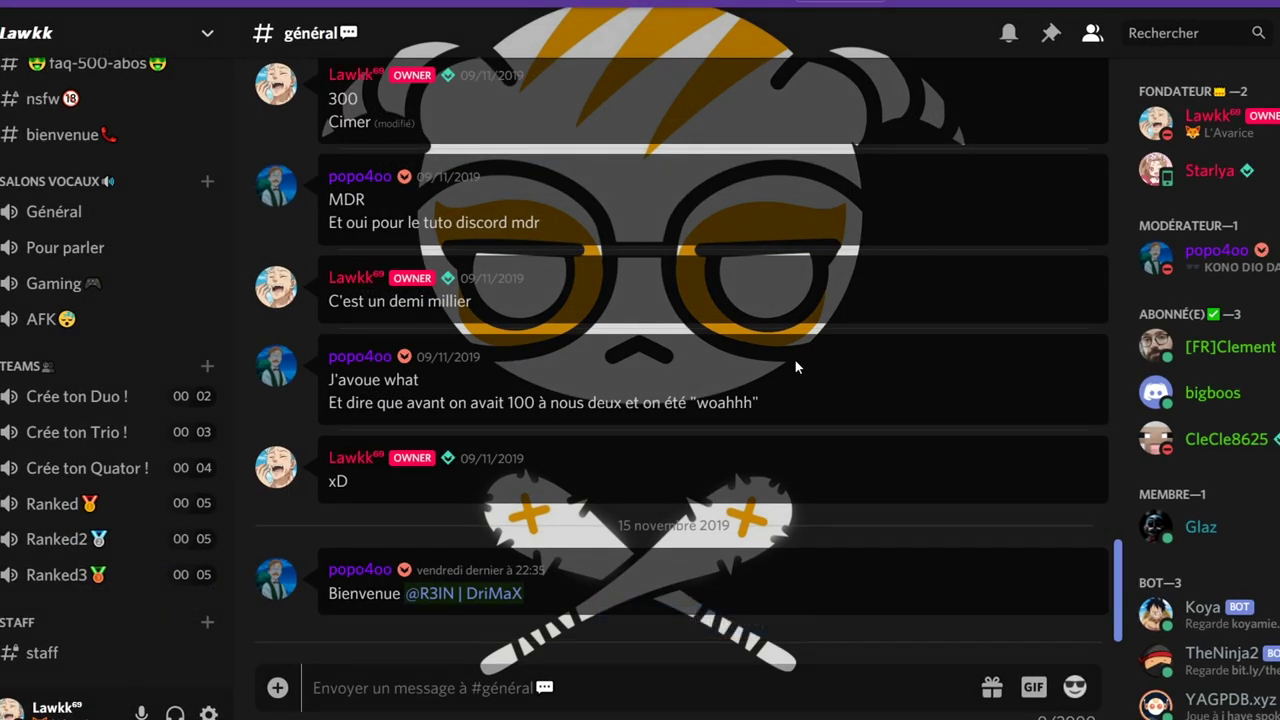
{"action": "scroll", "coordinate": [795, 362], "scroll_direction": "up", "scroll_amount": 5}
{"action": "scroll", "coordinate": [798, 358], "scroll_direction": "down", "scroll_amount": 5}
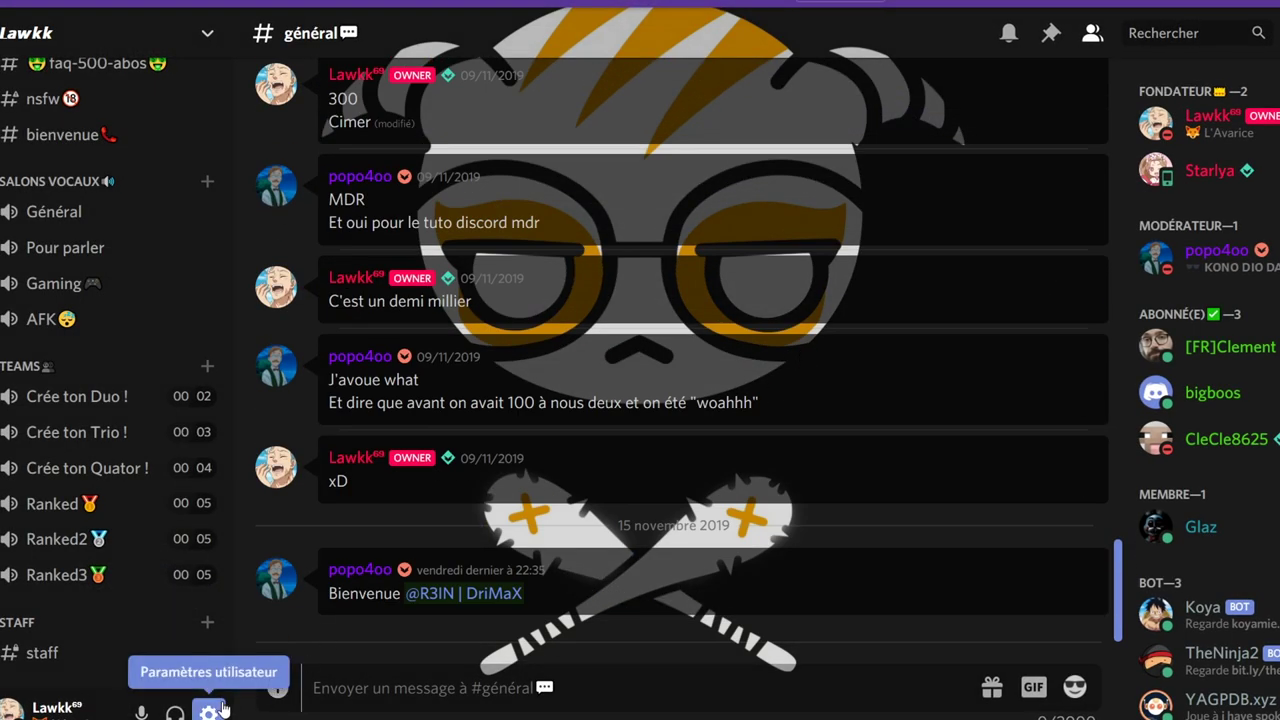
Step: Return to the BandagedBD plugin list and switch the BadgesEverywhere plugin off and on again
{"action": "key", "text": "ctrl+comma"}
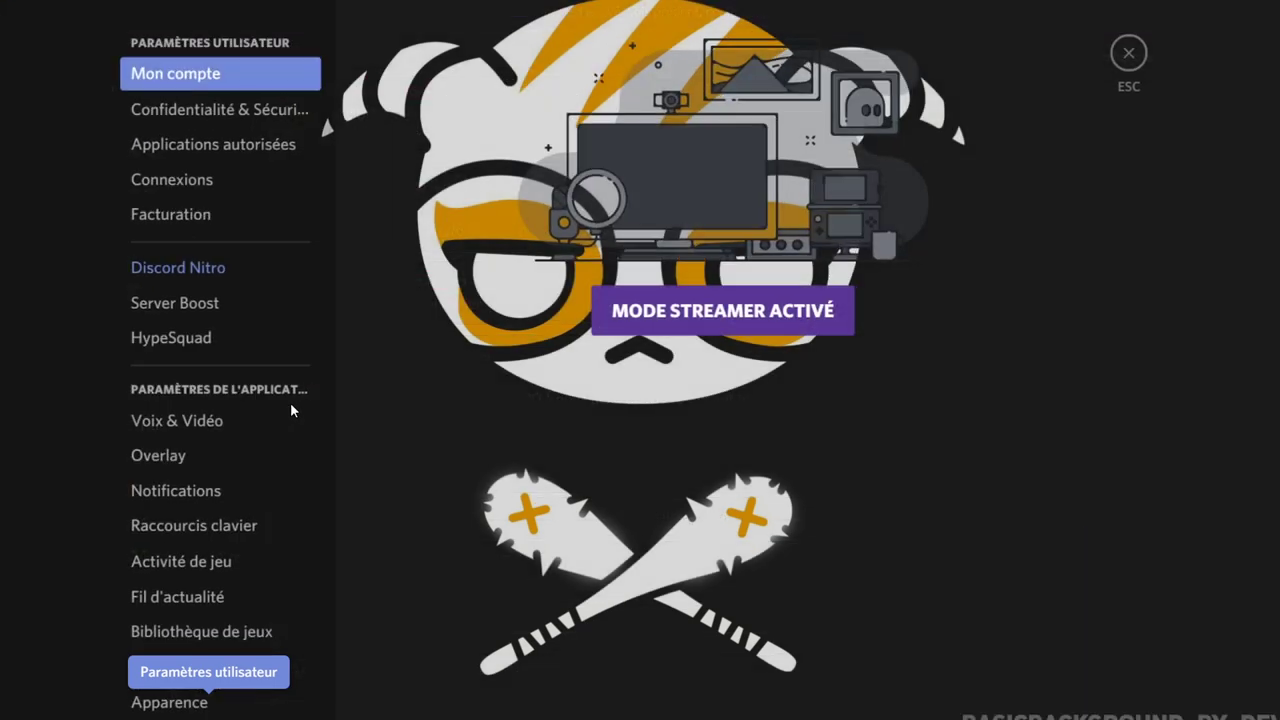
{"action": "scroll", "coordinate": [235, 458], "scroll_direction": "down", "scroll_amount": 5}
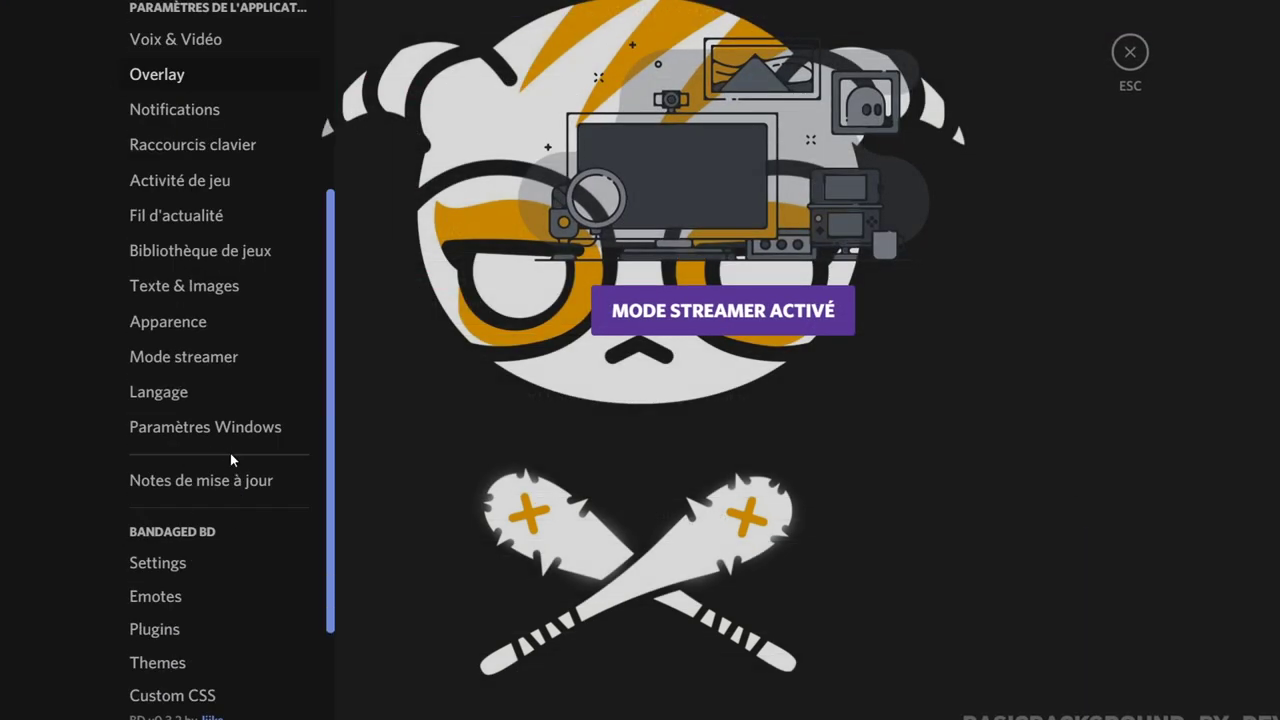
{"action": "left_click", "coordinate": [184, 447]}
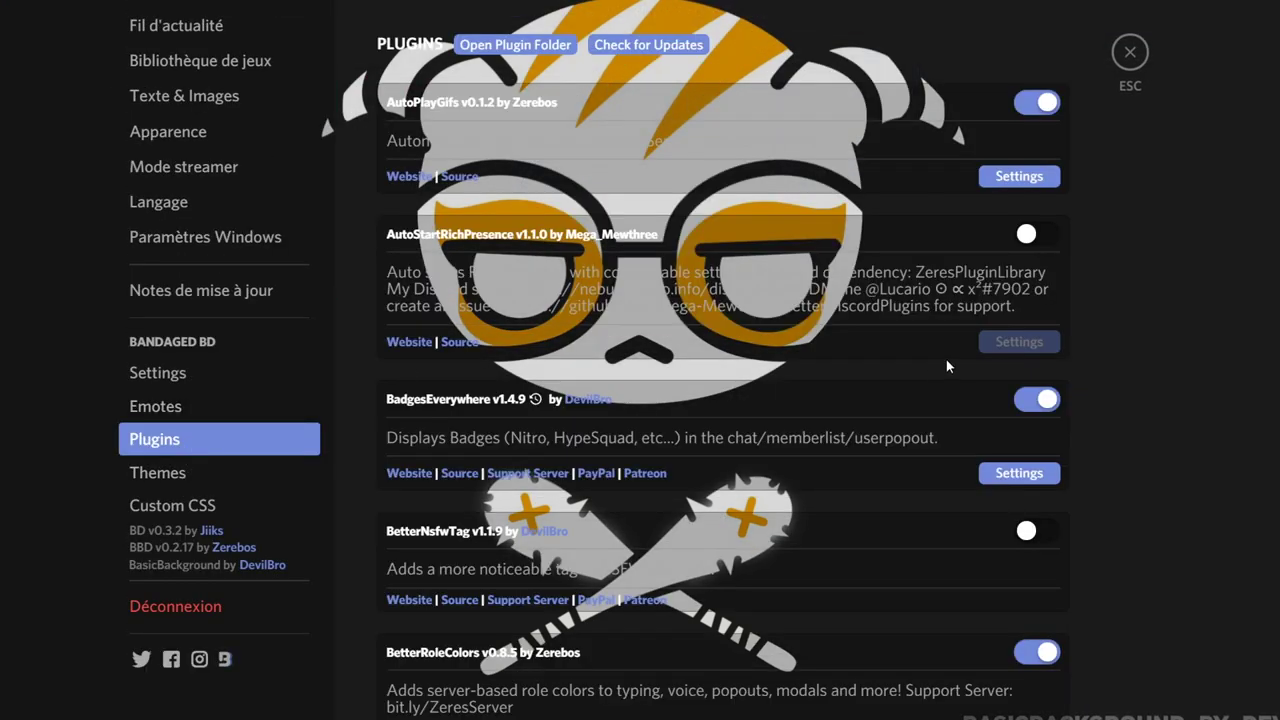
{"action": "left_click", "coordinate": [1038, 399]}
{"action": "left_click", "coordinate": [1038, 399]}
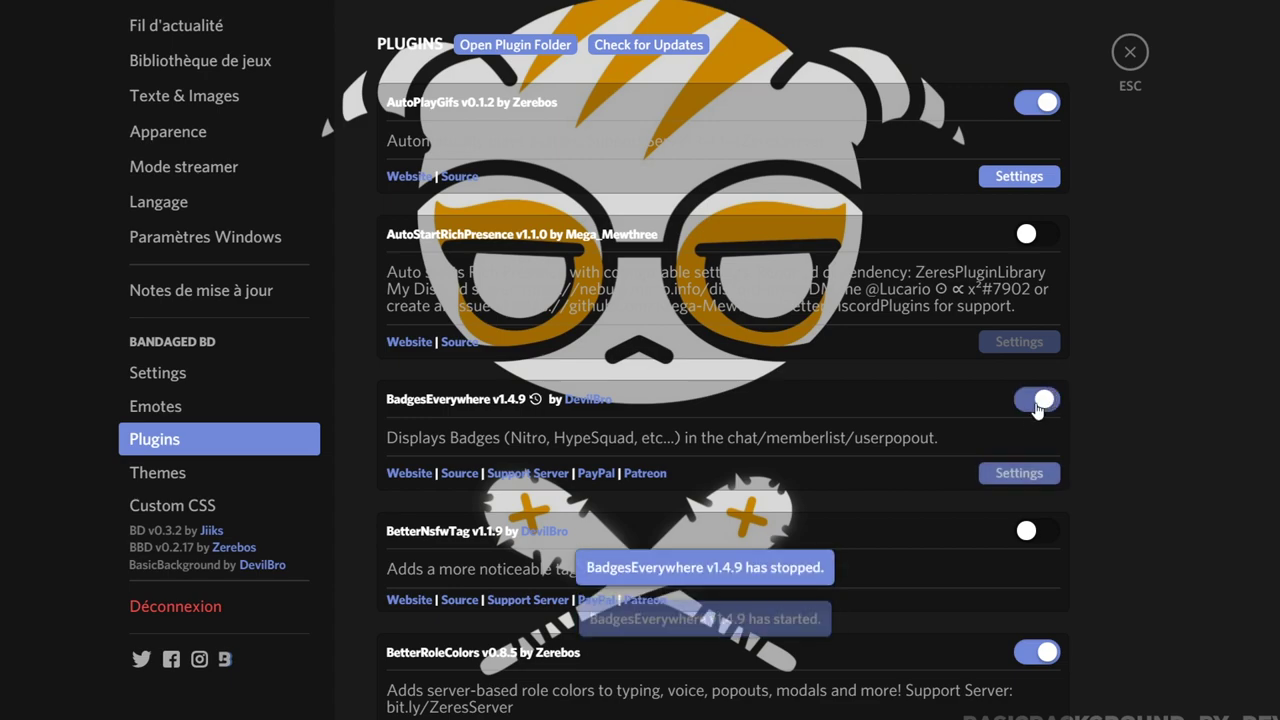
Step: Disable the dokkaebi v1.0 theme in the BandagedBD theme list
{"action": "left_click", "coordinate": [157, 472]}
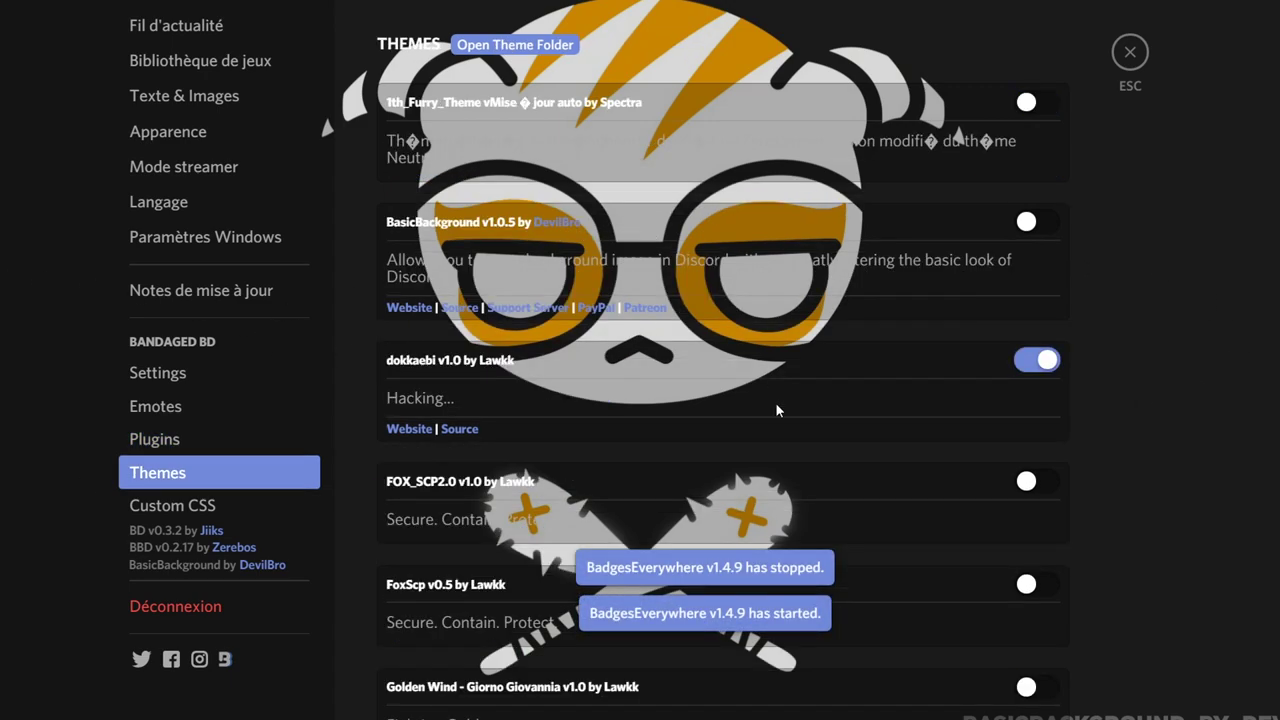
{"action": "left_click", "coordinate": [1048, 368]}
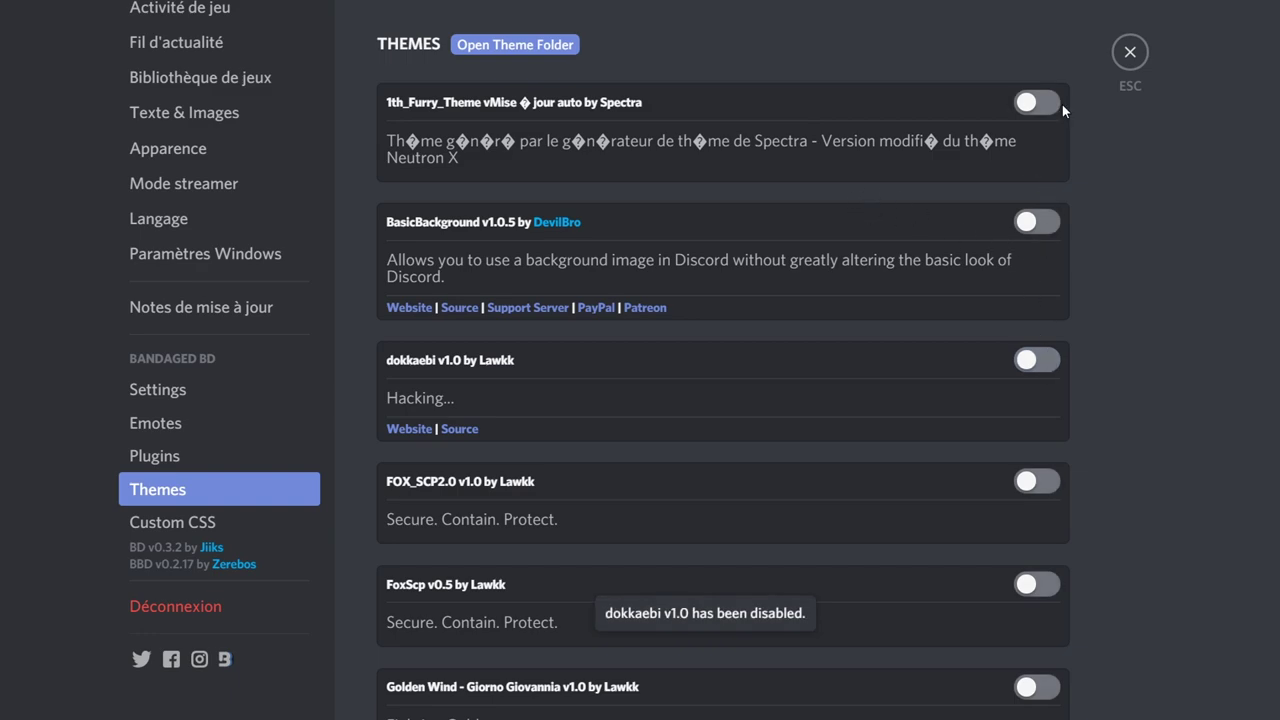
Step: Try out the BasicBackground theme and the 1th_Furry_Theme, disabling each one again
{"action": "left_click", "coordinate": [1042, 231]}
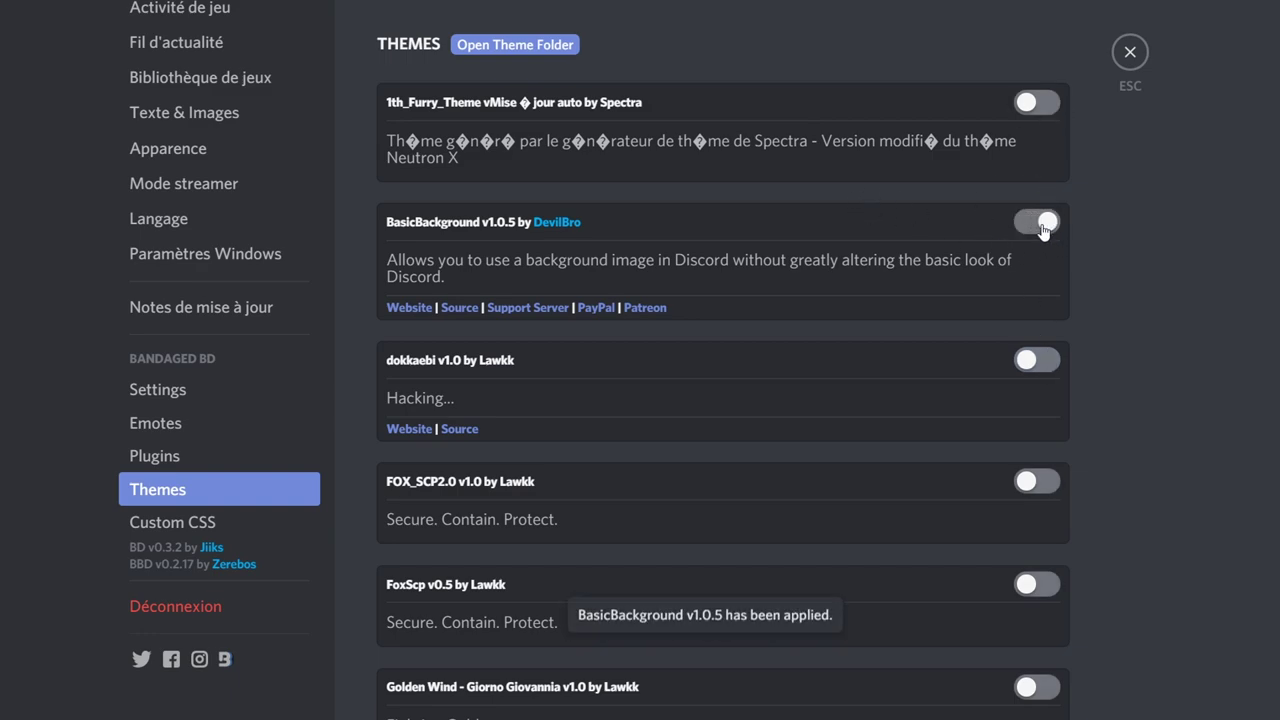
{"action": "left_click", "coordinate": [1040, 224]}
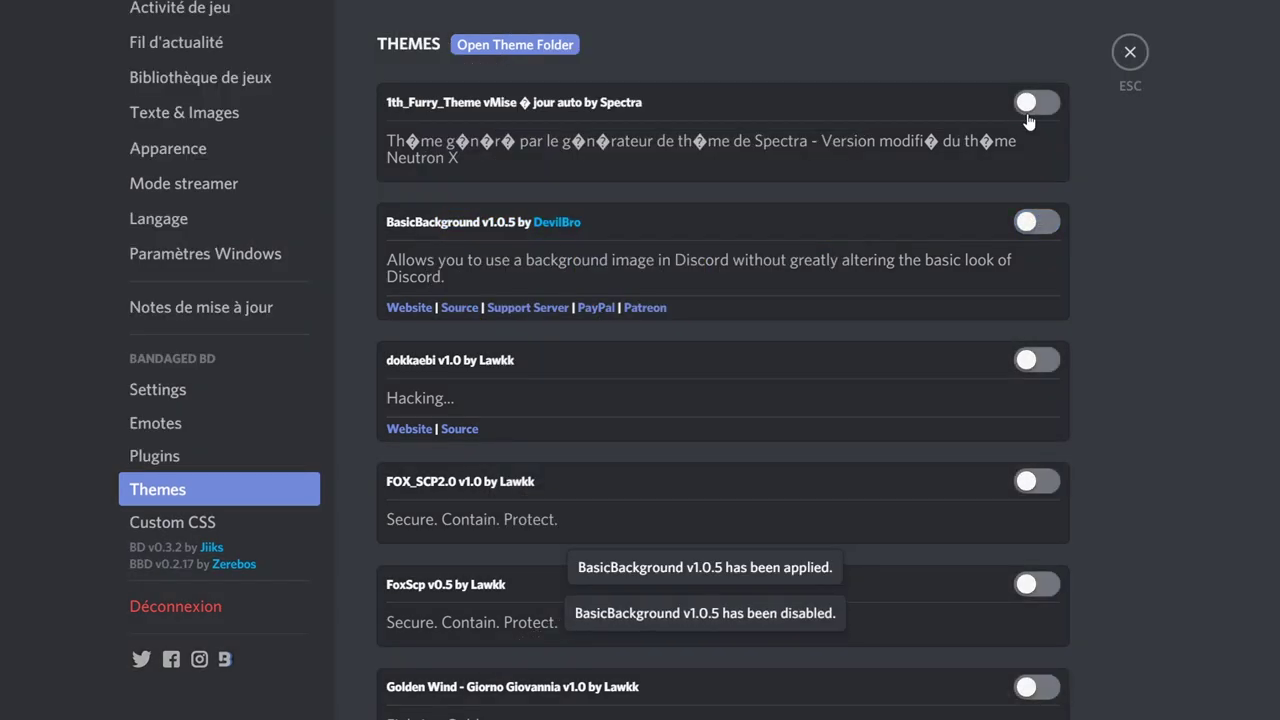
{"action": "left_click", "coordinate": [1029, 114]}
{"action": "left_click", "coordinate": [1234, 118]}
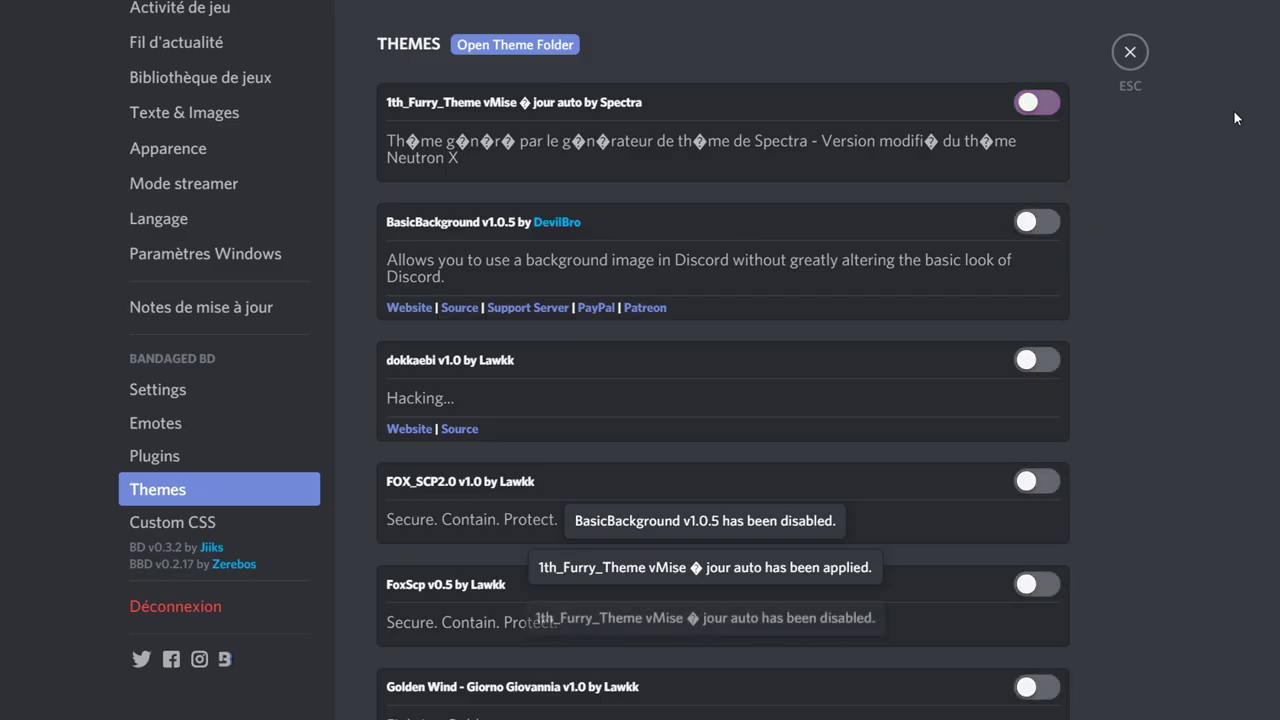
Step: Enable the FOX_SCP2.0 v1.0 theme and view its appearance in the général channel
{"action": "scroll", "coordinate": [1234, 118], "scroll_direction": "down", "scroll_amount": 1}
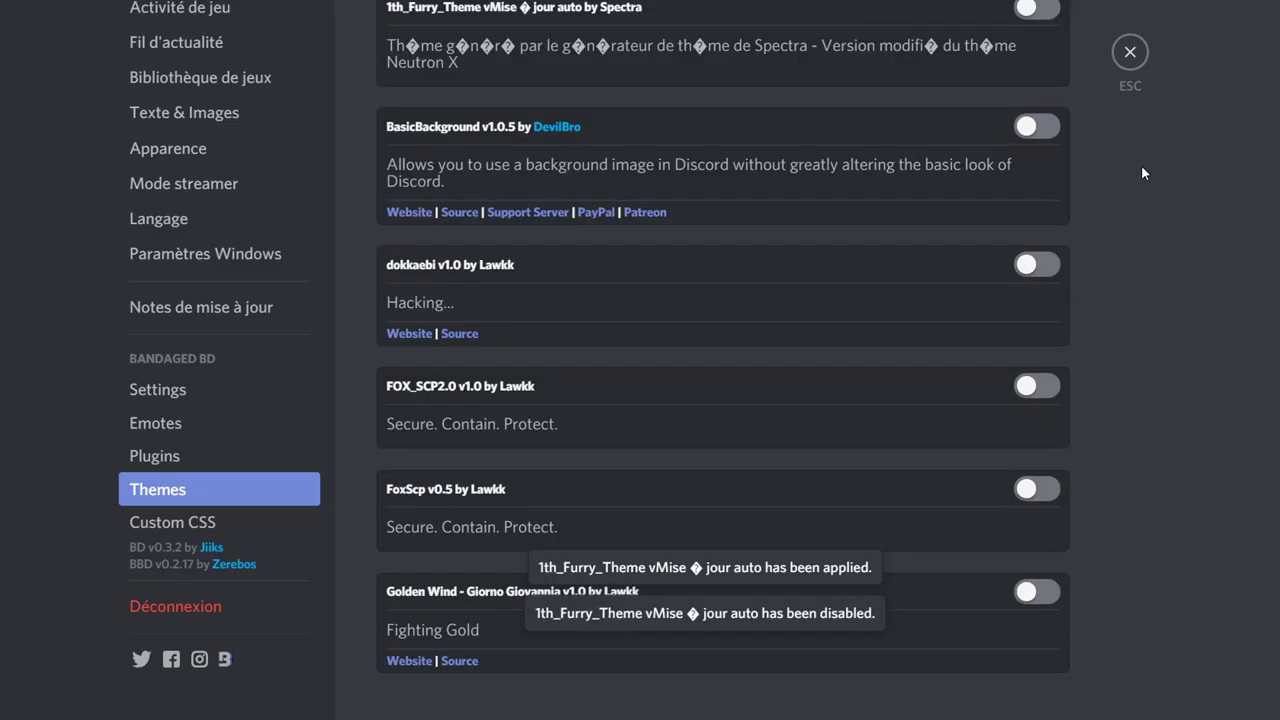
{"action": "left_click", "coordinate": [1033, 387]}
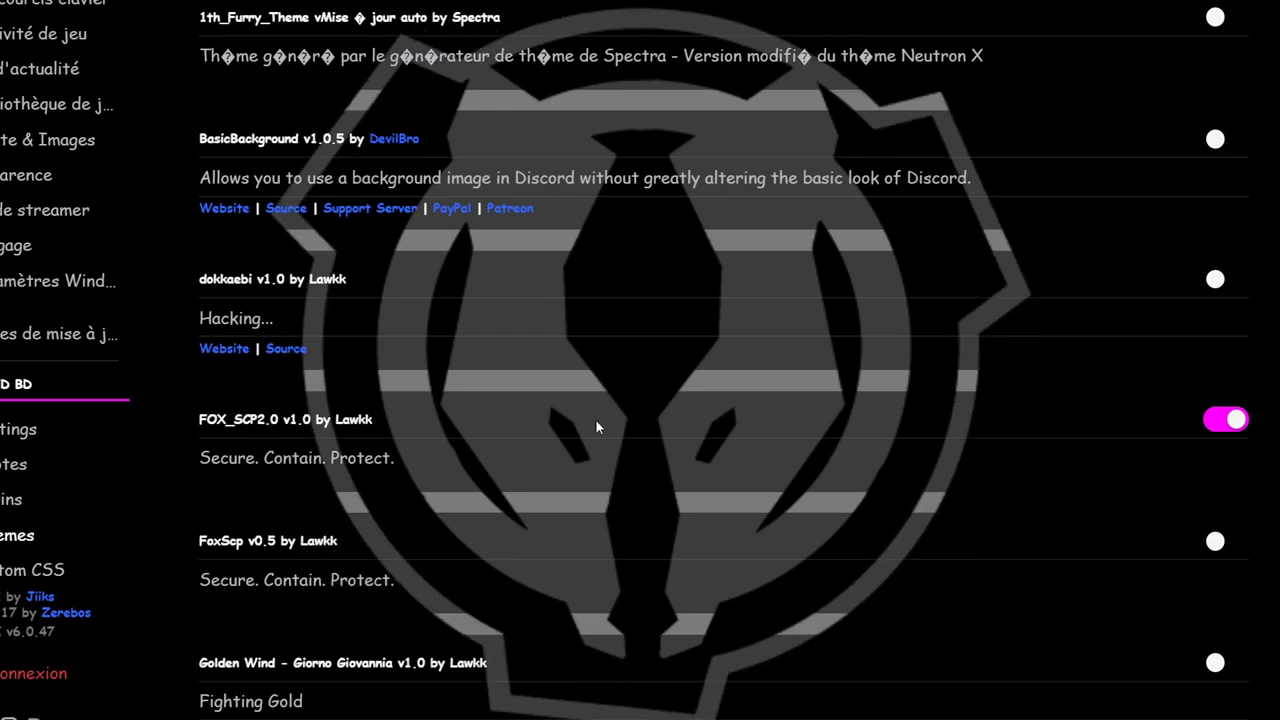
{"action": "key", "text": "Escape"}
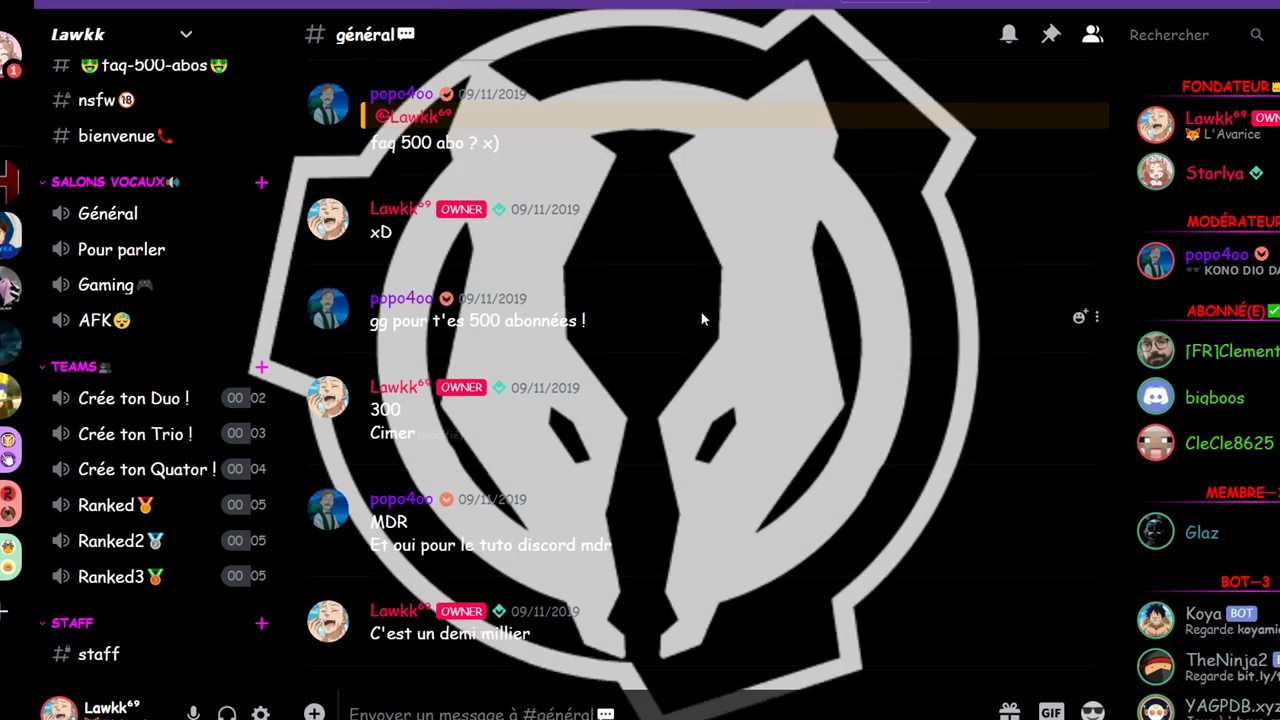
{"action": "scroll", "coordinate": [667, 332], "scroll_direction": "down", "scroll_amount": 2}
{"action": "scroll", "coordinate": [667, 332], "scroll_direction": "down", "scroll_amount": 4}
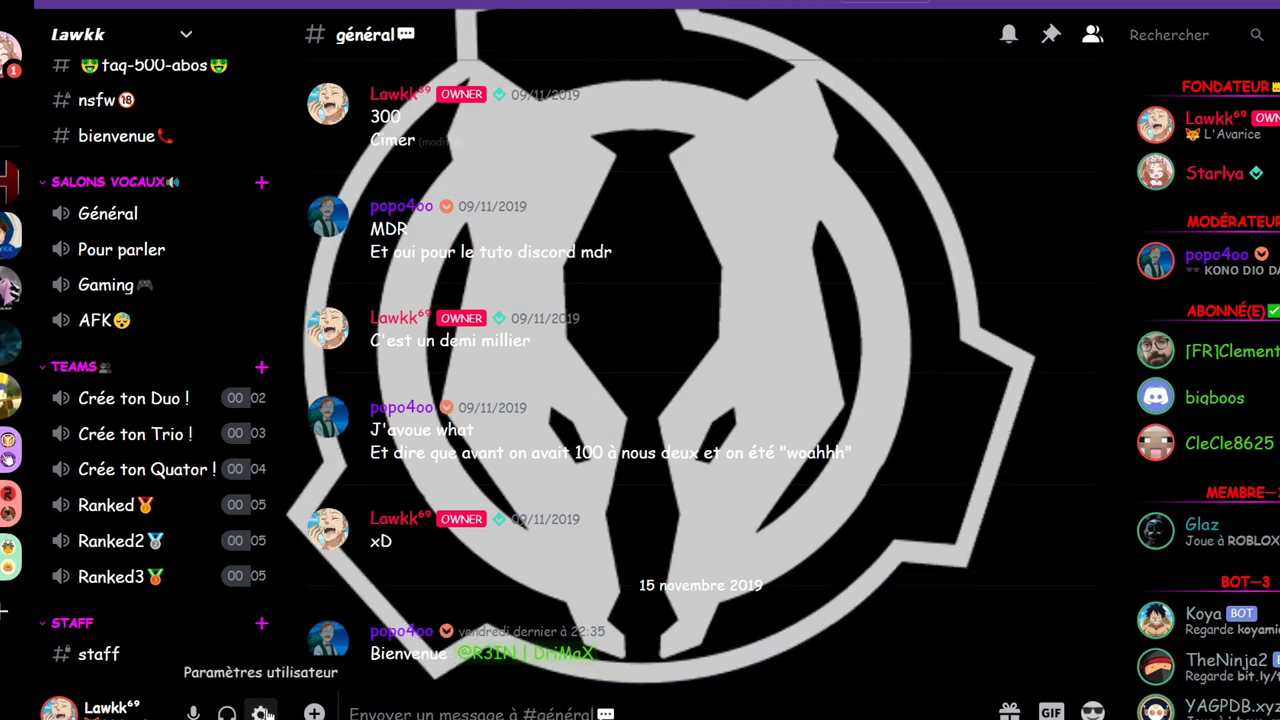
Step: Return to the BandagedBD theme list in the user settings and disable the FOX_SCP2.0 v1.0 theme
{"action": "left_click", "coordinate": [262, 712]}
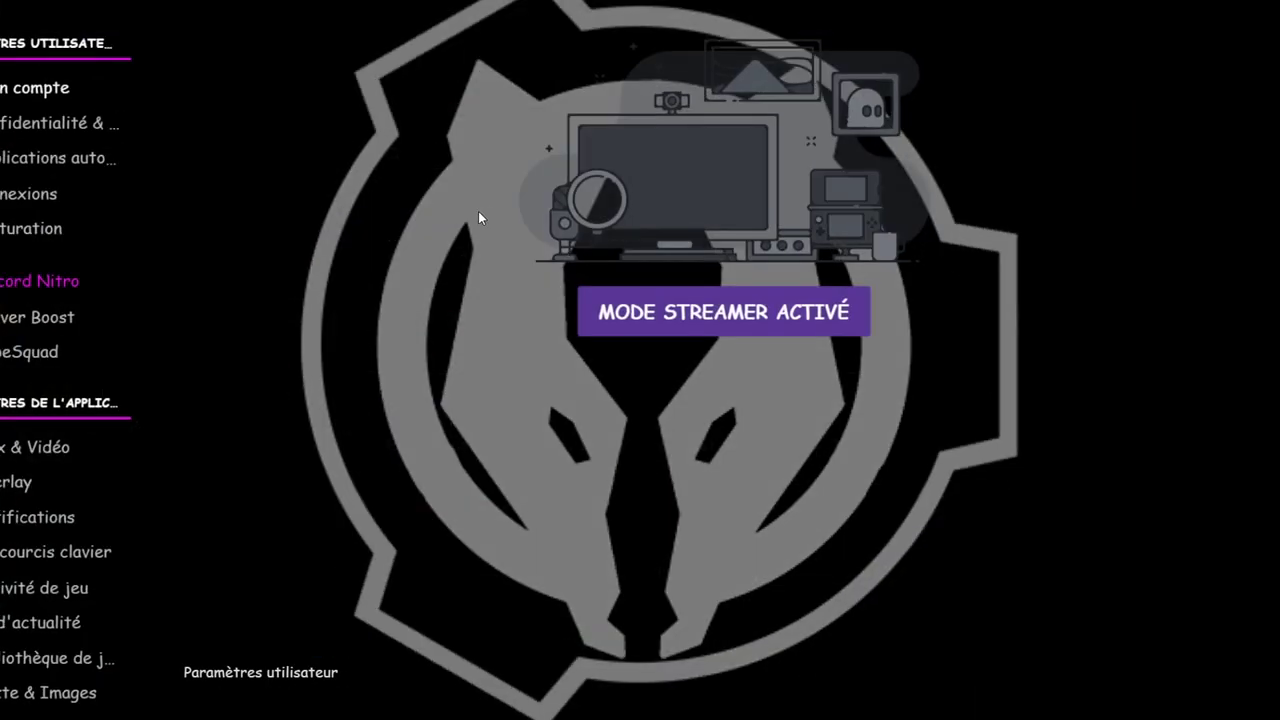
{"action": "scroll", "coordinate": [88, 390], "scroll_direction": "down", "scroll_amount": 6}
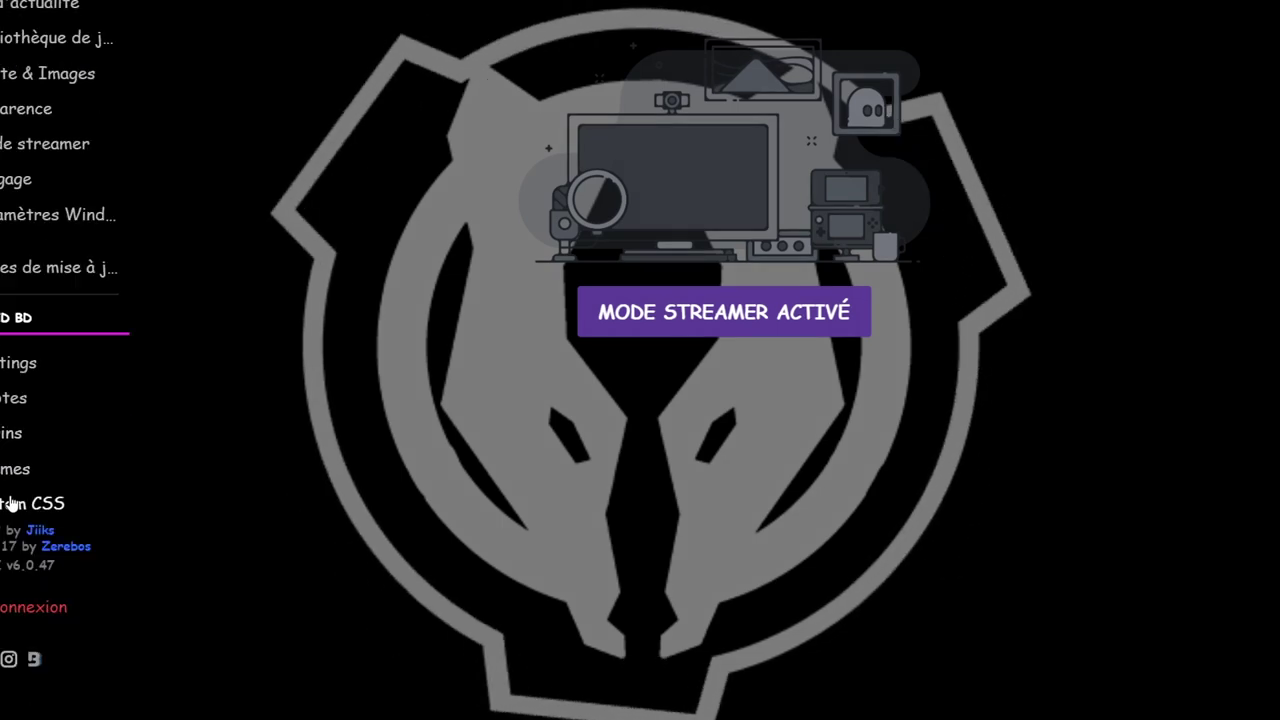
{"action": "left_click", "coordinate": [17, 469]}
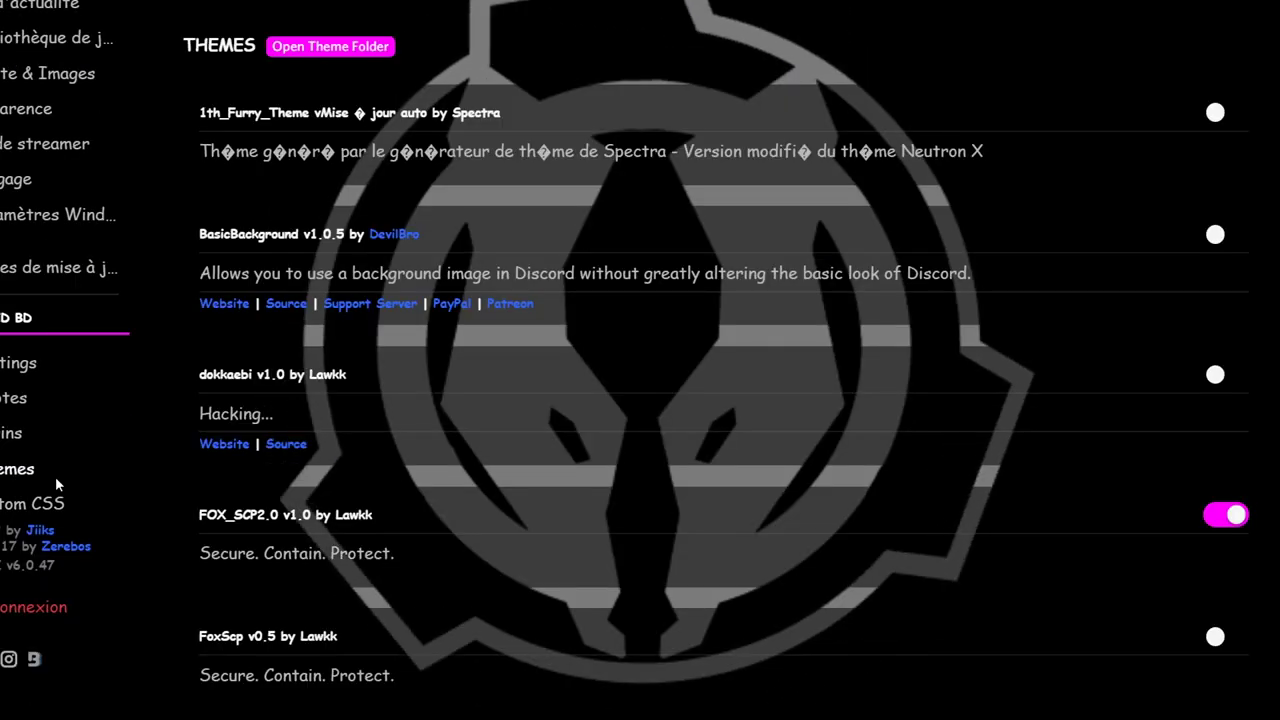
{"action": "left_click", "coordinate": [1240, 528]}
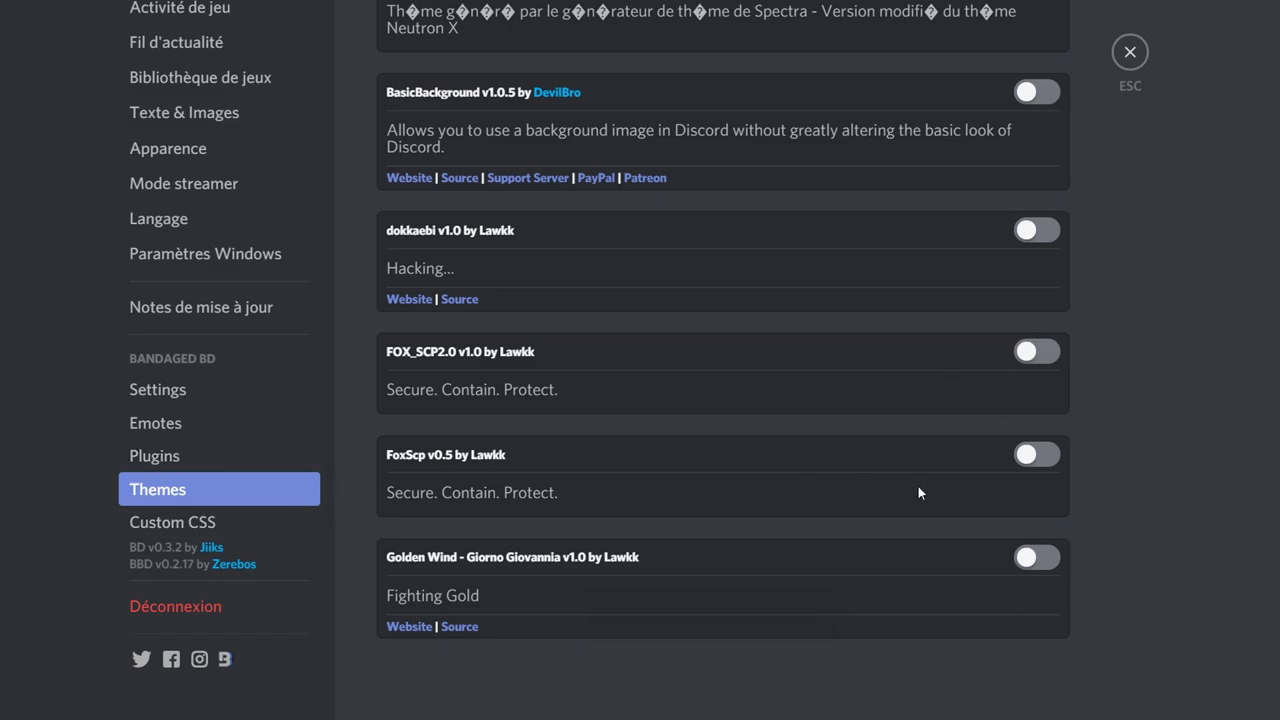
{"action": "scroll", "coordinate": [700, 430], "scroll_direction": "up", "scroll_amount": 2}
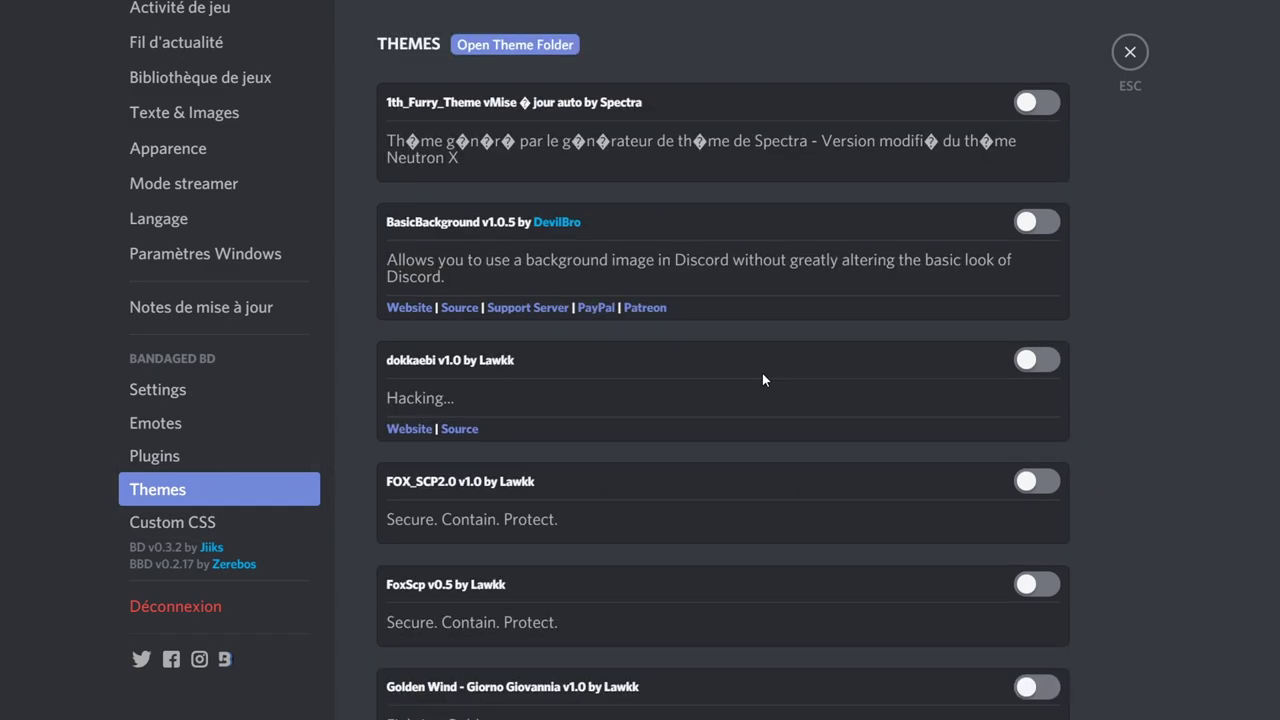
{"action": "scroll", "coordinate": [762, 373], "scroll_direction": "down", "scroll_amount": 2}
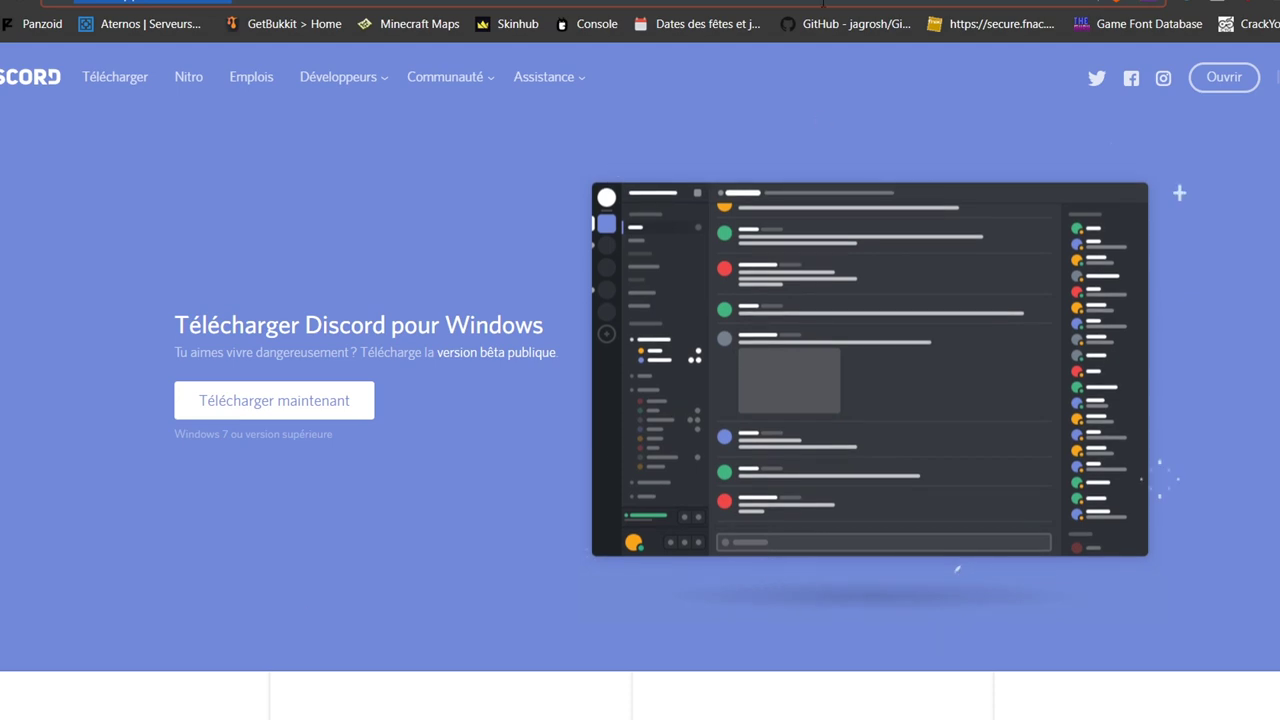
Step: Switch to the Brave browser, open discordsource.com/themes in a new tab and look over its featured themes
{"action": "left_click", "coordinate": [480, 3]}
{"action": "left_click", "coordinate": [840, 3]}
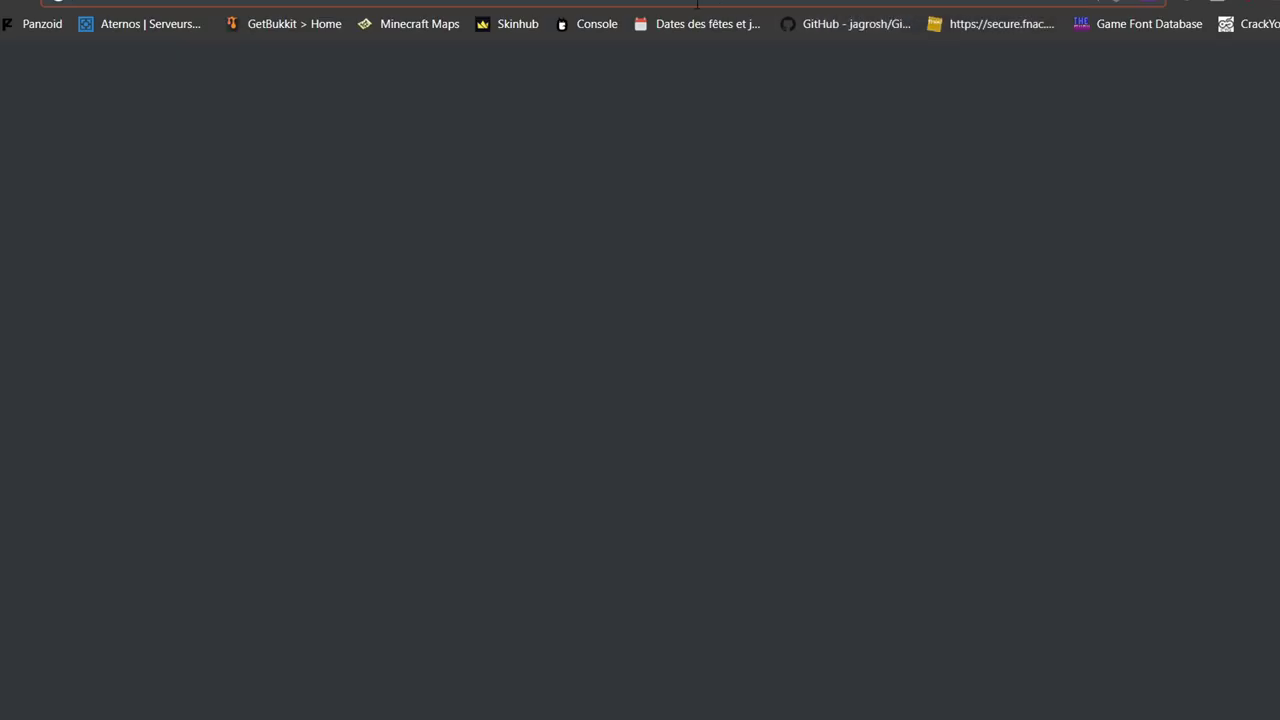
{"action": "type", "text": "themes d"}
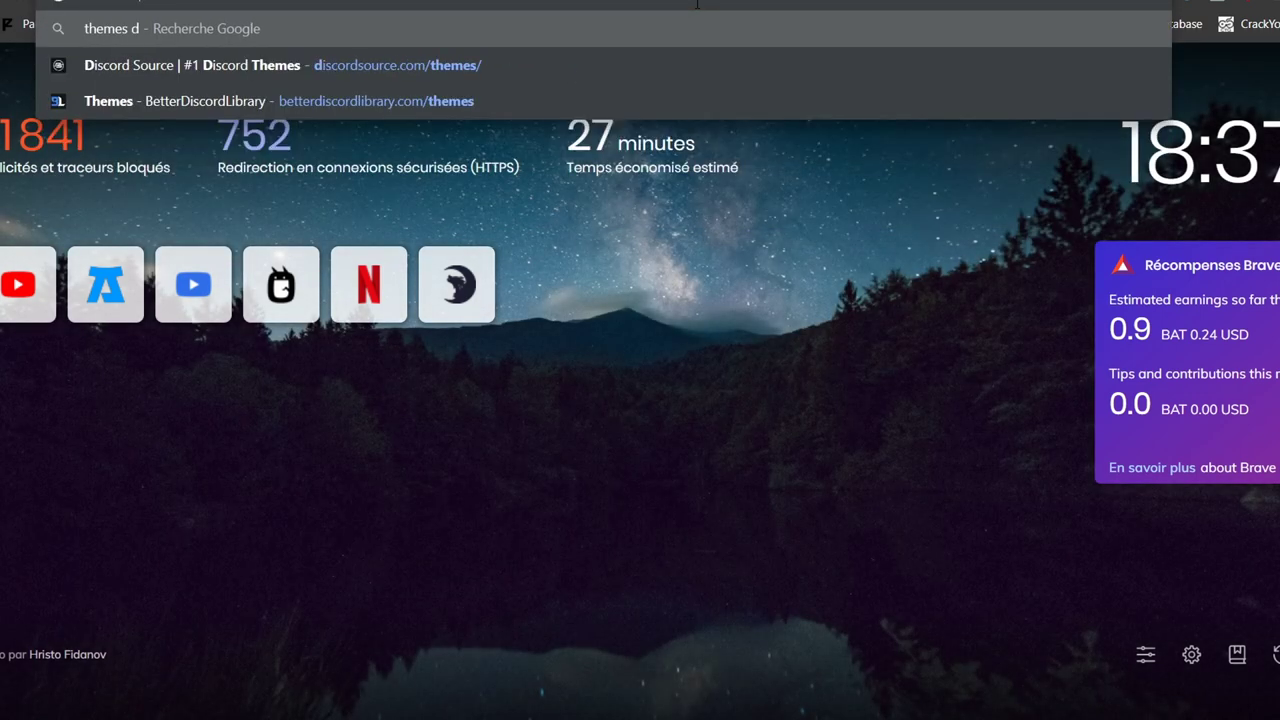
{"action": "key", "text": "Down"}
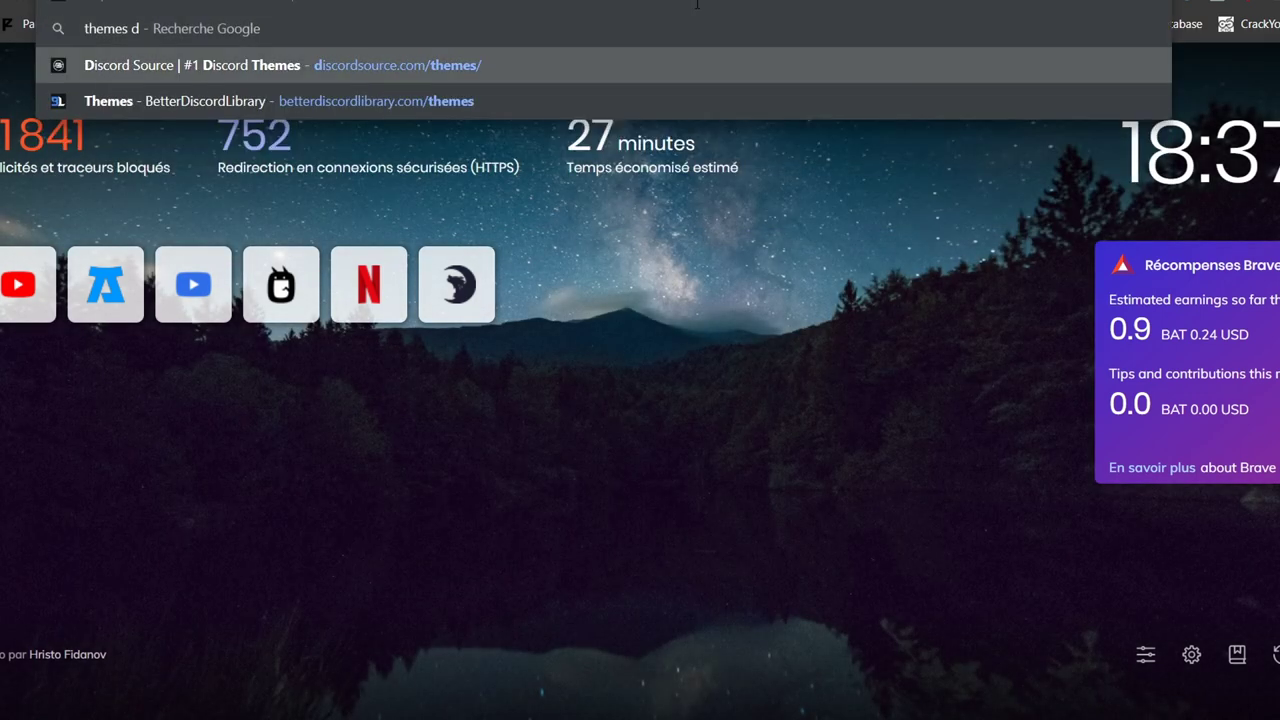
{"action": "key", "text": "Return"}
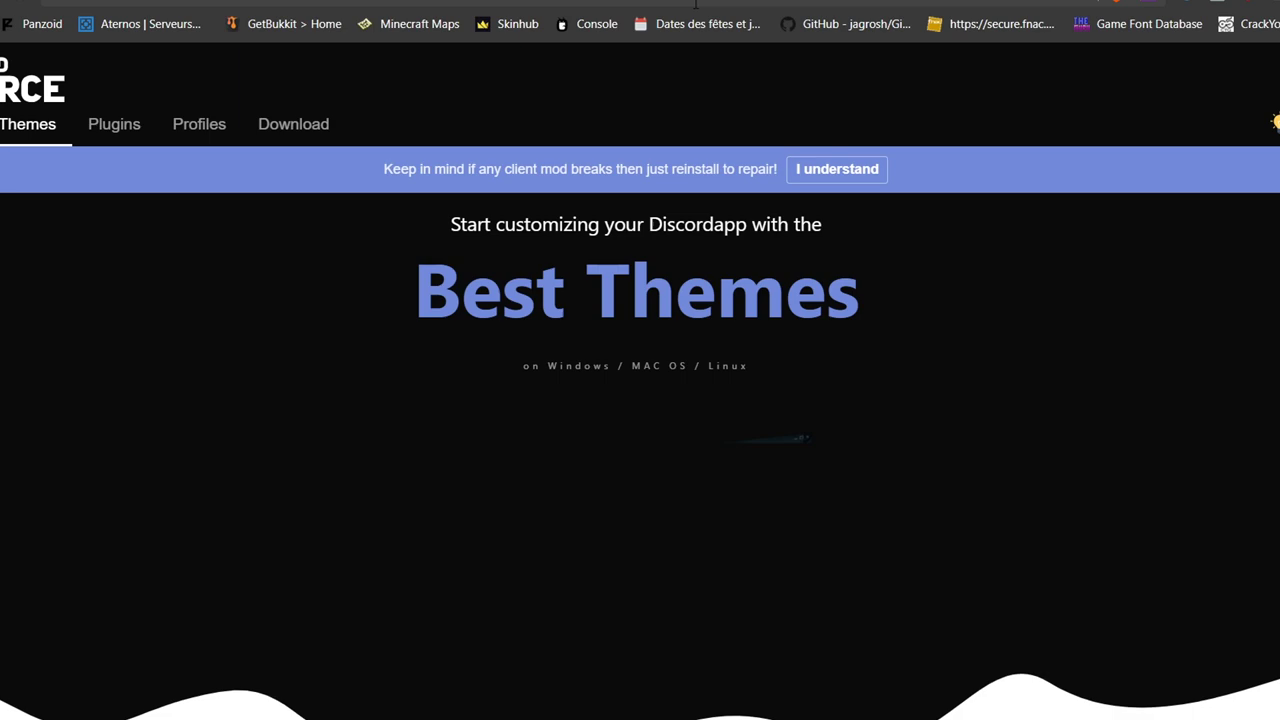
{"action": "scroll", "coordinate": [409, 51], "scroll_direction": "down", "scroll_amount": 2}
{"action": "scroll", "coordinate": [390, 65], "scroll_direction": "up", "scroll_amount": 2}
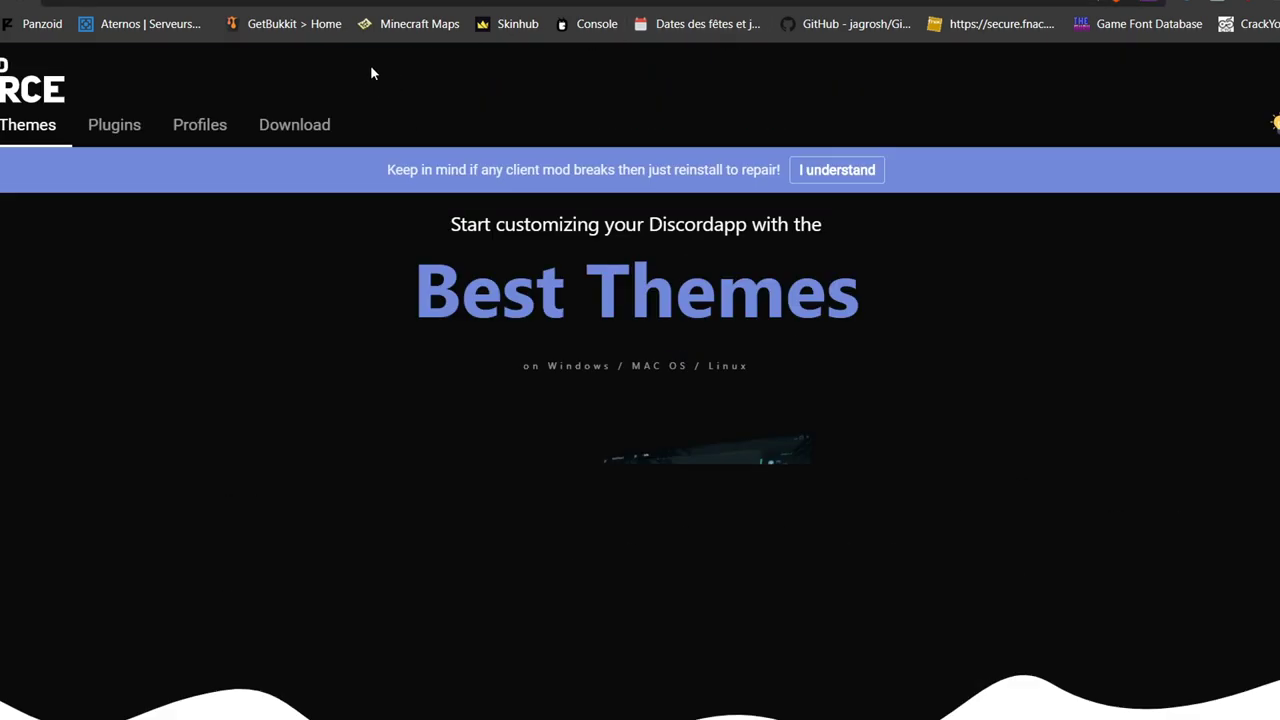
{"action": "scroll", "coordinate": [594, 314], "scroll_direction": "down", "scroll_amount": 3}
{"action": "scroll", "coordinate": [597, 320], "scroll_direction": "up", "scroll_amount": 1}
{"action": "scroll", "coordinate": [629, 340], "scroll_direction": "down", "scroll_amount": 3}
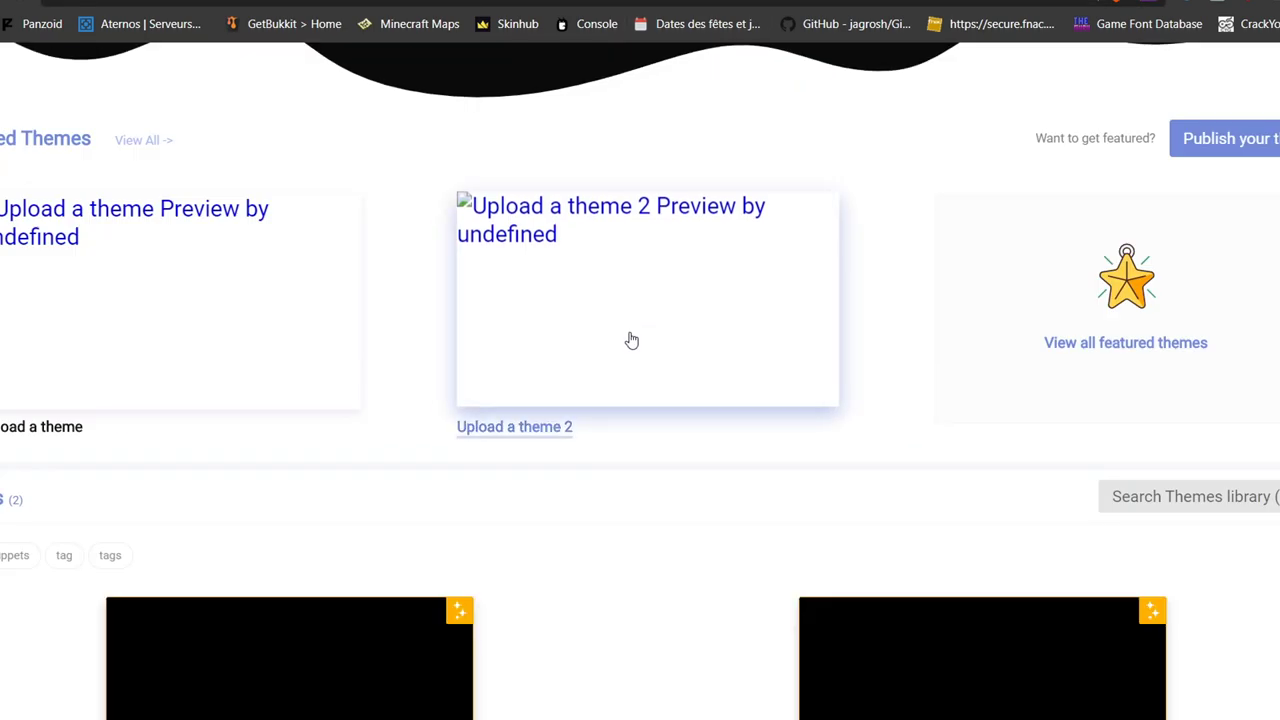
Step: Open the BetterDiscordLibrary themes page at betterdiscordlibrary.com/themes
{"action": "scroll", "coordinate": [310, 57], "scroll_direction": "up", "scroll_amount": 5}
{"action": "key", "text": "ctrl+l"}
{"action": "type", "text": "themes"}
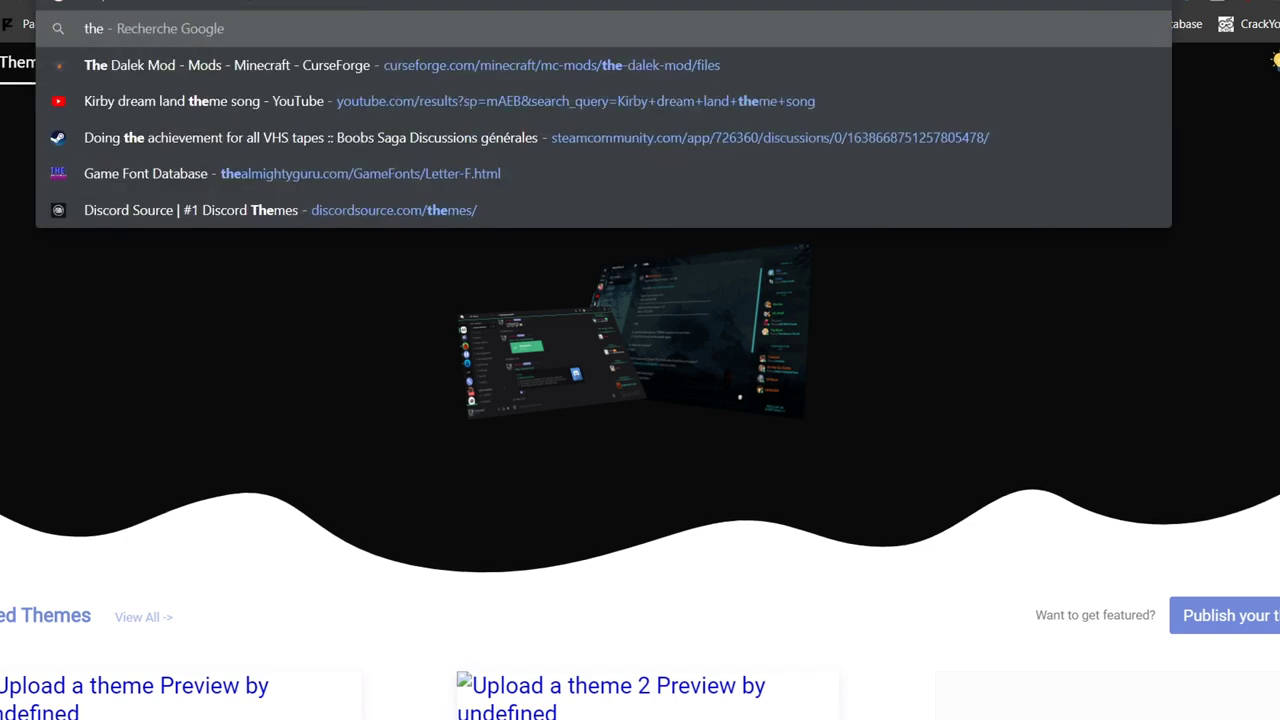
{"action": "key", "text": "Down"}
{"action": "key", "text": "Down"}
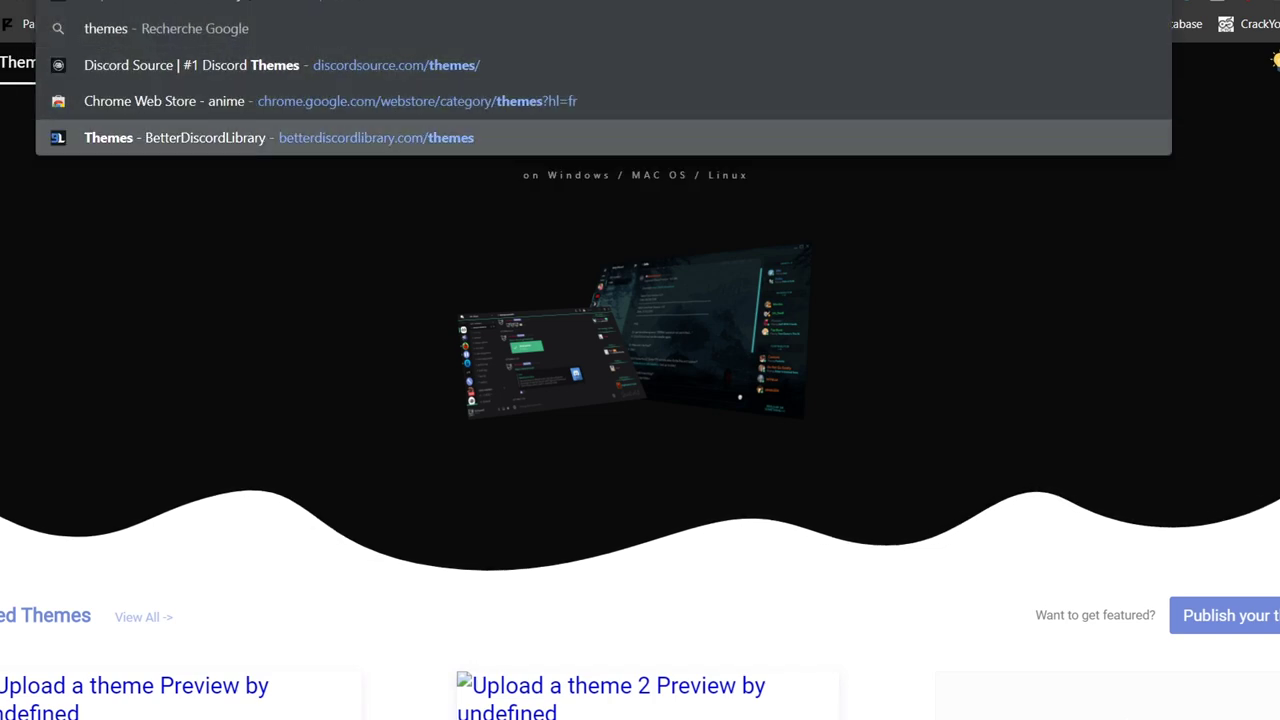
{"action": "key", "text": "Return"}
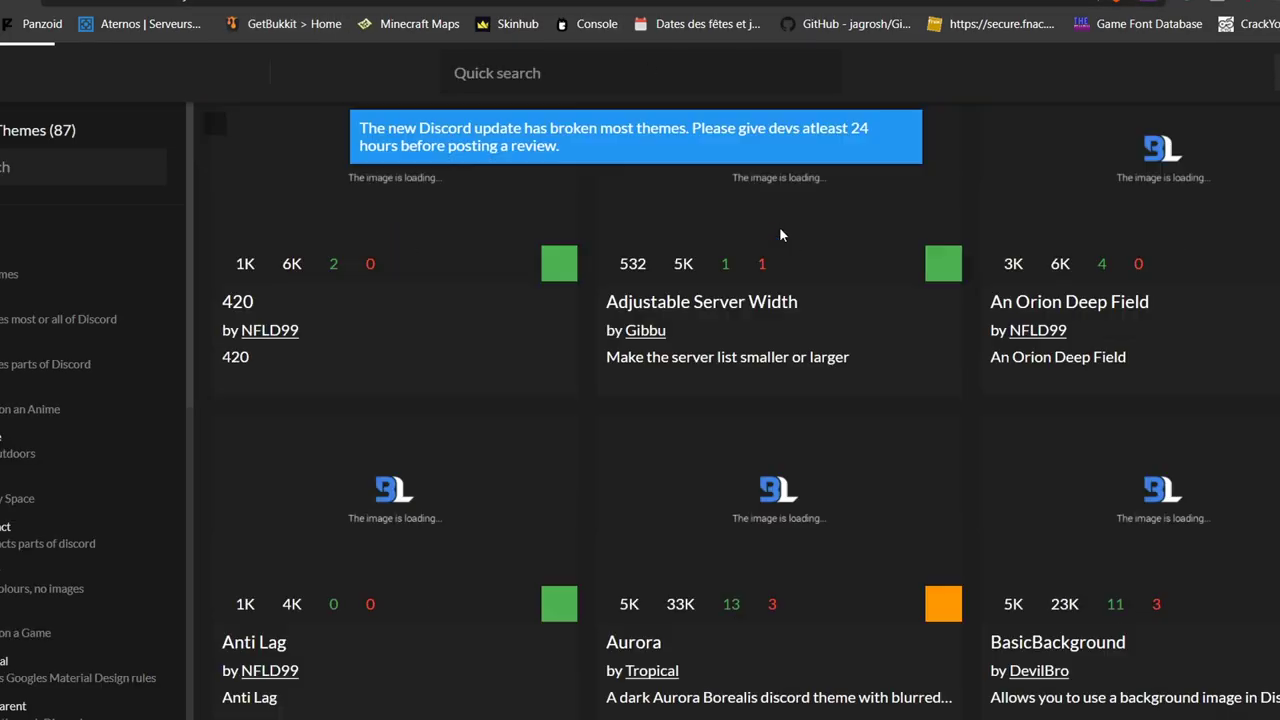
Step: Look through the themes offered in the BetterDiscordLibrary catalogue, checking their previews and descriptions
{"action": "scroll", "coordinate": [805, 212], "scroll_direction": "down", "scroll_amount": 3}
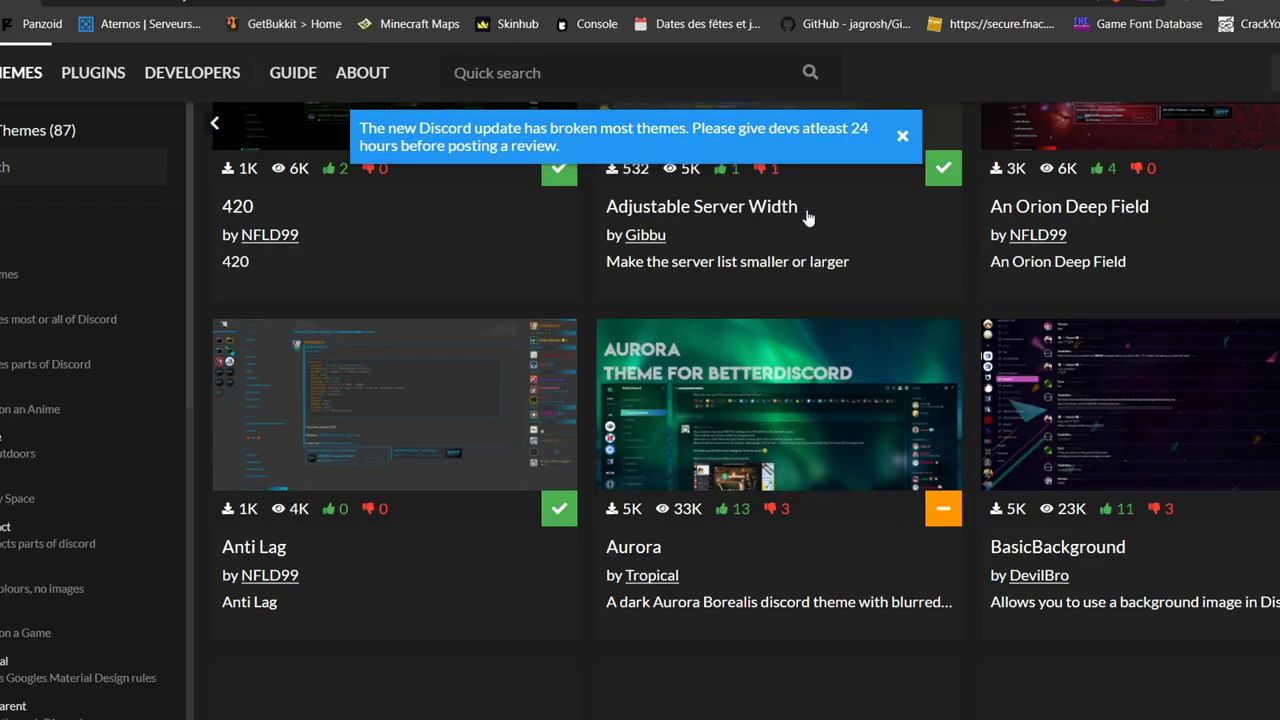
{"action": "scroll", "coordinate": [1055, 343], "scroll_direction": "up", "scroll_amount": 3}
{"action": "scroll", "coordinate": [1053, 343], "scroll_direction": "down", "scroll_amount": 5}
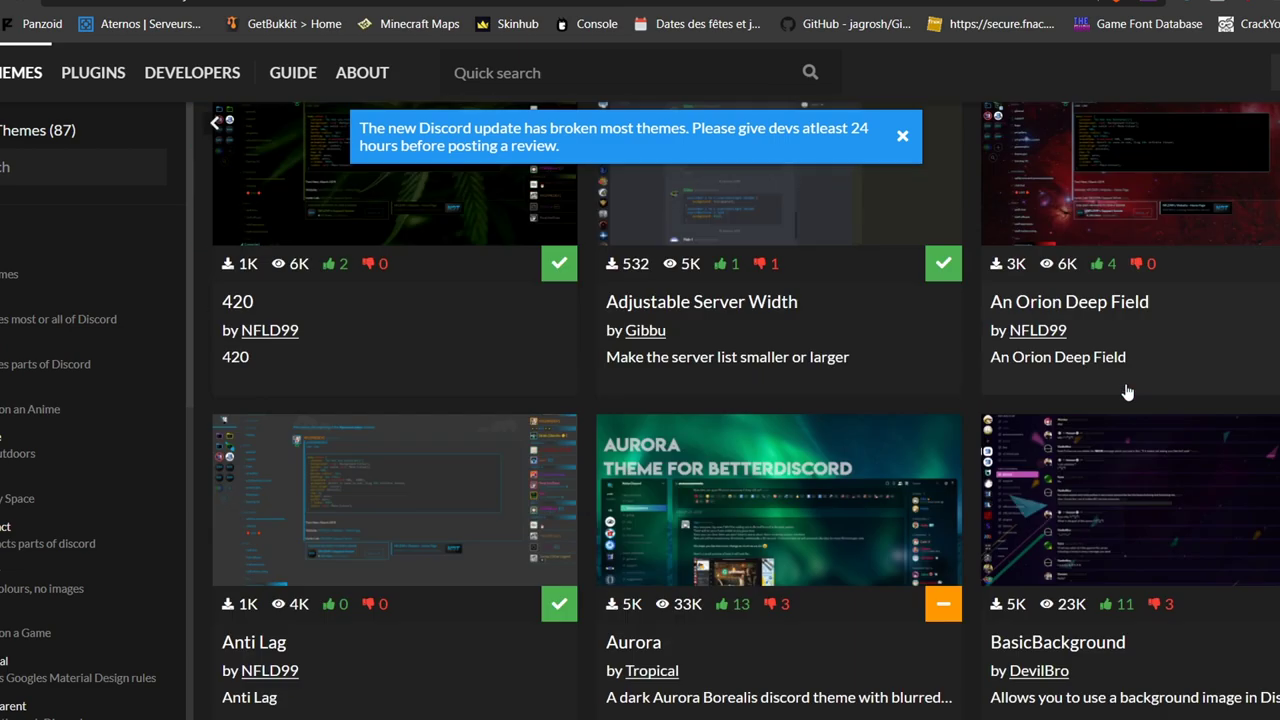
{"action": "scroll", "coordinate": [1052, 343], "scroll_direction": "down", "scroll_amount": 1}
{"action": "scroll", "coordinate": [1052, 343], "scroll_direction": "down", "scroll_amount": 1}
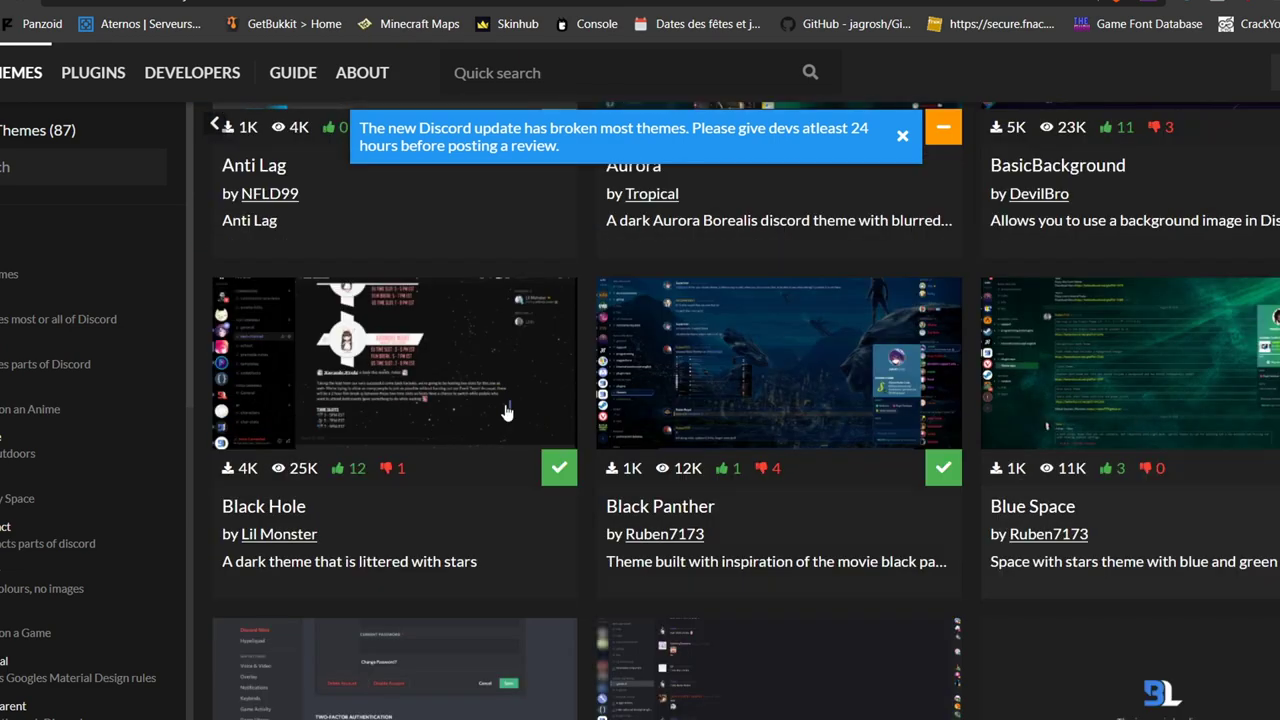
{"action": "scroll", "coordinate": [28, 438], "scroll_direction": "down", "scroll_amount": 3}
{"action": "scroll", "coordinate": [24, 445], "scroll_direction": "up", "scroll_amount": 3}
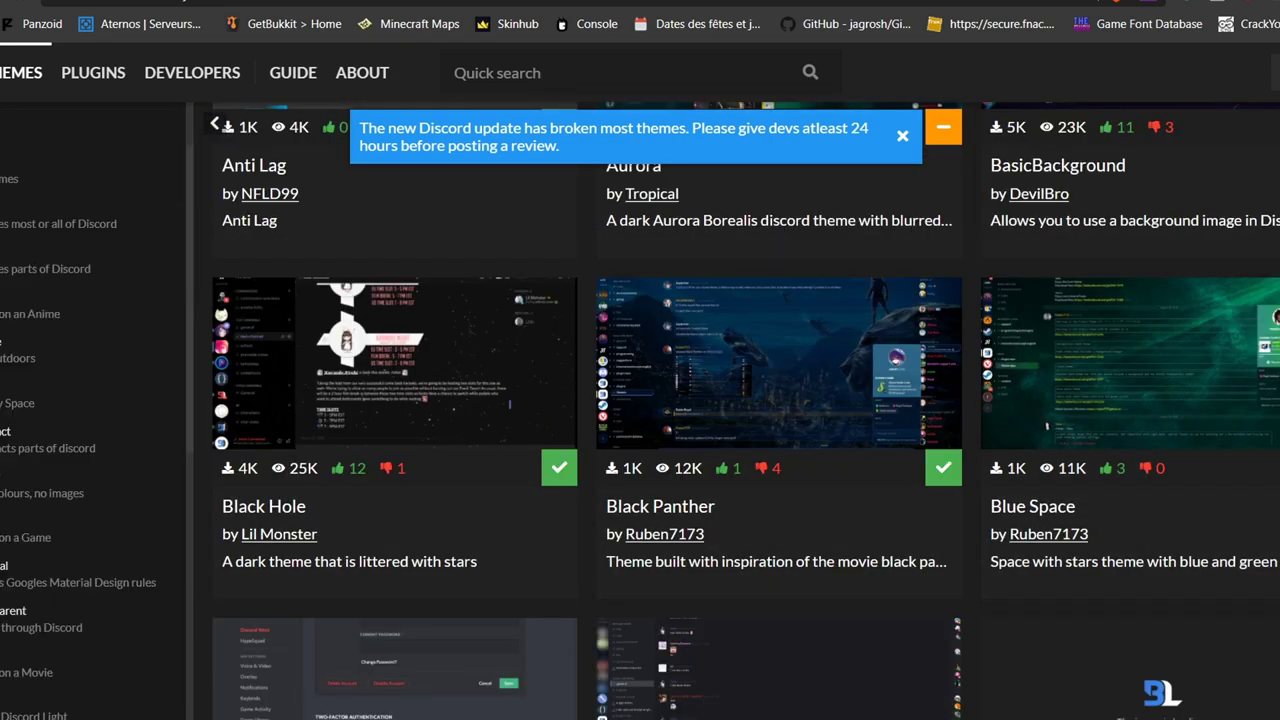
{"action": "scroll", "coordinate": [28, 440], "scroll_direction": "down", "scroll_amount": 3}
{"action": "scroll", "coordinate": [812, 428], "scroll_direction": "down", "scroll_amount": 3}
{"action": "scroll", "coordinate": [837, 414], "scroll_direction": "down", "scroll_amount": 5}
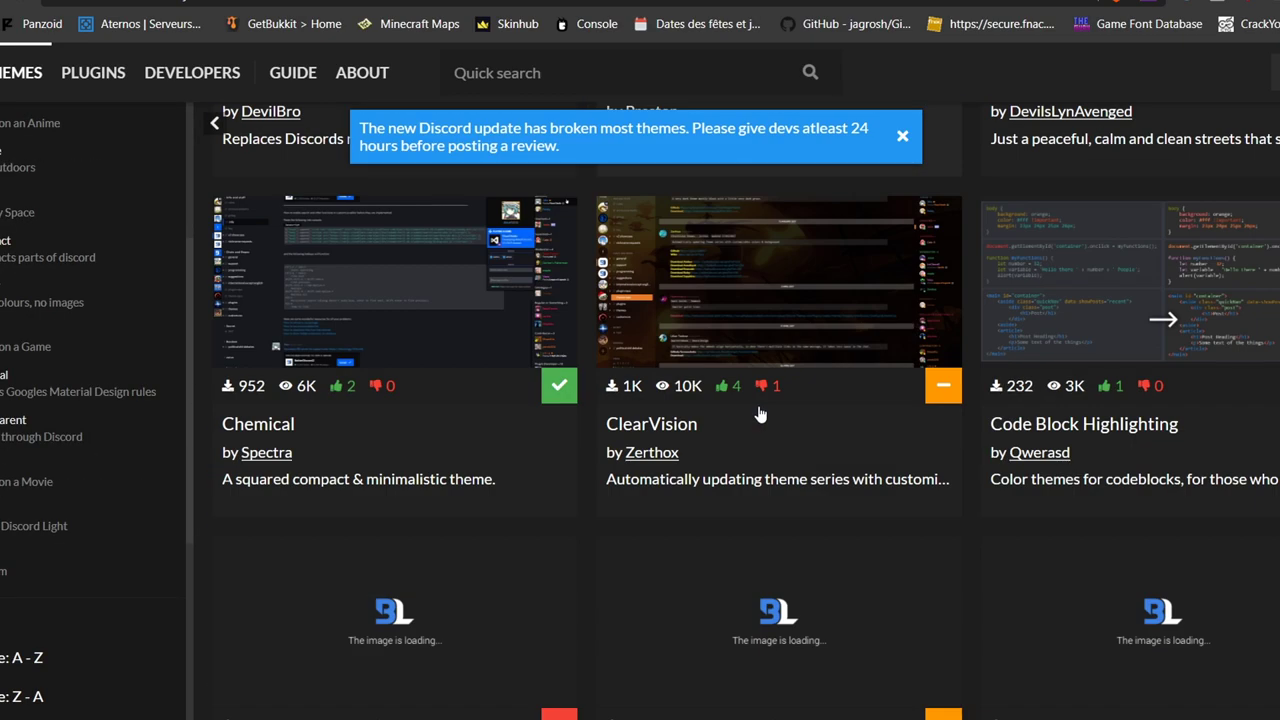
{"action": "scroll", "coordinate": [717, 466], "scroll_direction": "up", "scroll_amount": 4}
{"action": "scroll", "coordinate": [80, 400], "scroll_direction": "up", "scroll_amount": 3}
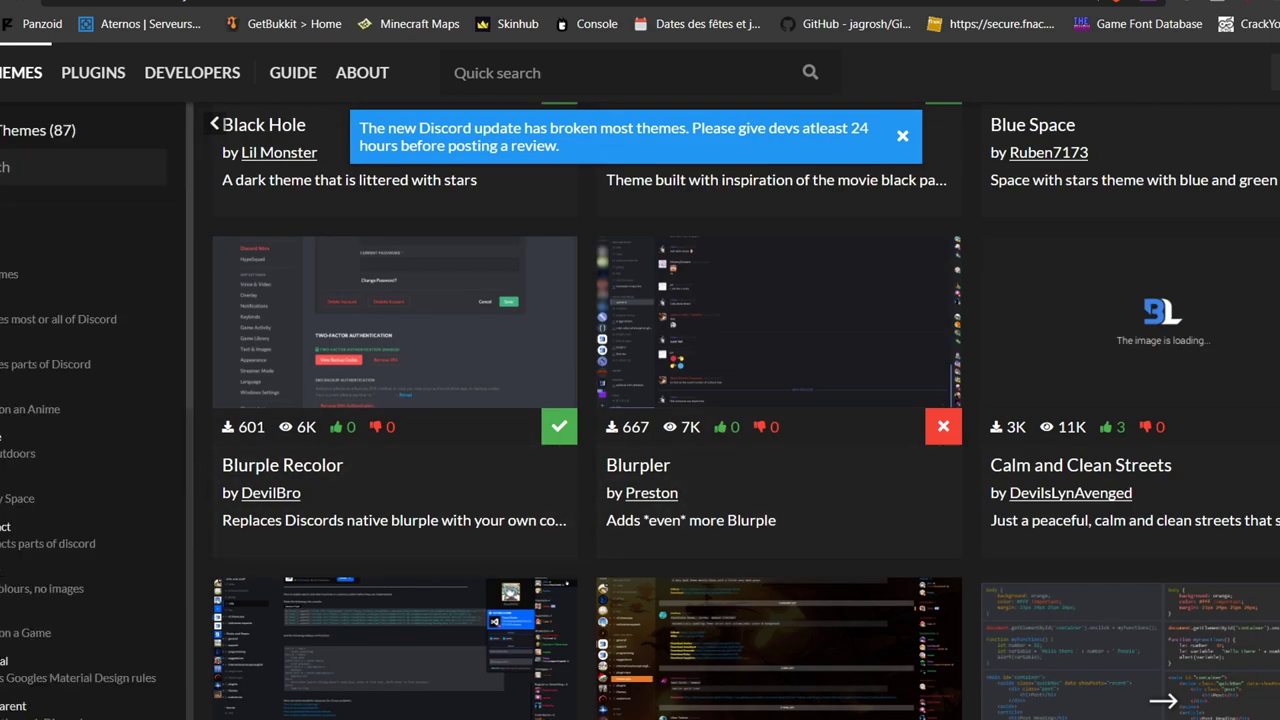
Step: Filter the theme catalogue to themes based on an anime and browse the filtered themes
{"action": "left_click", "coordinate": [80, 405]}
{"action": "scroll", "coordinate": [699, 369], "scroll_direction": "up", "scroll_amount": 10}
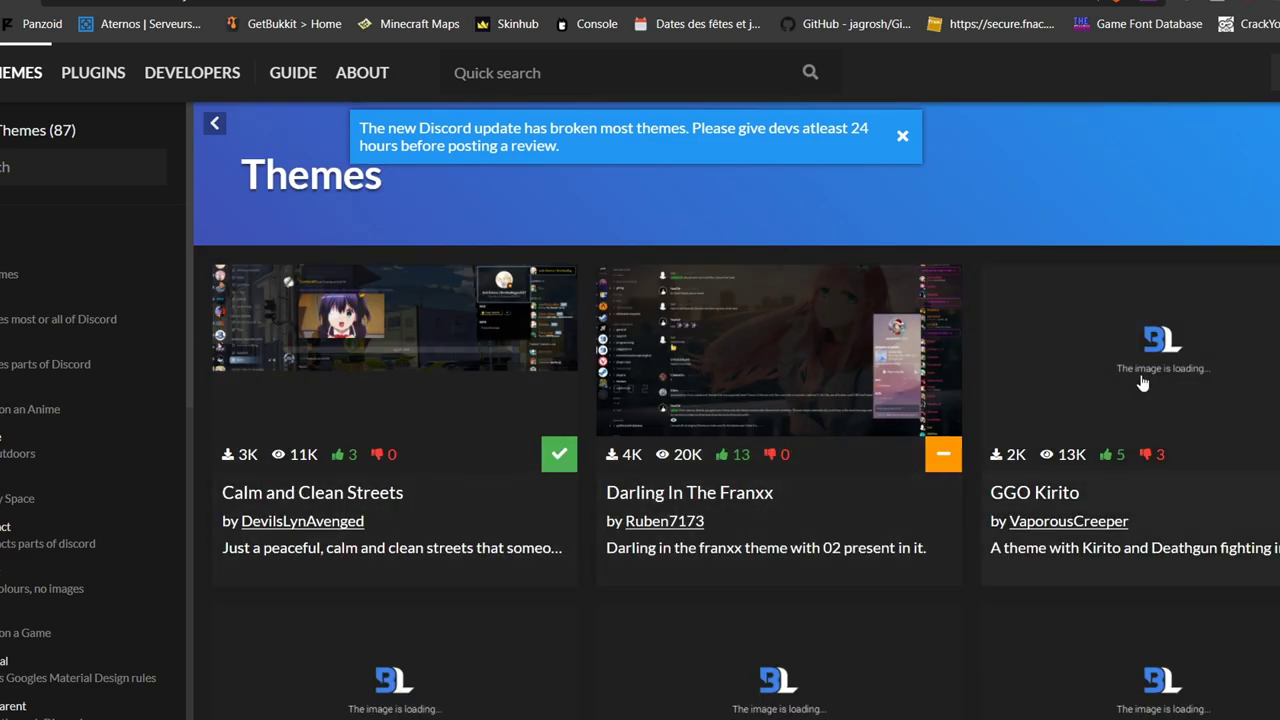
{"action": "scroll", "coordinate": [1035, 478], "scroll_direction": "down", "scroll_amount": 10}
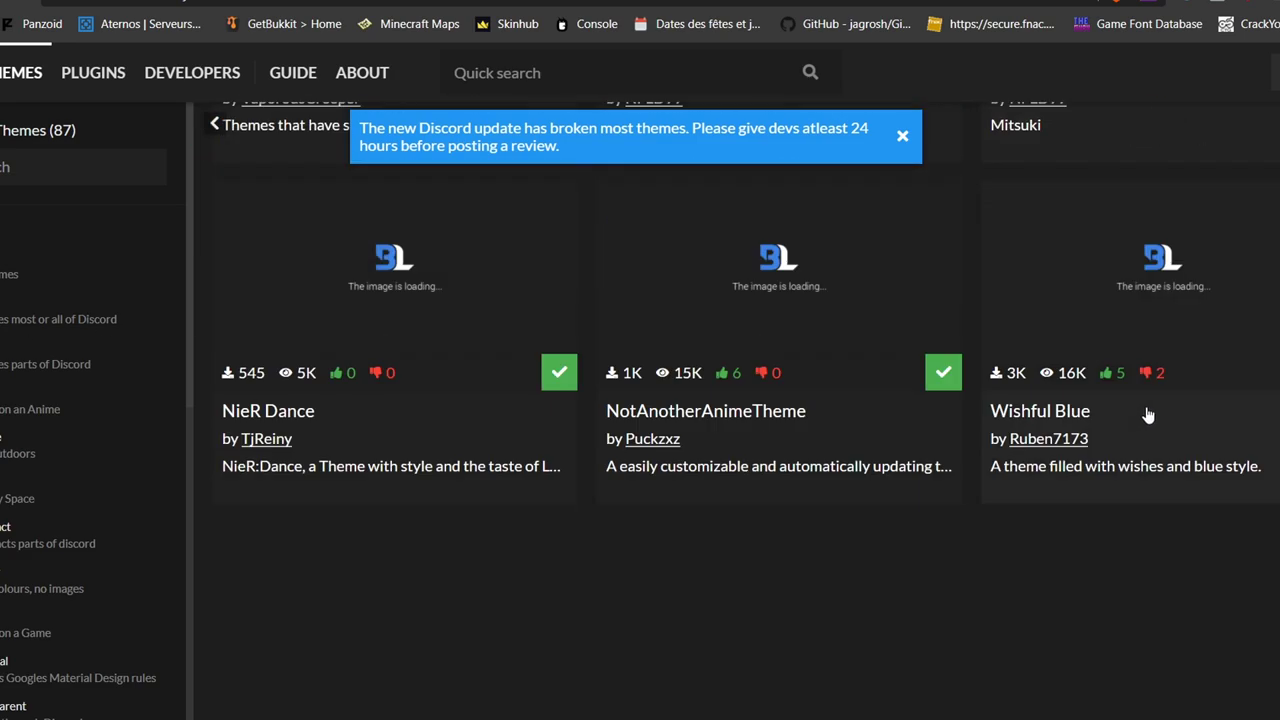
{"action": "scroll", "coordinate": [1149, 414], "scroll_direction": "up", "scroll_amount": 3}
{"action": "scroll", "coordinate": [1147, 414], "scroll_direction": "up", "scroll_amount": 6}
{"action": "scroll", "coordinate": [577, 395], "scroll_direction": "down", "scroll_amount": 3}
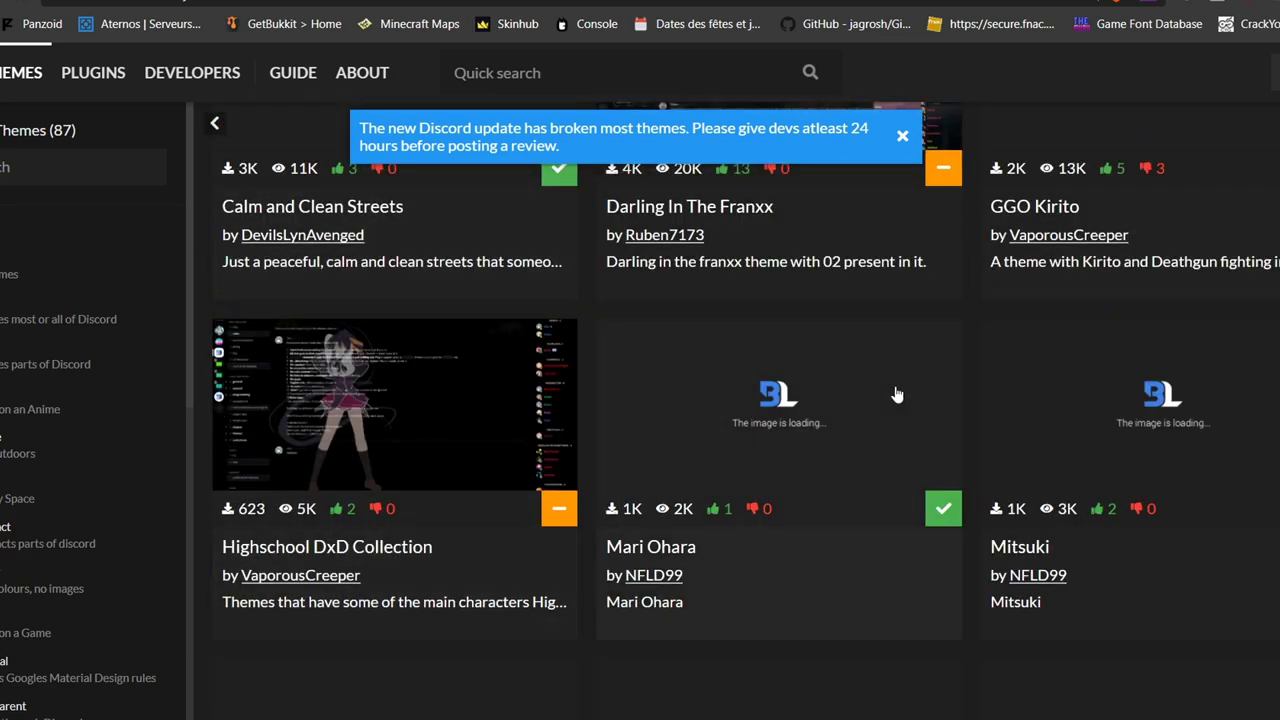
{"action": "scroll", "coordinate": [870, 340], "scroll_direction": "down", "scroll_amount": 5}
{"action": "scroll", "coordinate": [863, 363], "scroll_direction": "up", "scroll_amount": 8}
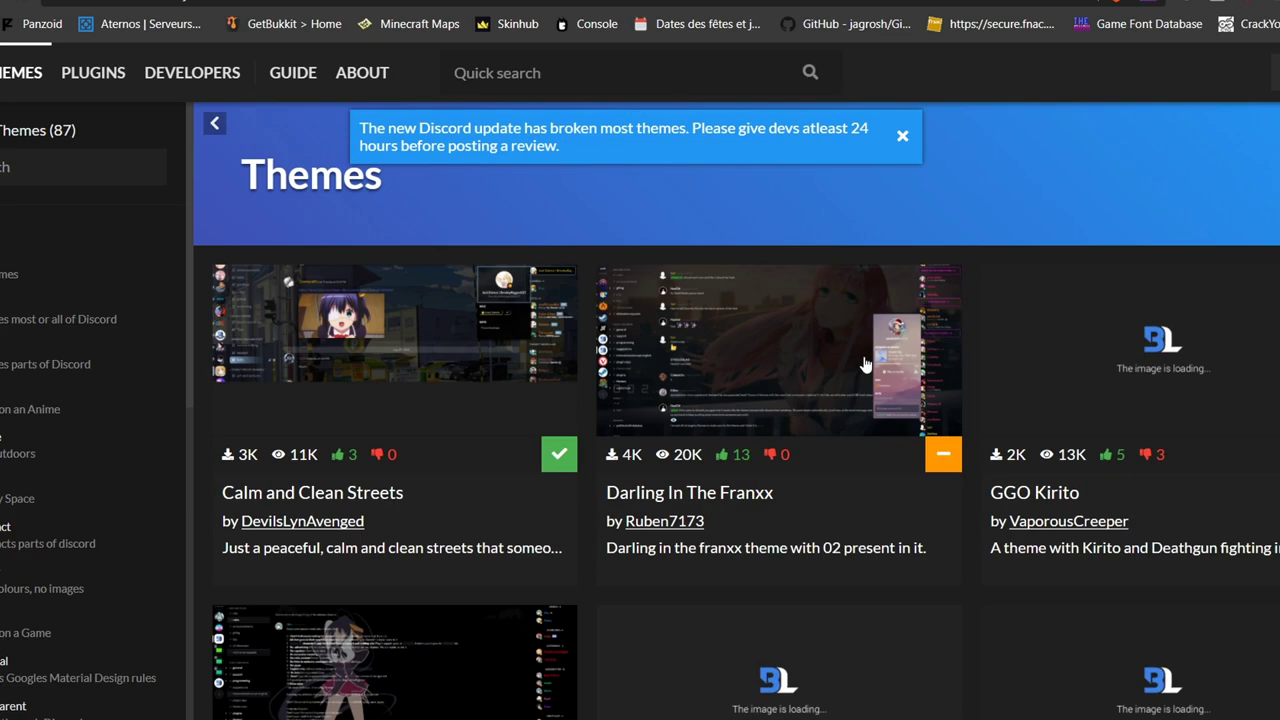